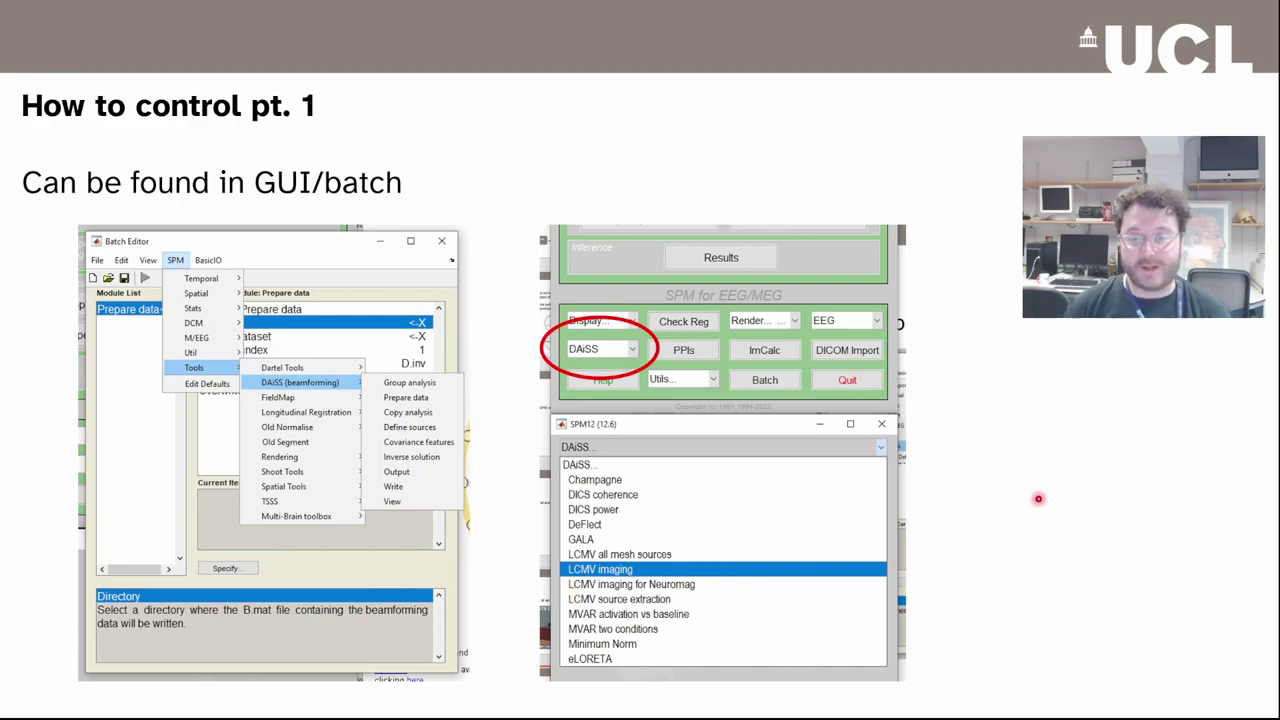
- Advance to the 'How to control pt. 3' slide with the bf_wizard DAiSS-Wizard example code
{"action": "key", "text": "Right"}
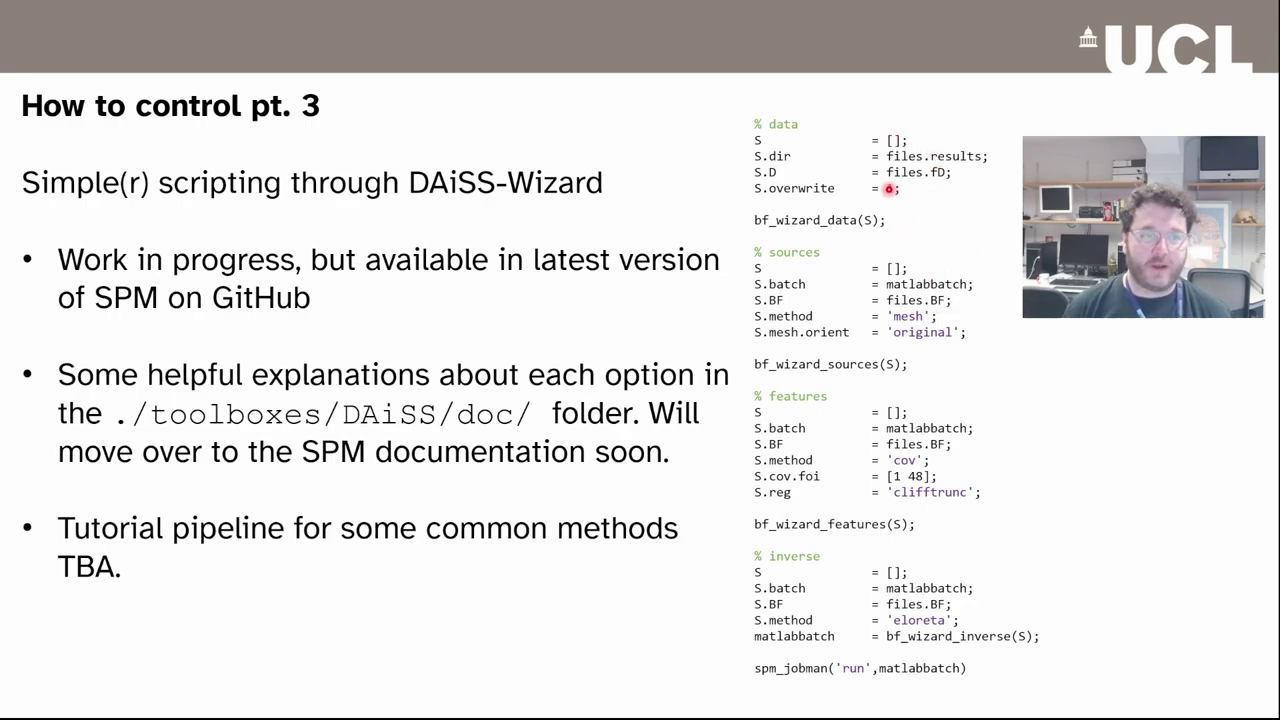
- Step back one slide in the presentation before switching to the MATLAB demo script
{"action": "key", "text": "Left"}
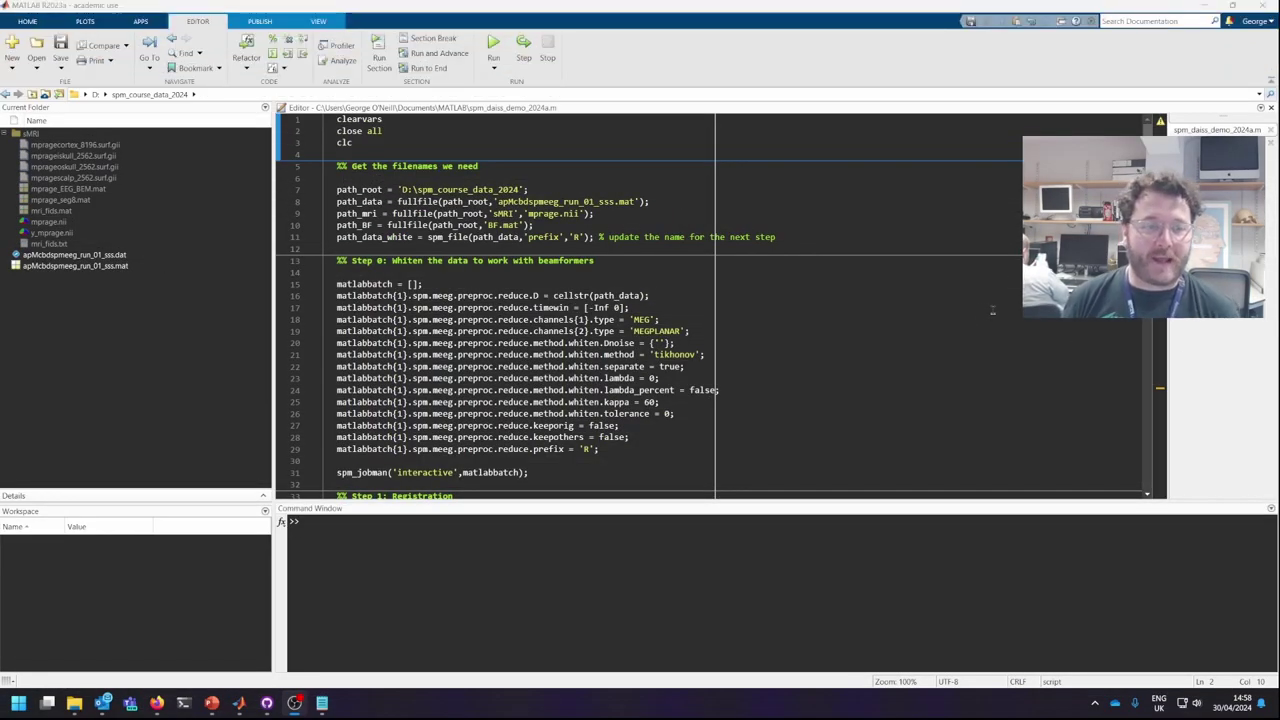
- Browse apMcbdspmeeg_run_01_sss.dat/.mat and the sMRI folder in Current Folder, then focus the Command Window
{"action": "left_click", "coordinate": [642, 591]}
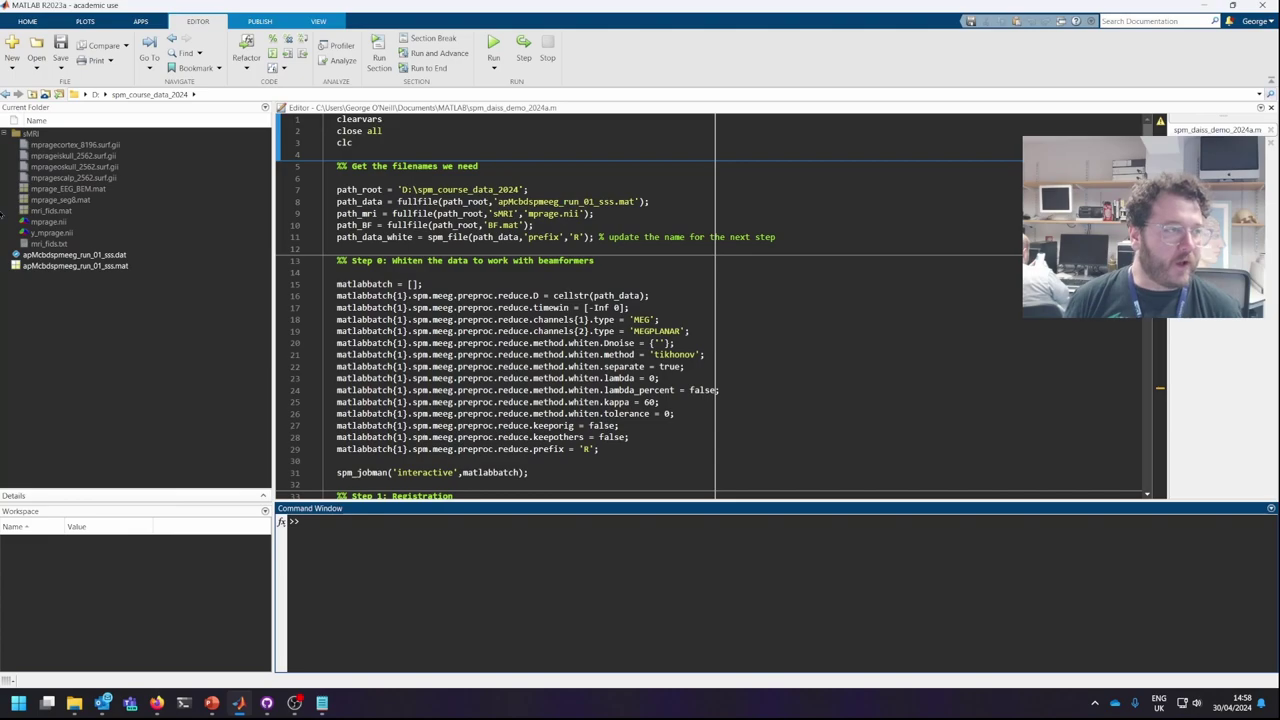
{"action": "left_click", "coordinate": [250, 343]}
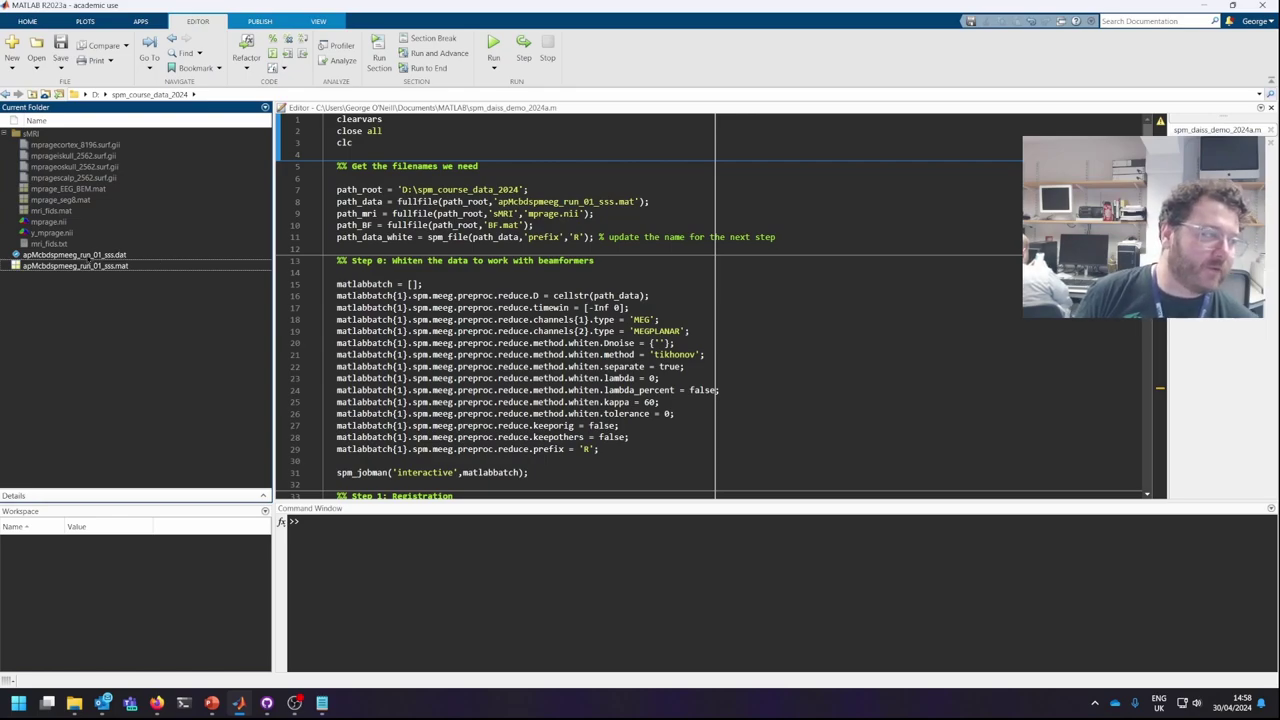
{"action": "left_click", "coordinate": [75, 255]}
{"action": "key", "text": "Down"}
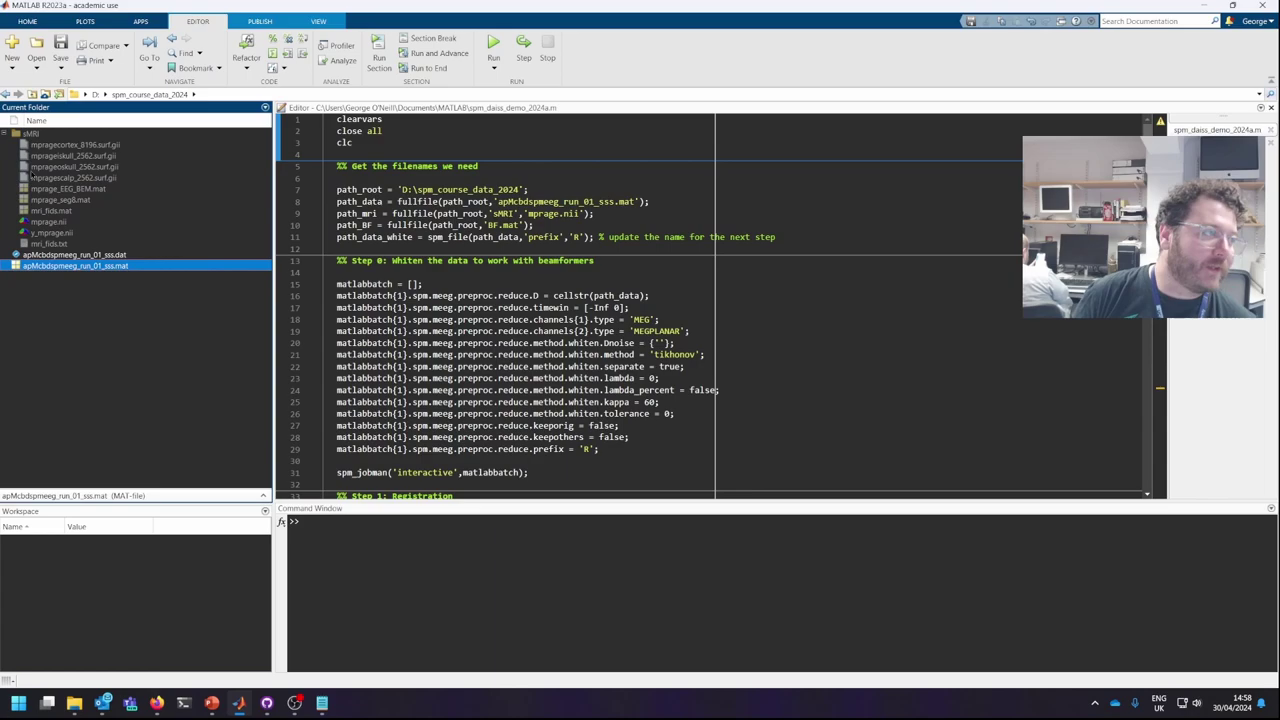
{"action": "key", "text": "Home"}
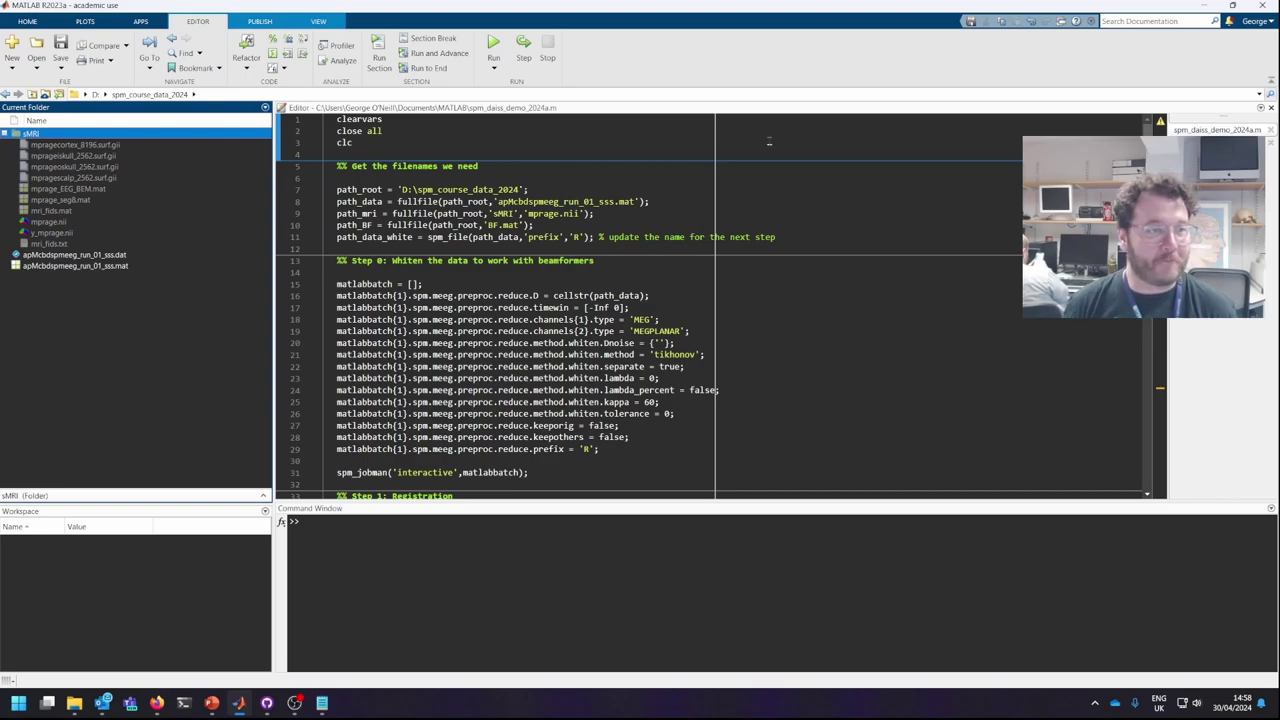
{"action": "left_click", "coordinate": [691, 597]}
- Launch SPM with the spm command and start the DAiSS 'LCMV imaging for Neuromag' pipeline
{"action": "type", "text": "spm"}
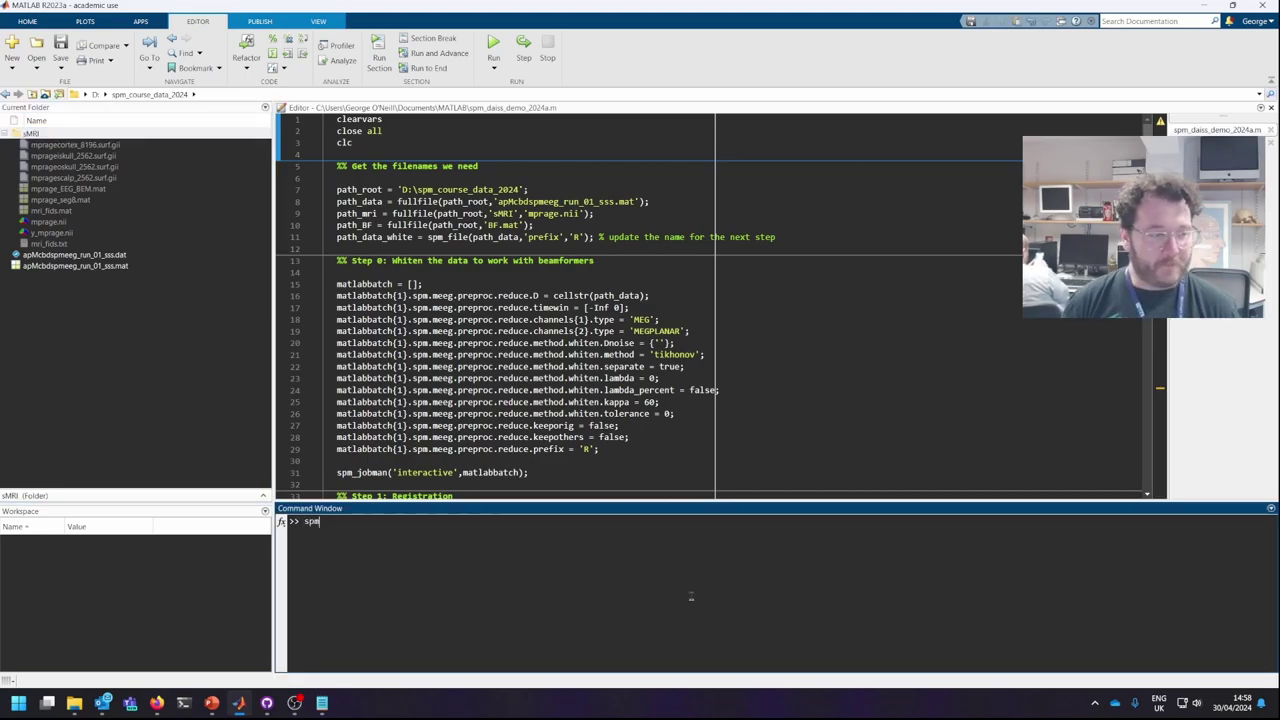
{"action": "key", "text": "Return"}
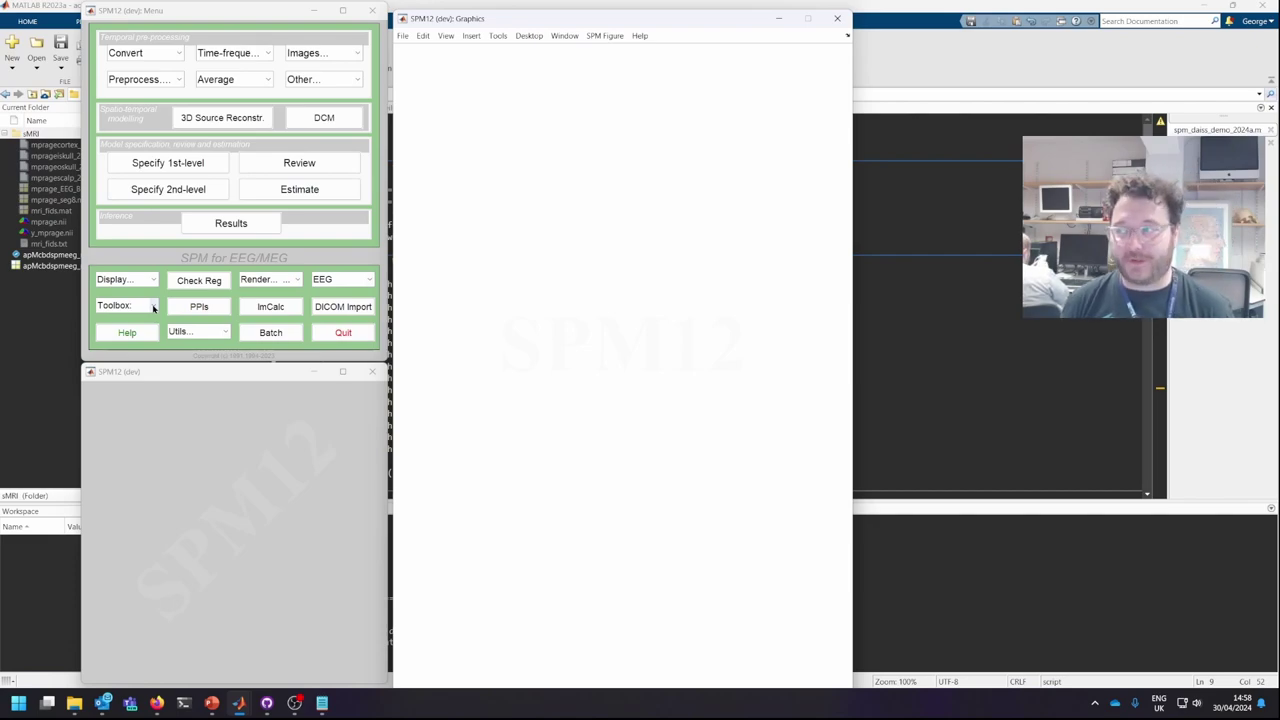
{"action": "left_click", "coordinate": [153, 307]}
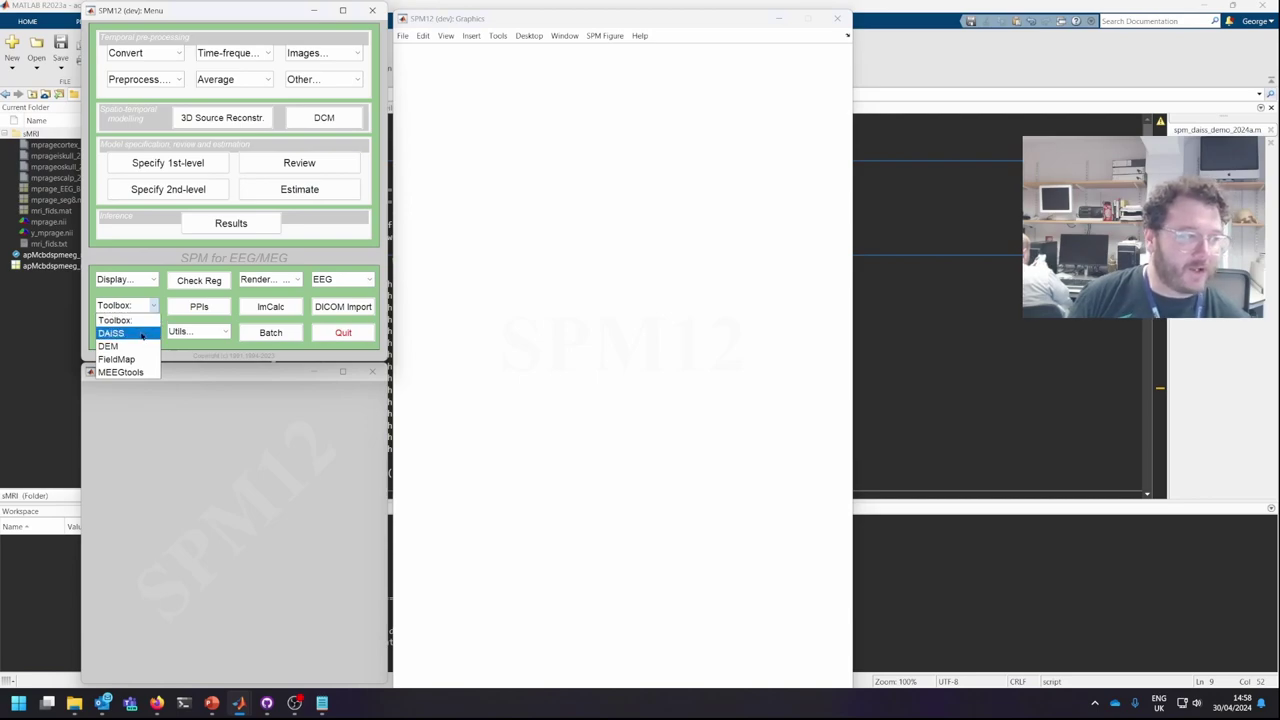
{"action": "left_click", "coordinate": [114, 333]}
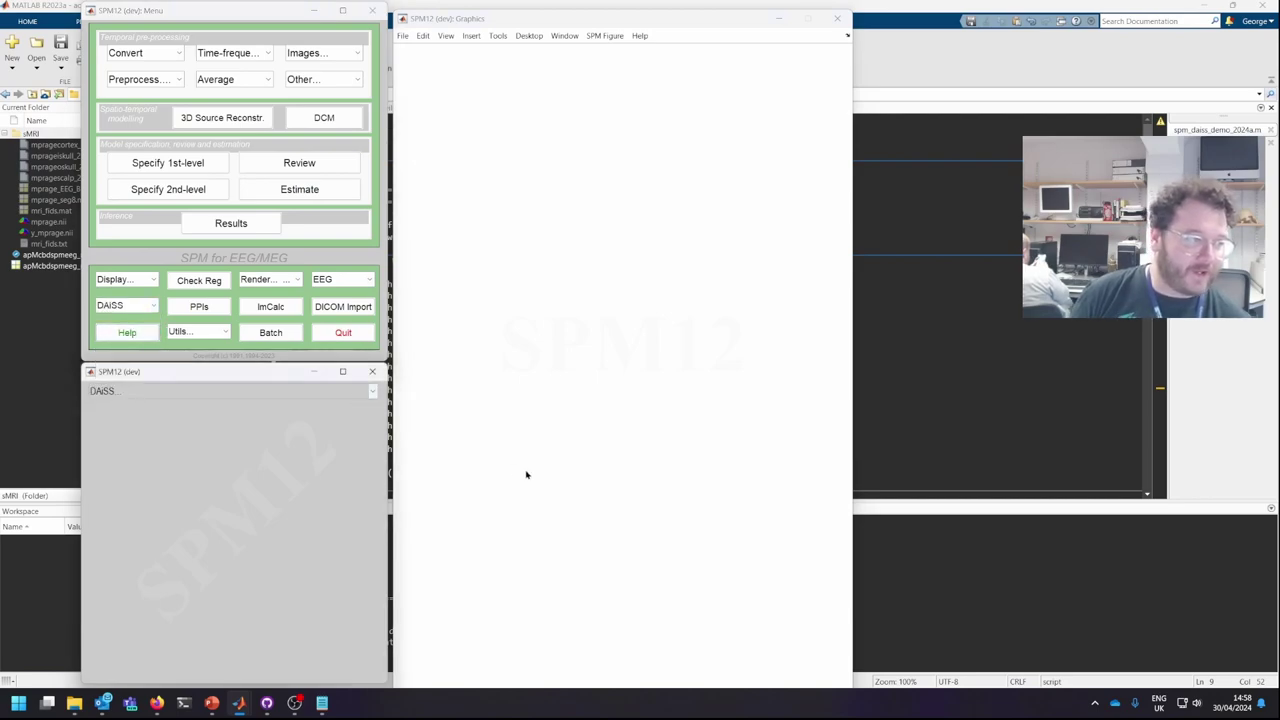
{"action": "left_click", "coordinate": [371, 391]}
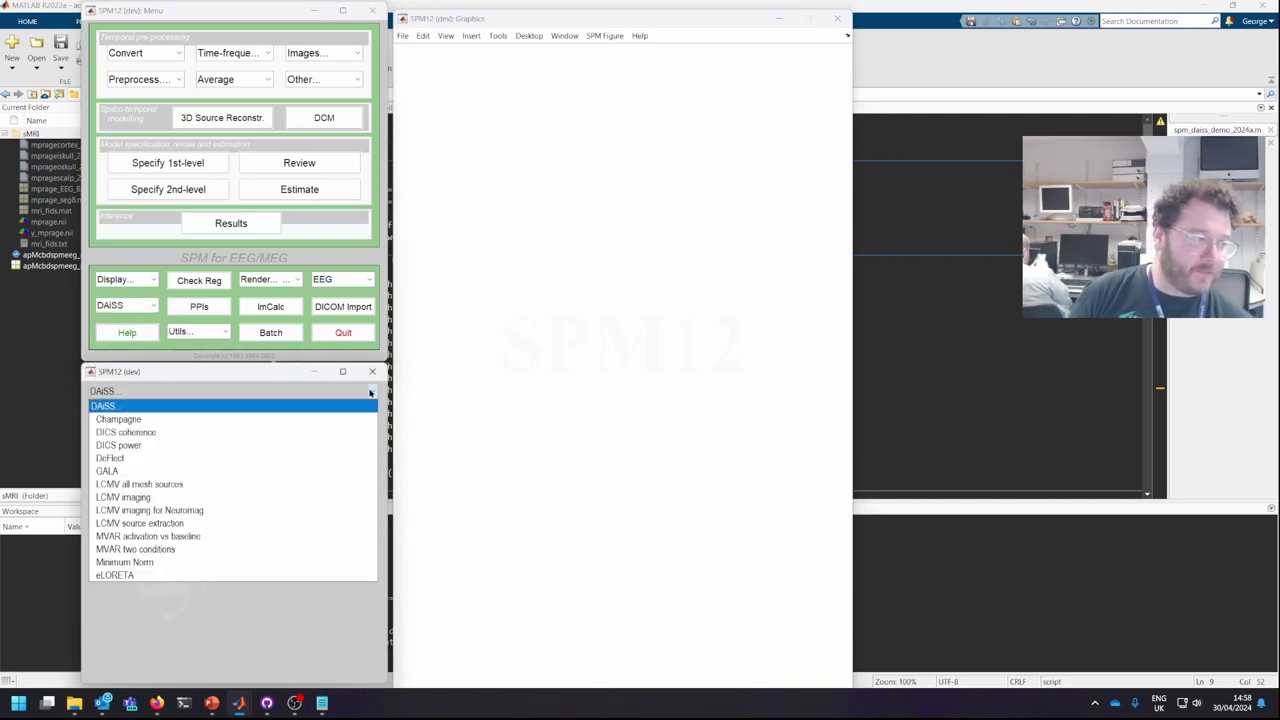
{"action": "left_click", "coordinate": [257, 510]}
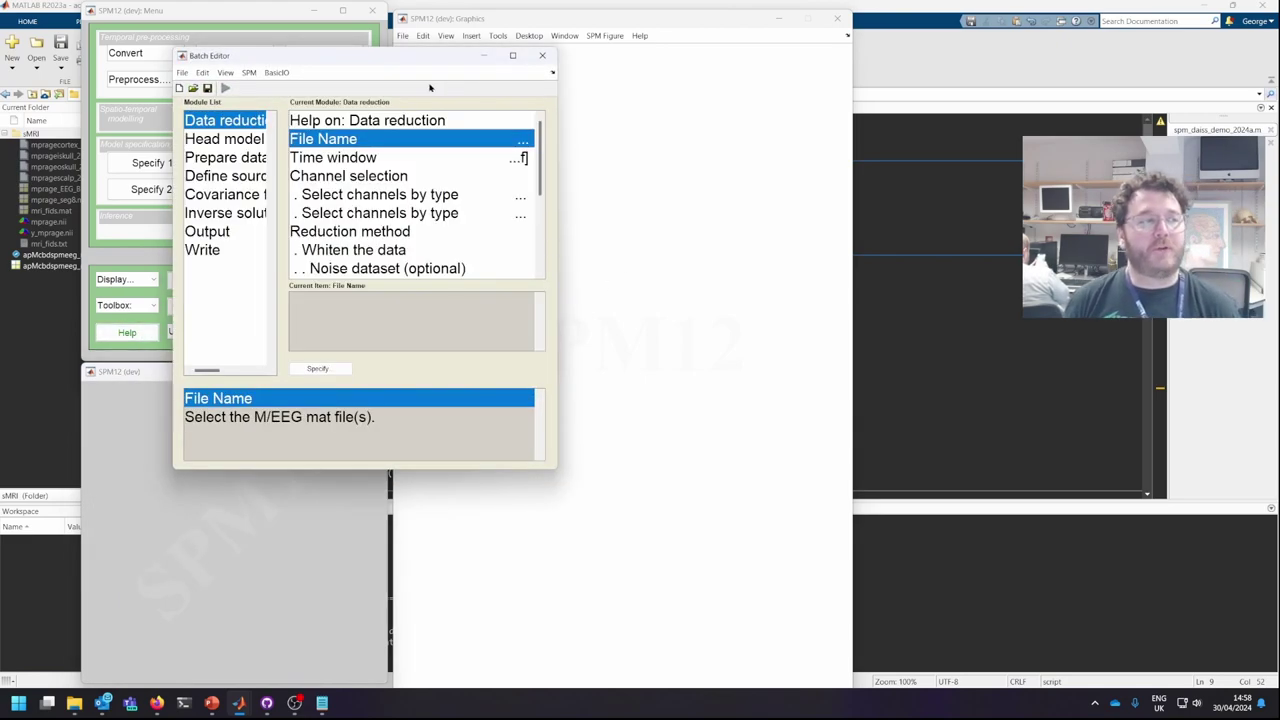
- Reposition and enlarge the Batch Editor, then view the Head model specification and Data reduction modules
{"action": "left_click_drag", "start_coordinate": [430, 58], "coordinate": [613, 36]}
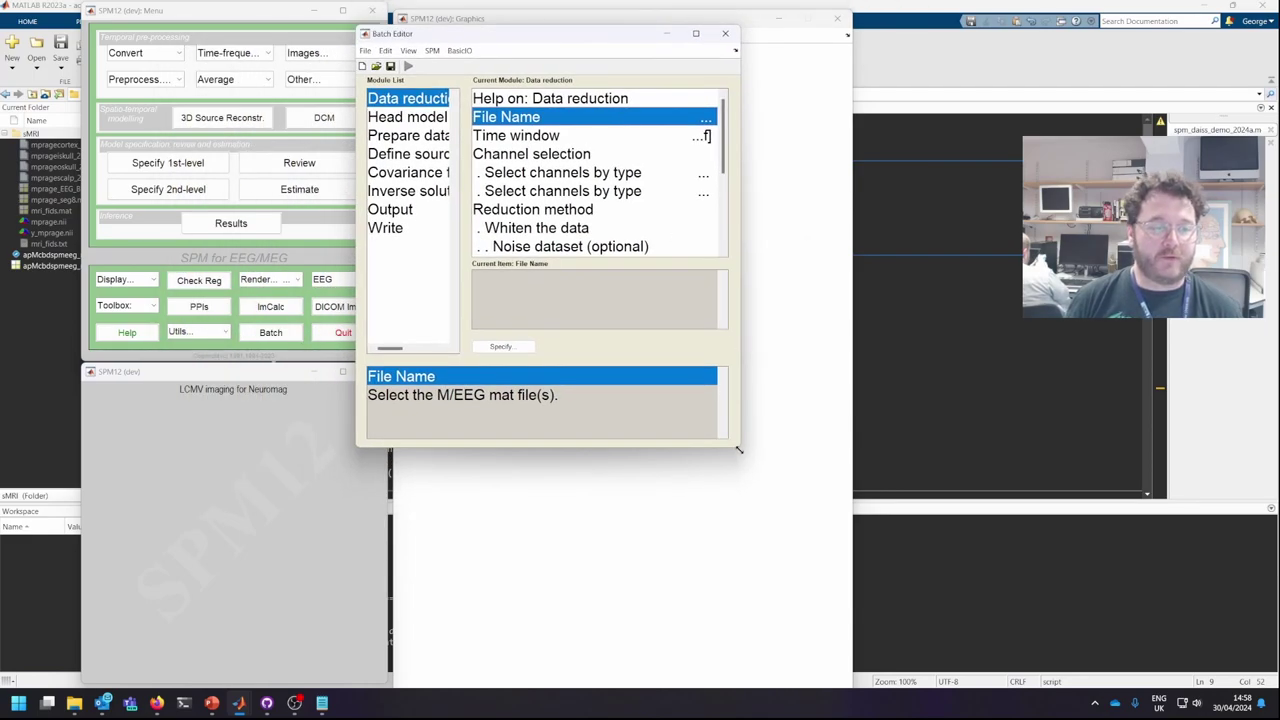
{"action": "left_click_drag", "start_coordinate": [738, 449], "coordinate": [990, 506]}
{"action": "left_click_drag", "start_coordinate": [730, 34], "coordinate": [622, 37]}
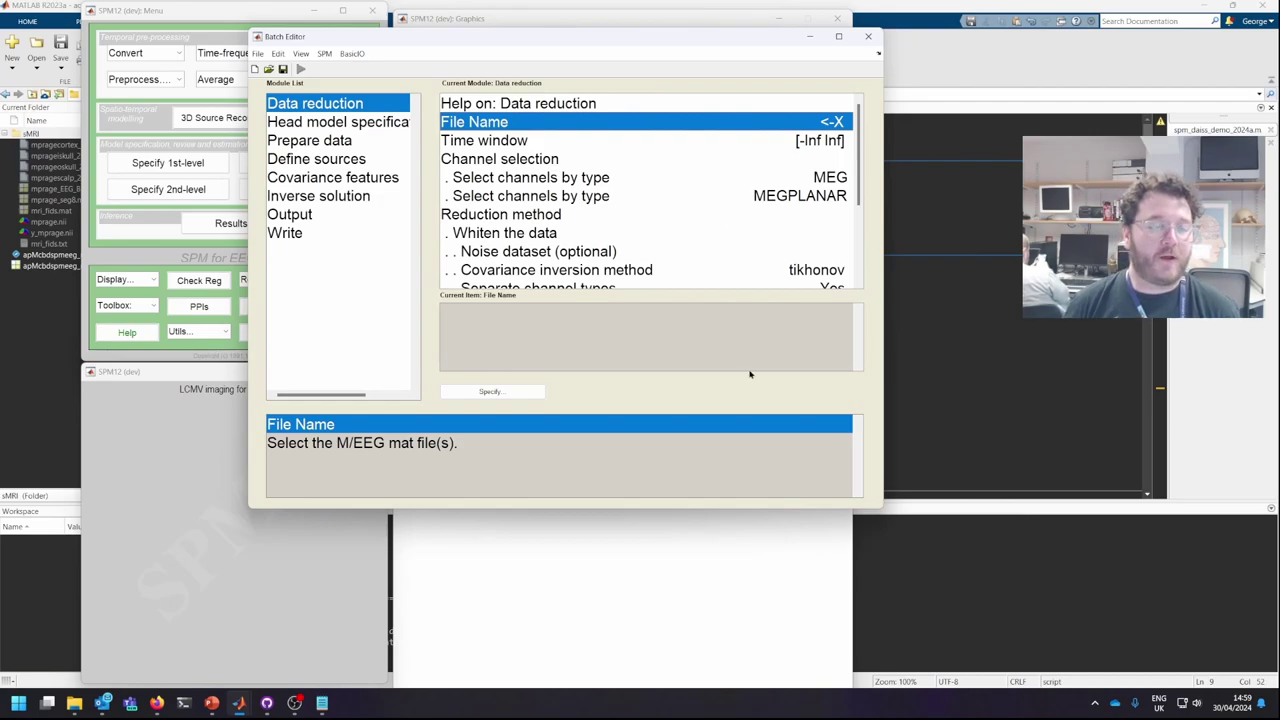
{"action": "left_click_drag", "start_coordinate": [760, 508], "coordinate": [760, 560]}
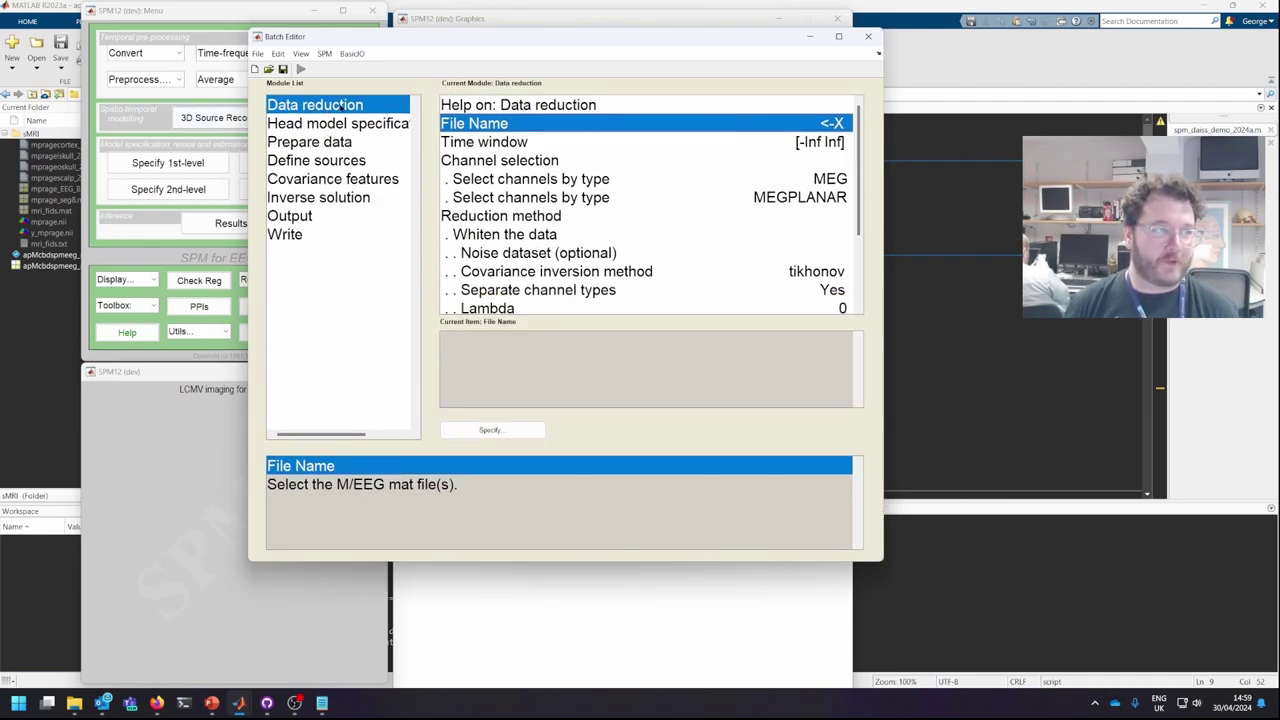
{"action": "left_click", "coordinate": [350, 125]}
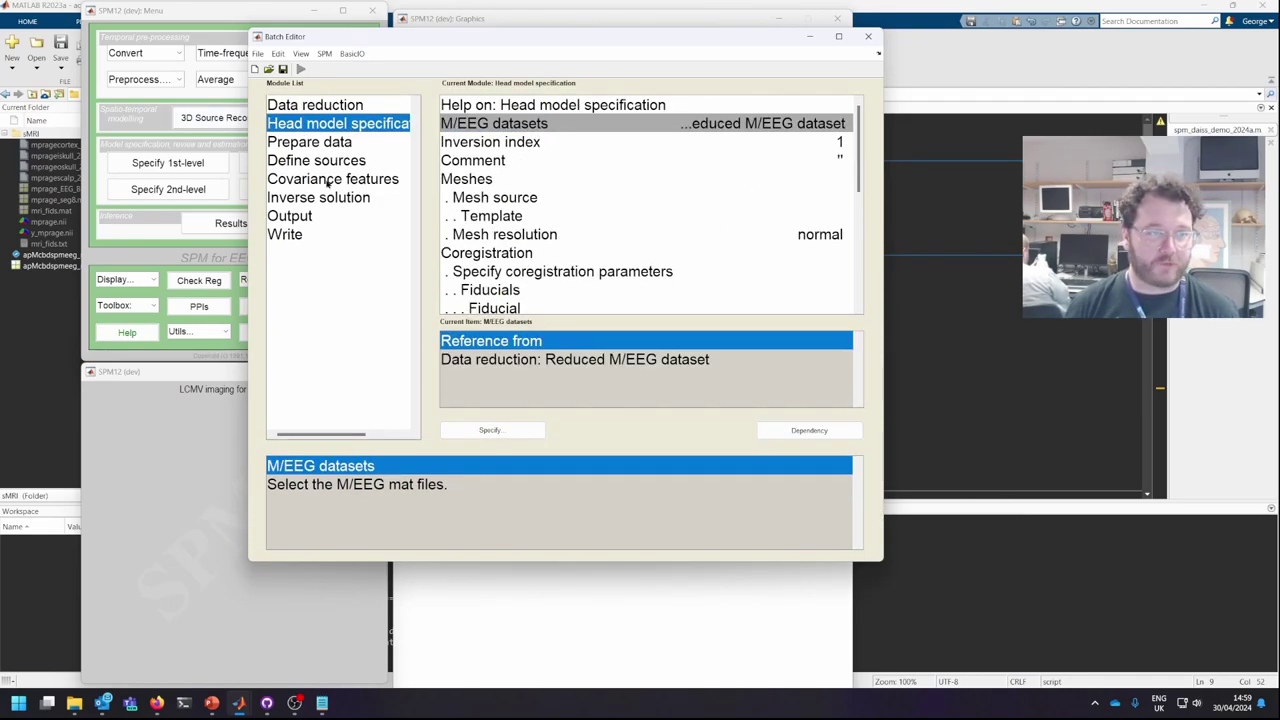
{"action": "left_click", "coordinate": [313, 104]}
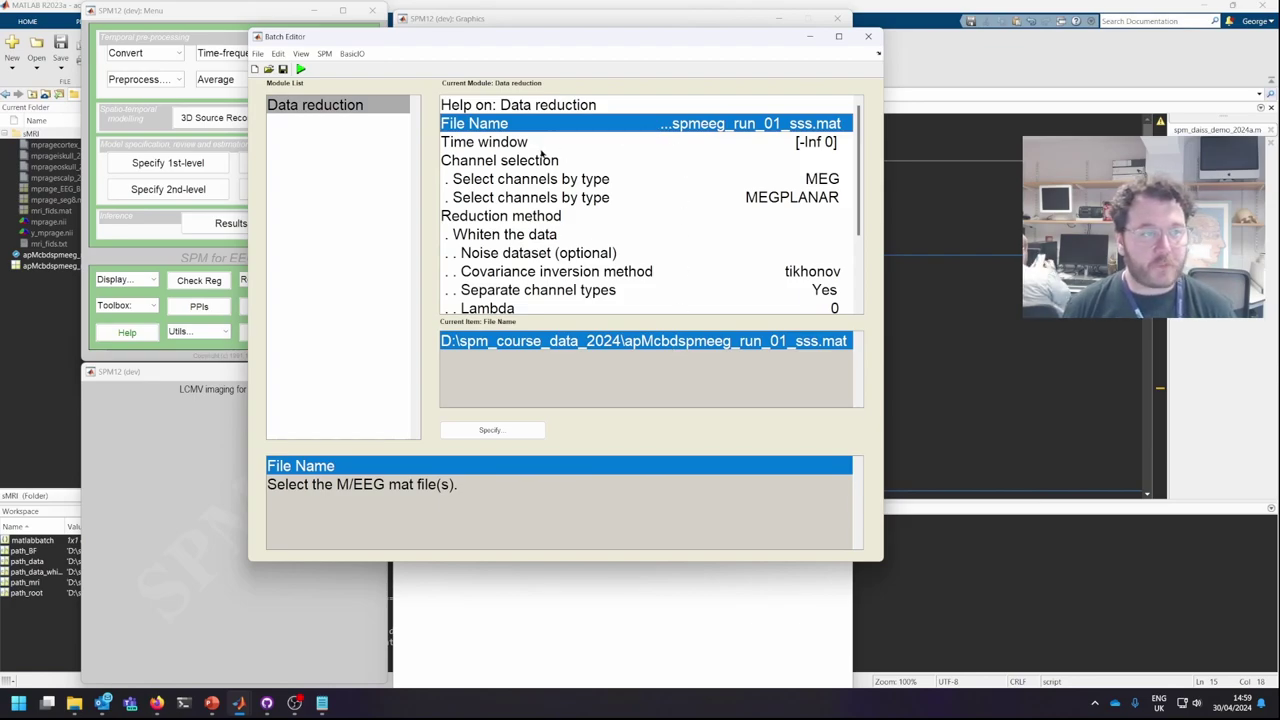
- Review the Data reduction time window, MEG and MEGPLANAR channel types, reduction method and noise dataset
{"action": "left_click", "coordinate": [537, 147]}
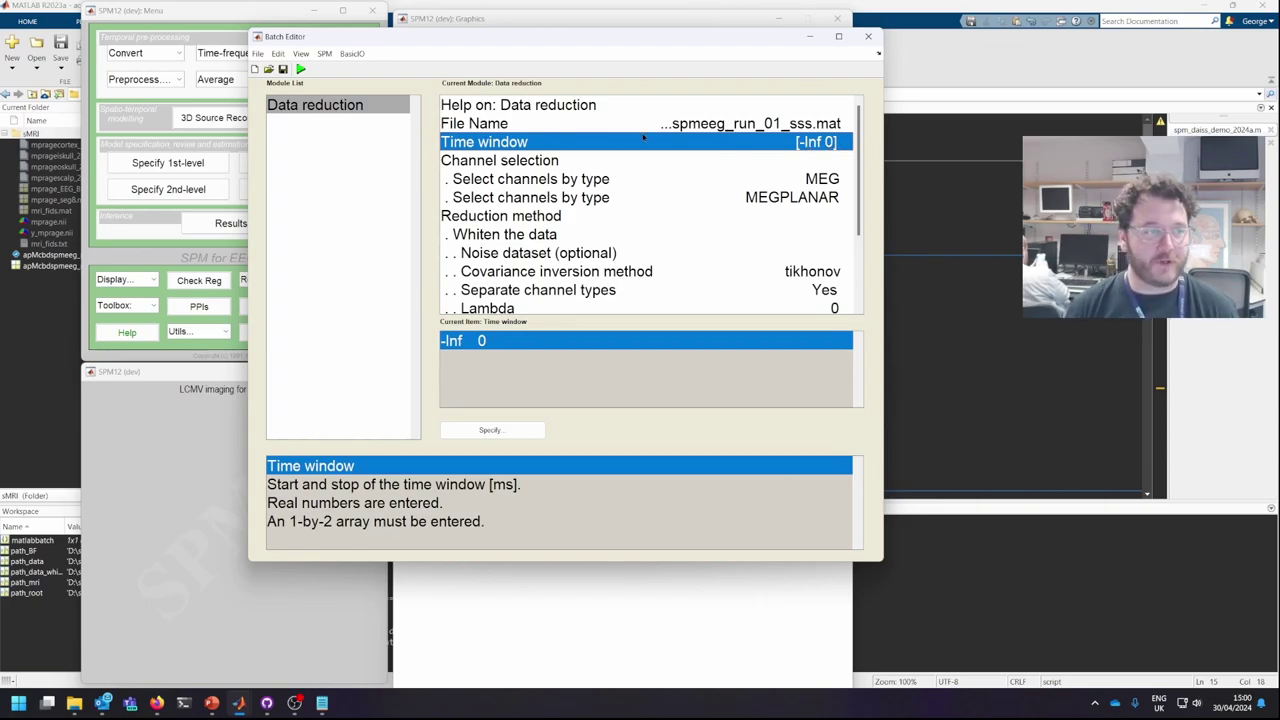
{"action": "left_click", "coordinate": [583, 162]}
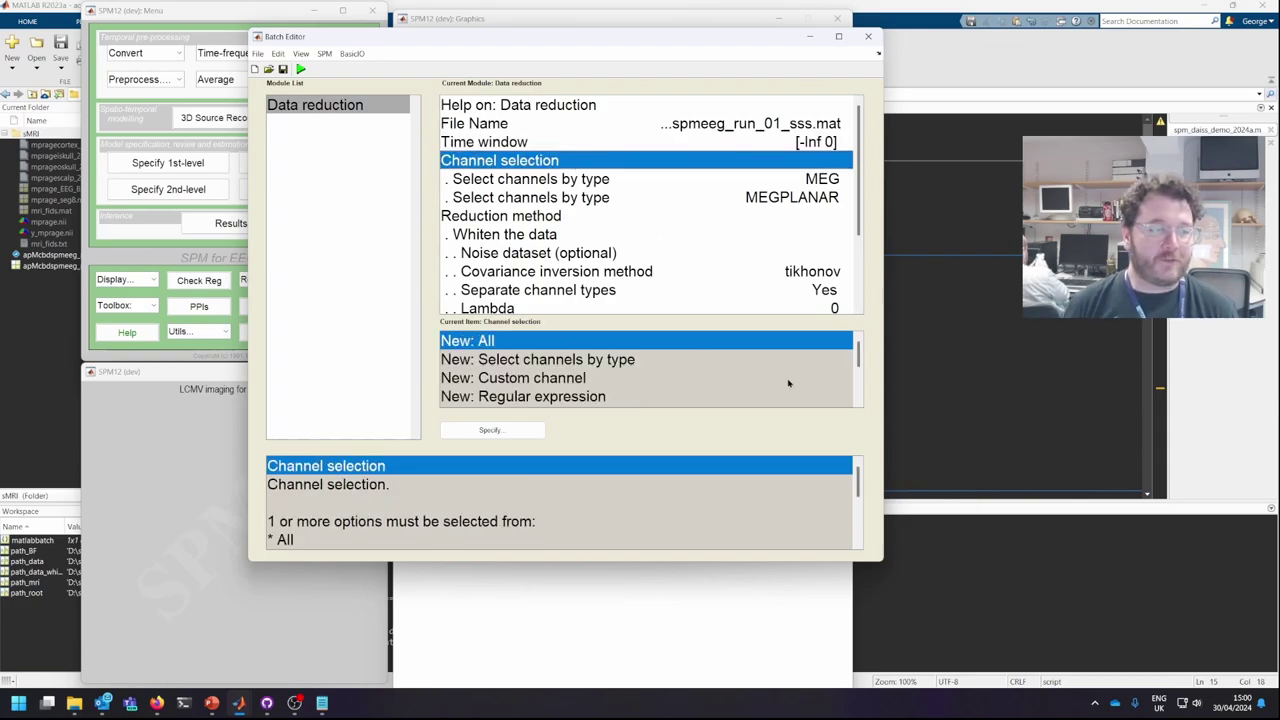
{"action": "left_click", "coordinate": [633, 180]}
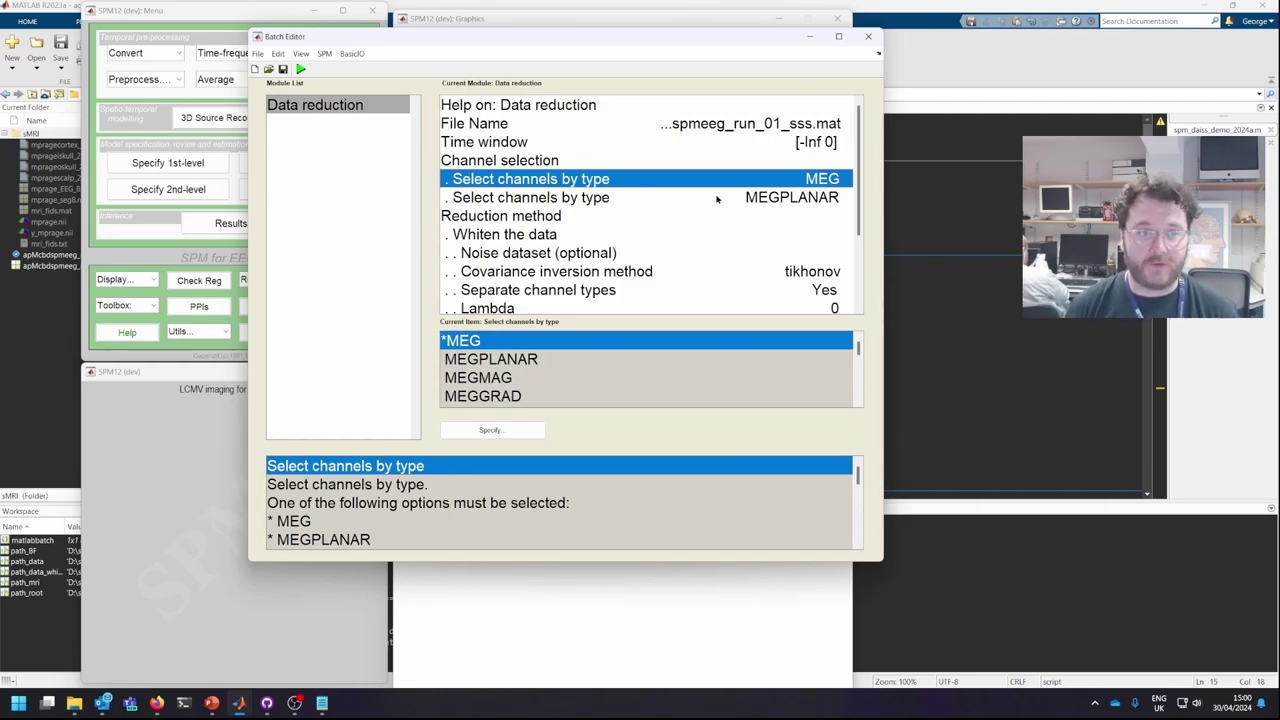
{"action": "left_click", "coordinate": [716, 198]}
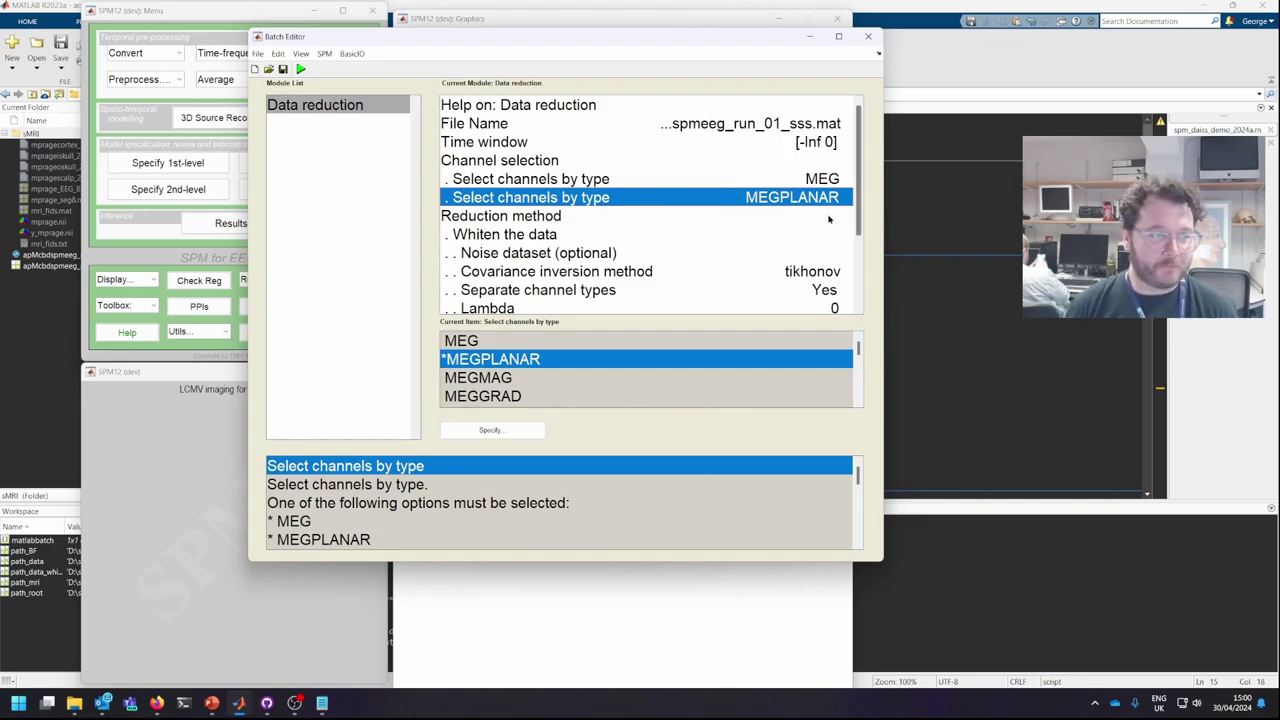
{"action": "left_click", "coordinate": [543, 218]}
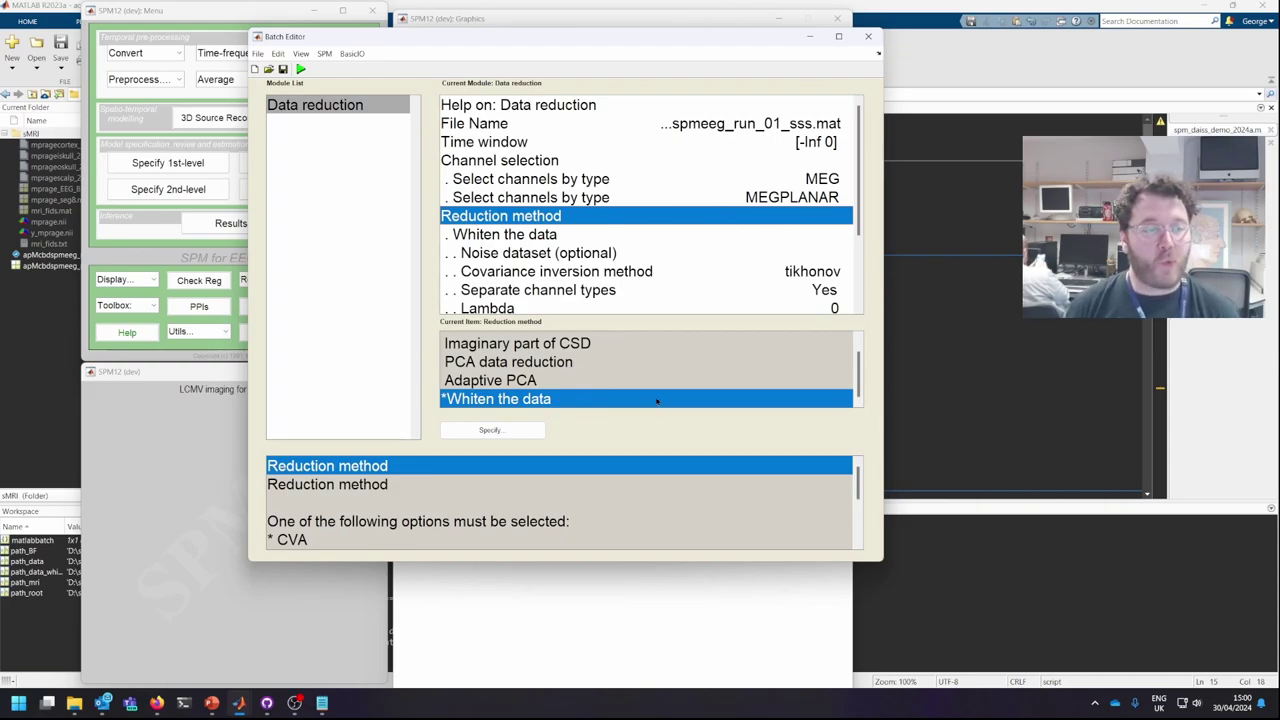
{"action": "left_click", "coordinate": [527, 254]}
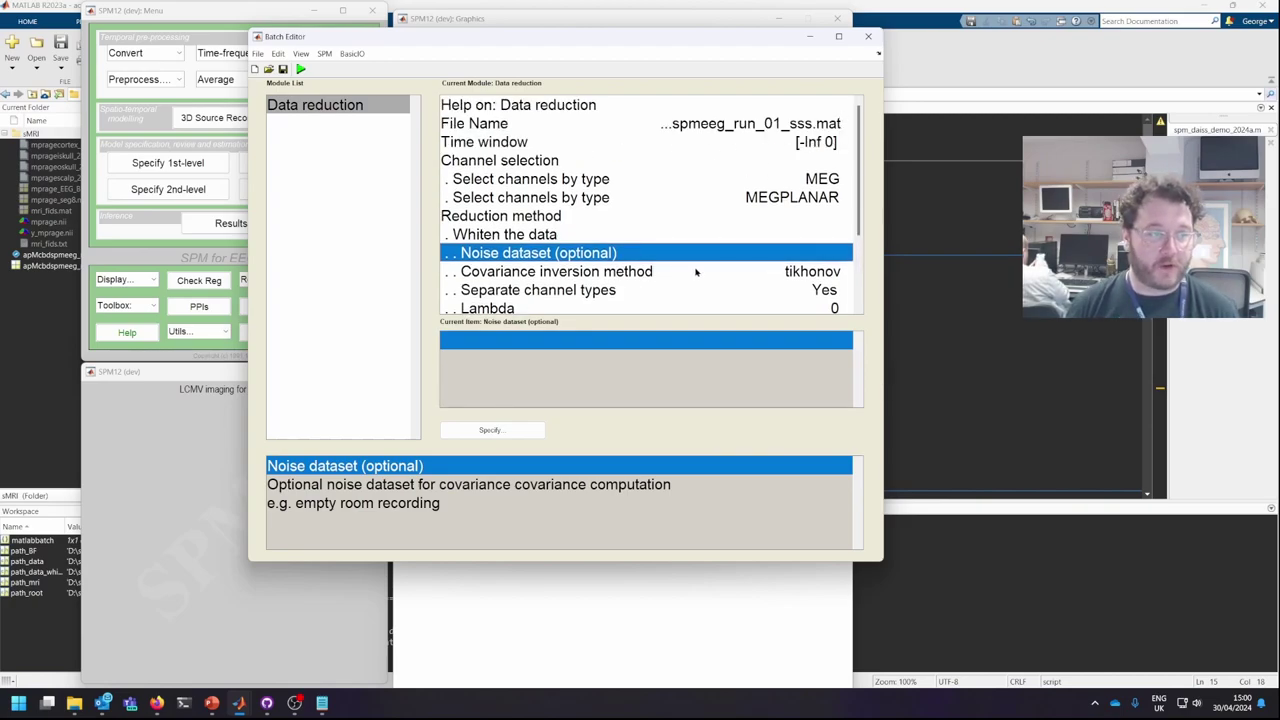
- Check the tikhonov covariance inversion, separate channel types, Lambda percentage and Kappa 60 settings
{"action": "scroll", "coordinate": [697, 275], "scroll_direction": "down", "scroll_amount": 2}
{"action": "left_click", "coordinate": [673, 163]}
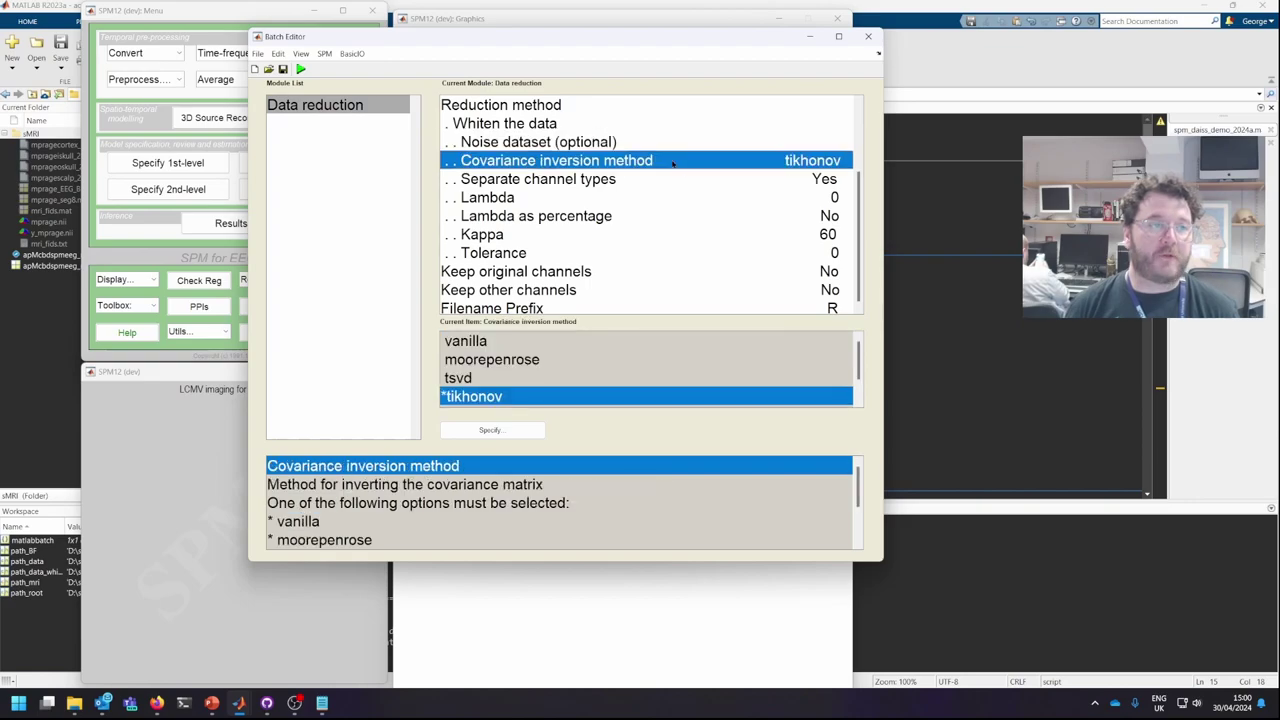
{"action": "scroll", "coordinate": [617, 357], "scroll_direction": "down", "scroll_amount": 1}
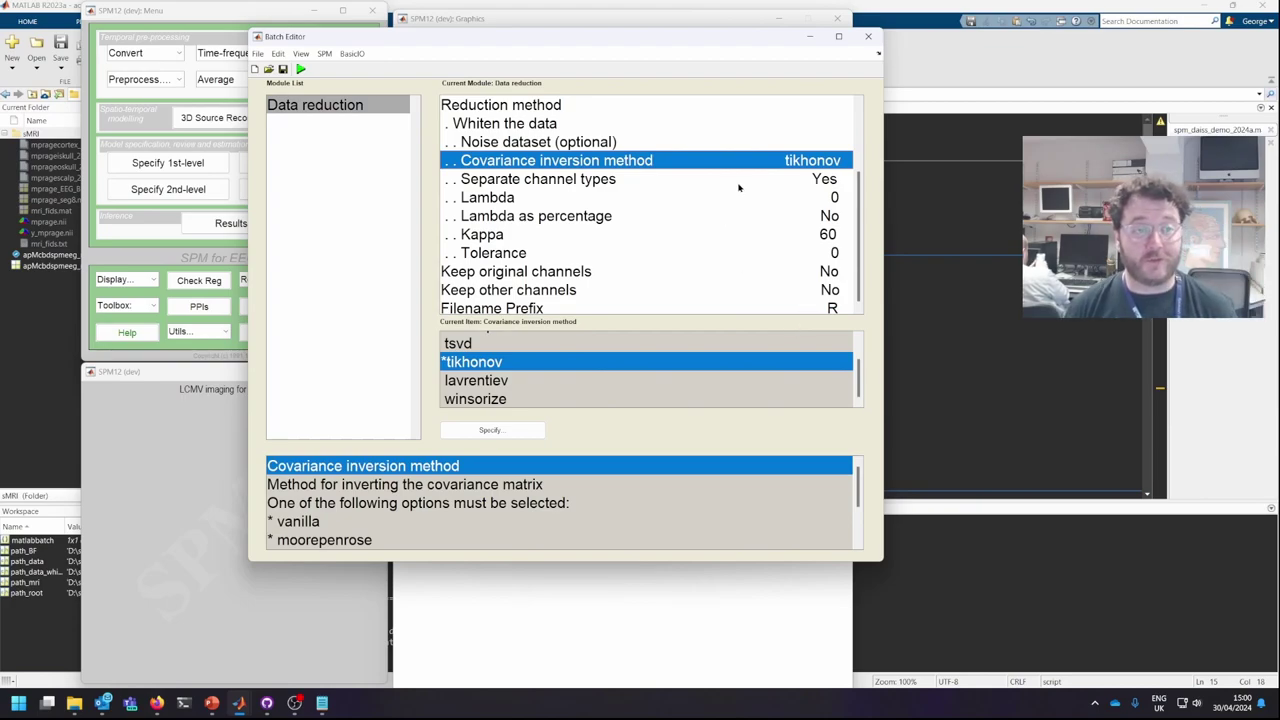
{"action": "left_click", "coordinate": [685, 185]}
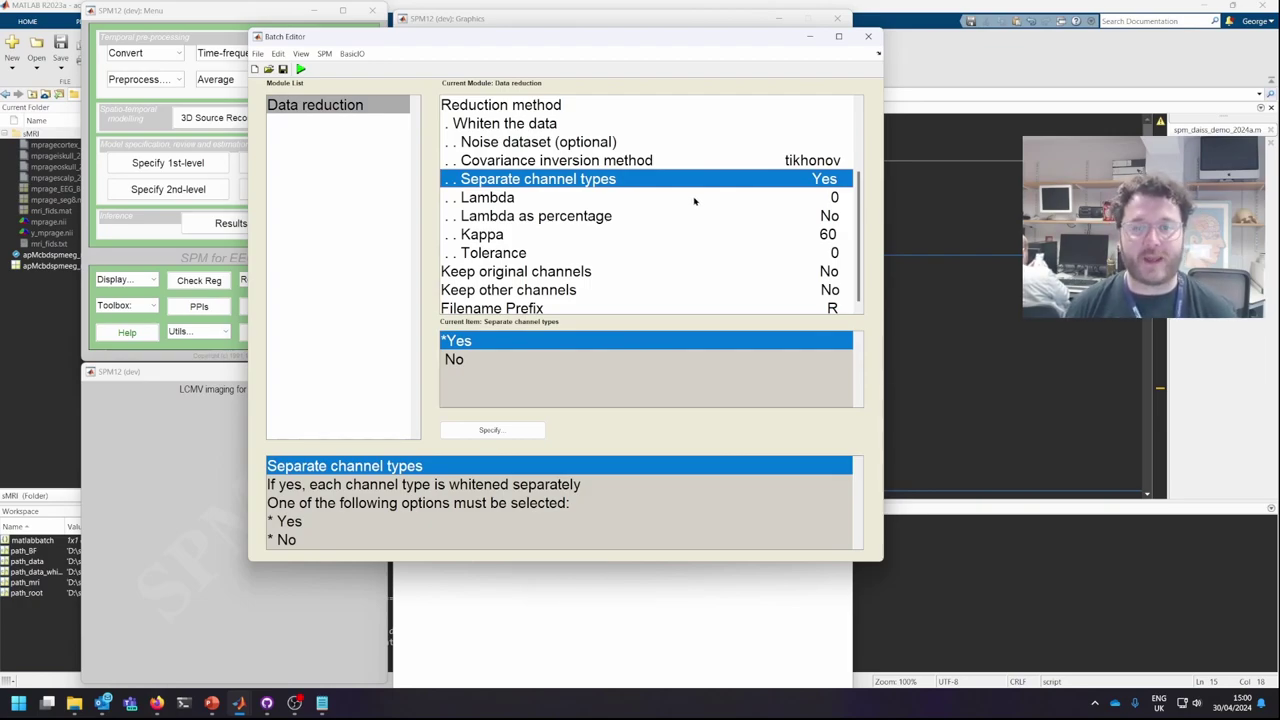
{"action": "left_click", "coordinate": [512, 200]}
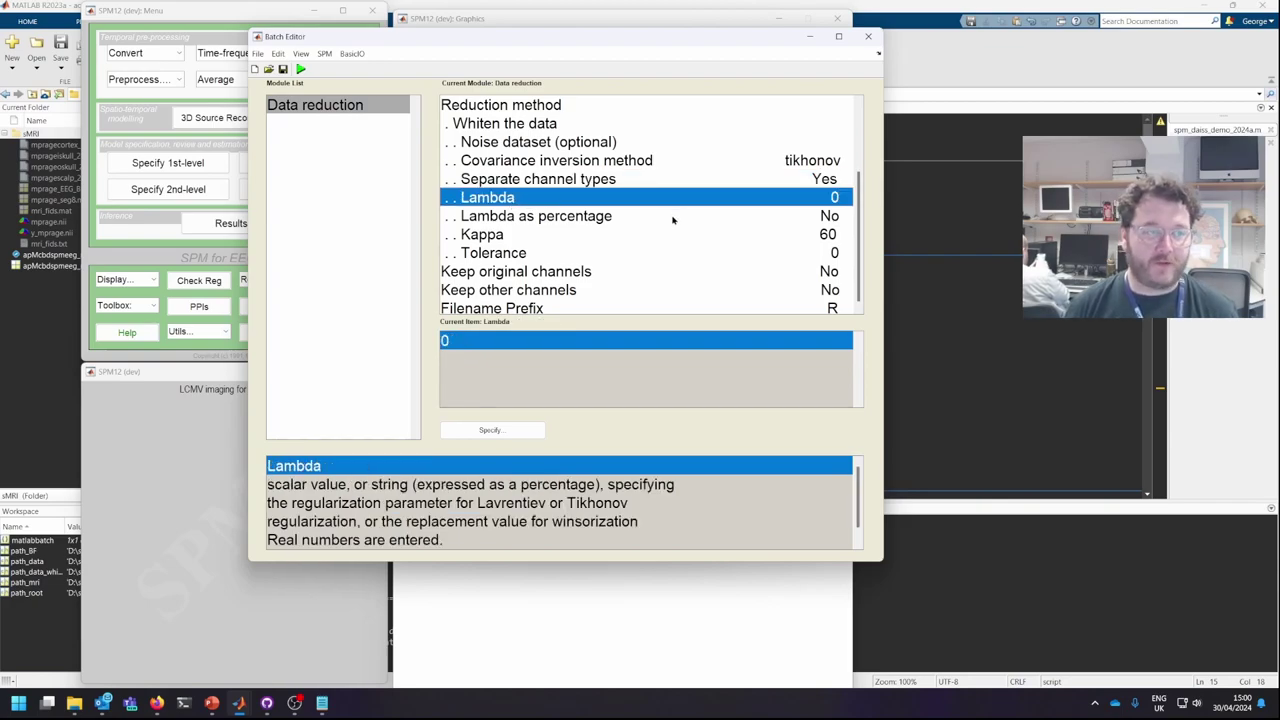
{"action": "left_click", "coordinate": [674, 217]}
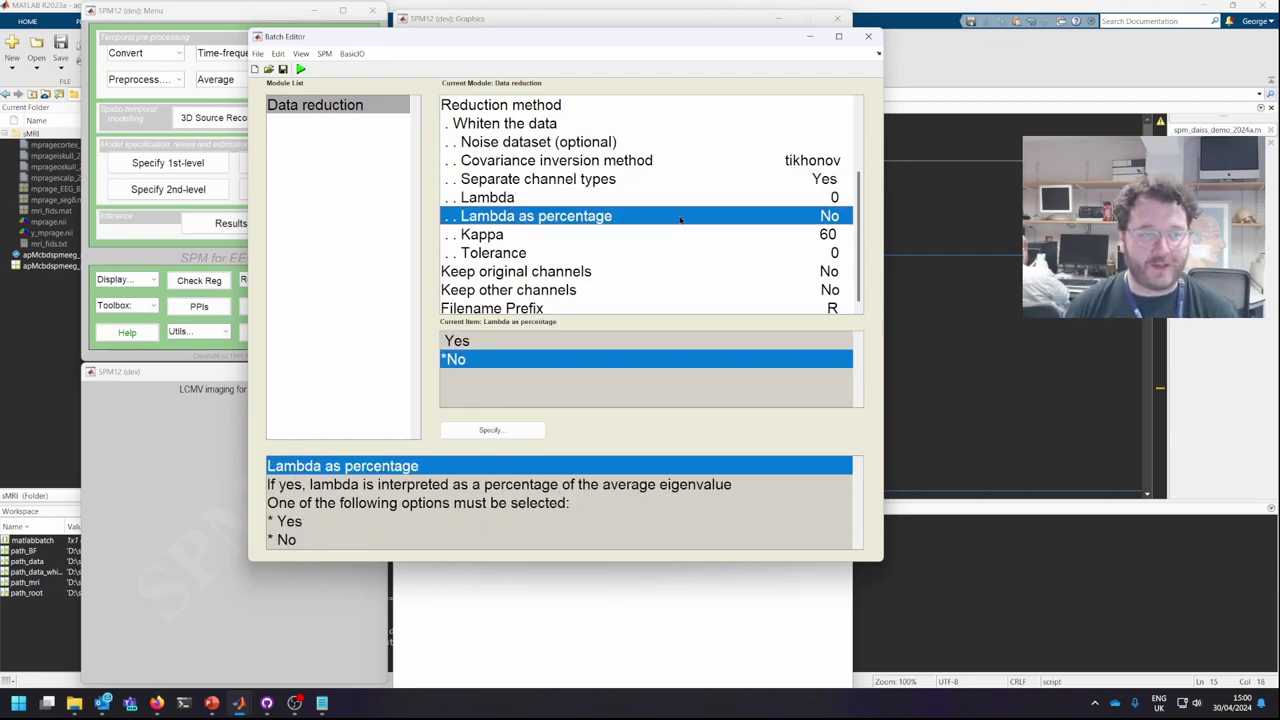
{"action": "left_click", "coordinate": [671, 237]}
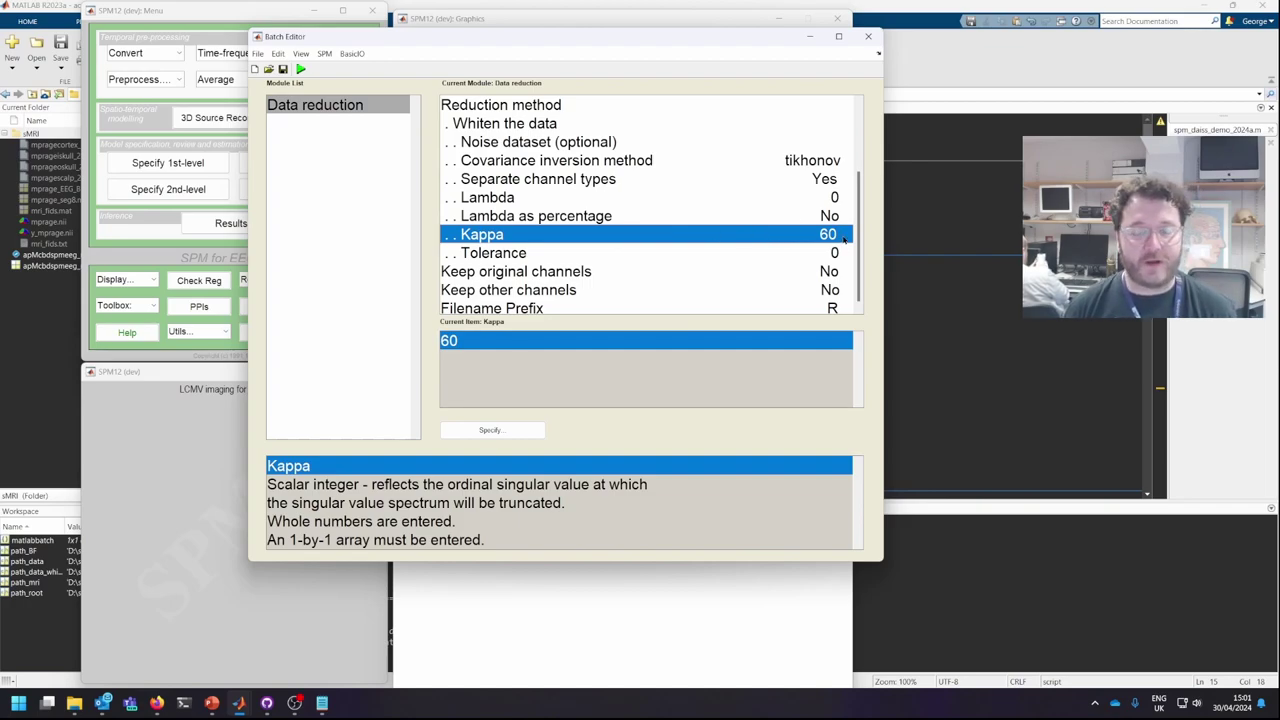
- Confirm Tolerance 0, Keep original and other channels set to No, and filename prefix R
{"action": "left_click", "coordinate": [712, 252]}
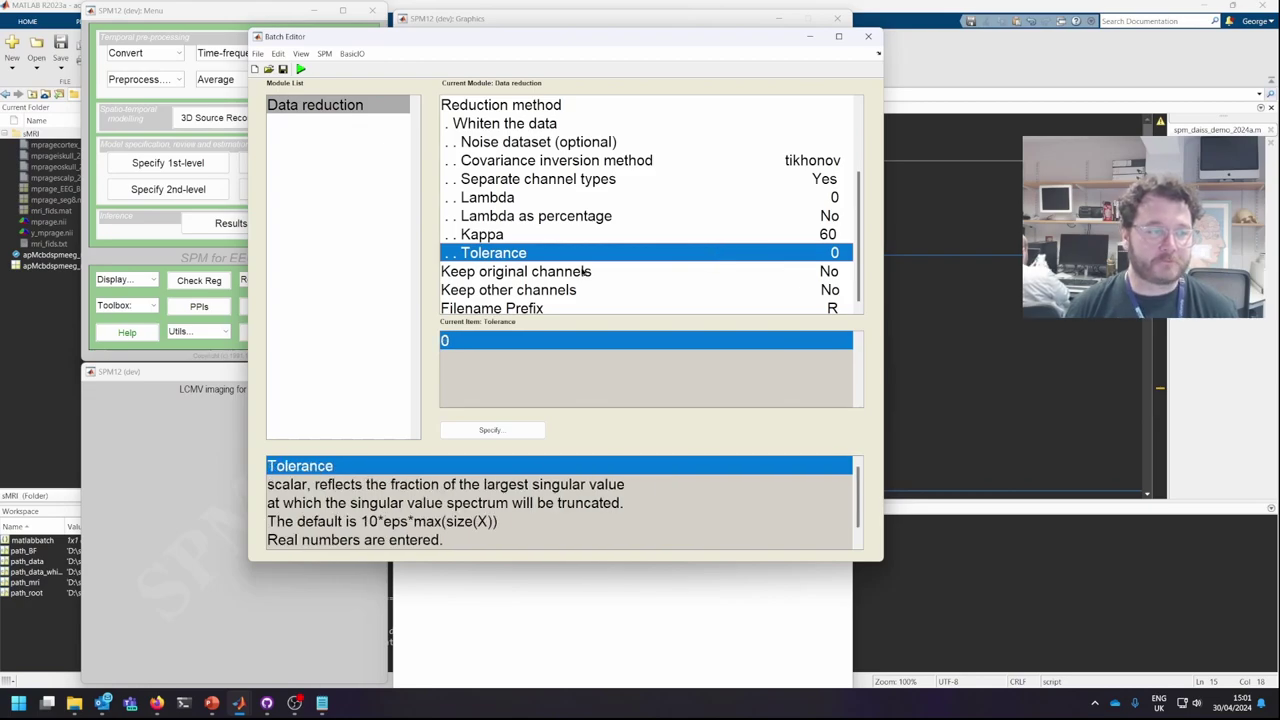
{"action": "left_click", "coordinate": [587, 271]}
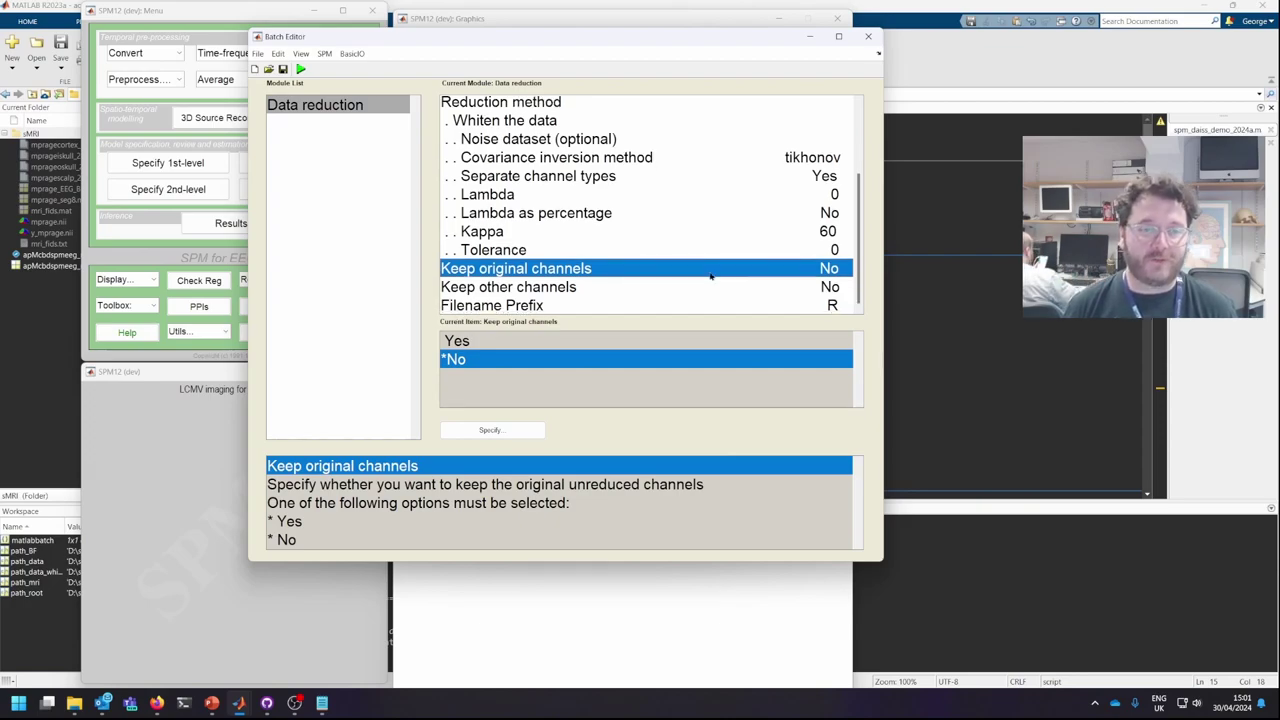
{"action": "left_click", "coordinate": [650, 290]}
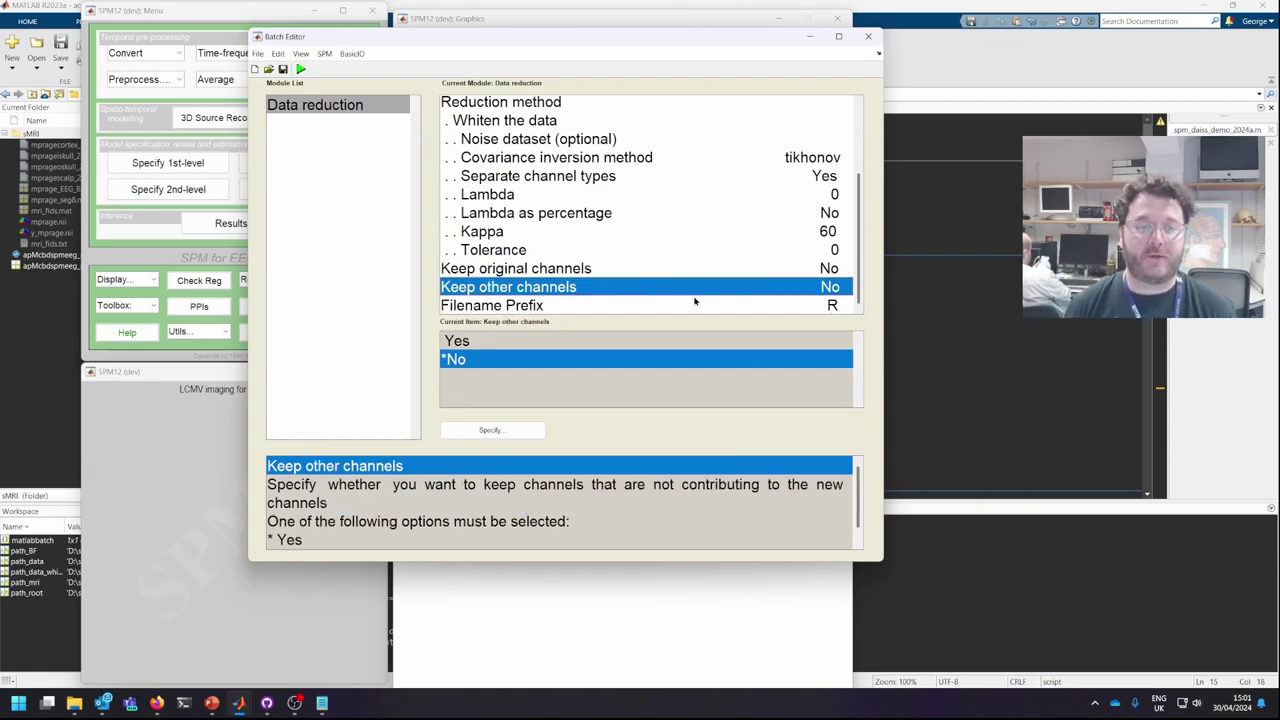
{"action": "left_click", "coordinate": [772, 304]}
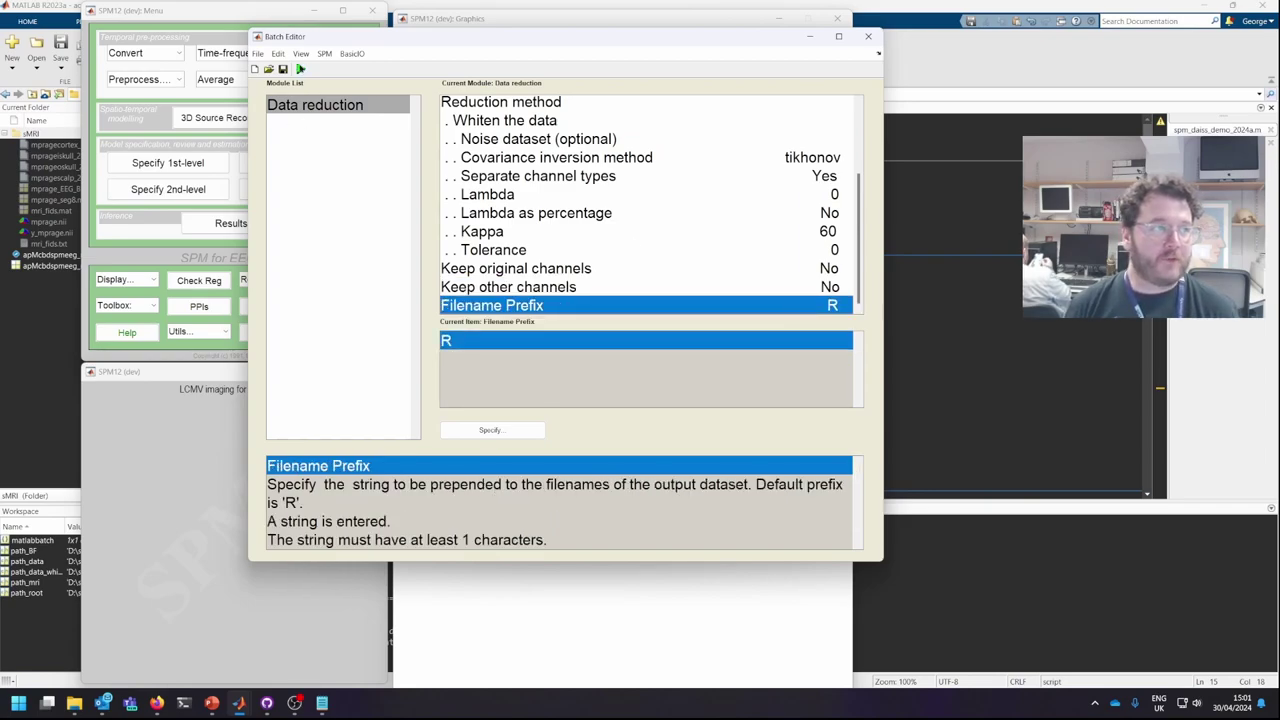
- Run the data reduction batch to produce MEGMAG and MEGPLANAR singular-value plots, then refocus the Batch Editor
{"action": "left_click", "coordinate": [303, 70]}
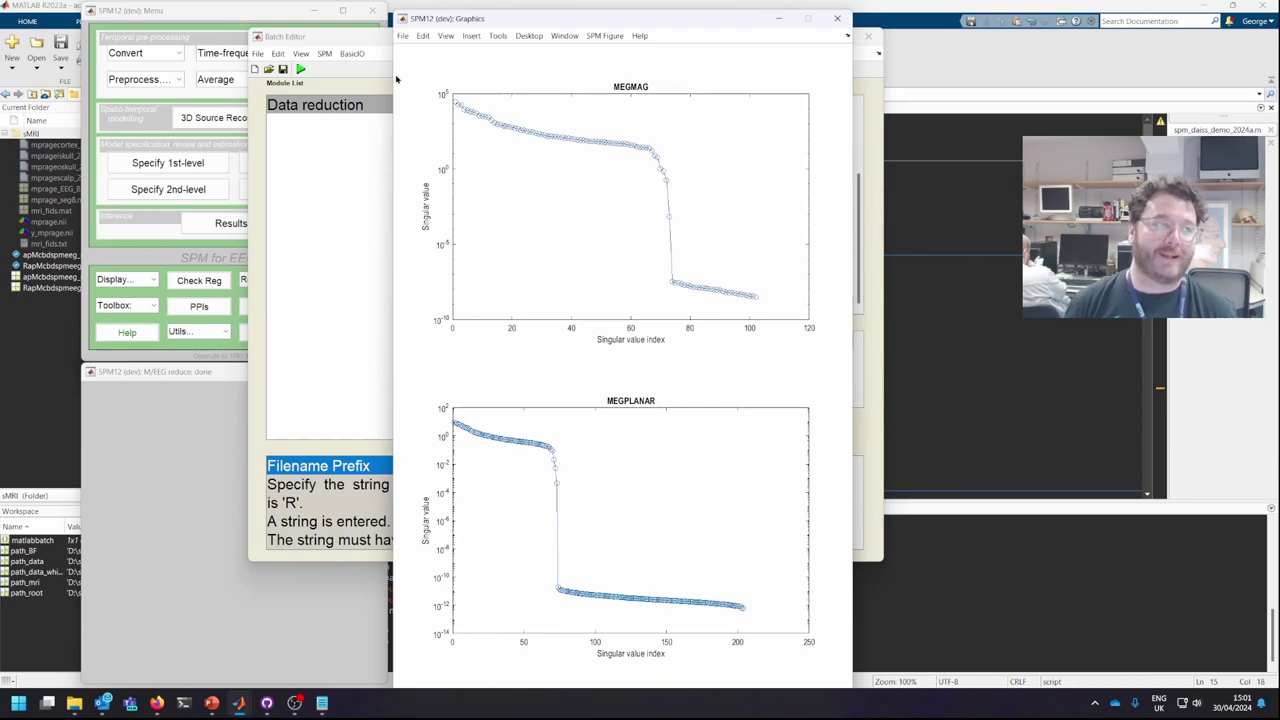
{"action": "left_click", "coordinate": [346, 46]}
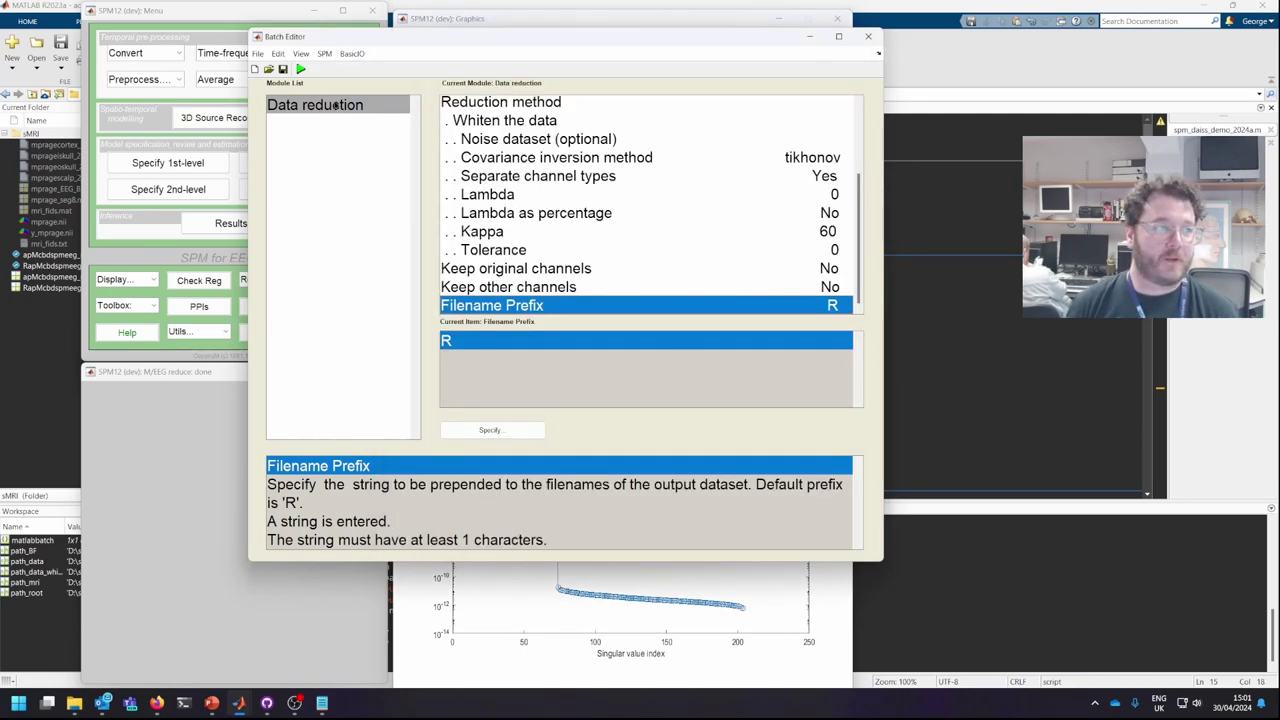
- Delete the Data reduction module and add an M/EEG Source reconstruction Head model specification module
{"action": "right_click", "coordinate": [336, 104]}
{"action": "left_click", "coordinate": [350, 121]}
{"action": "left_click", "coordinate": [325, 54]}
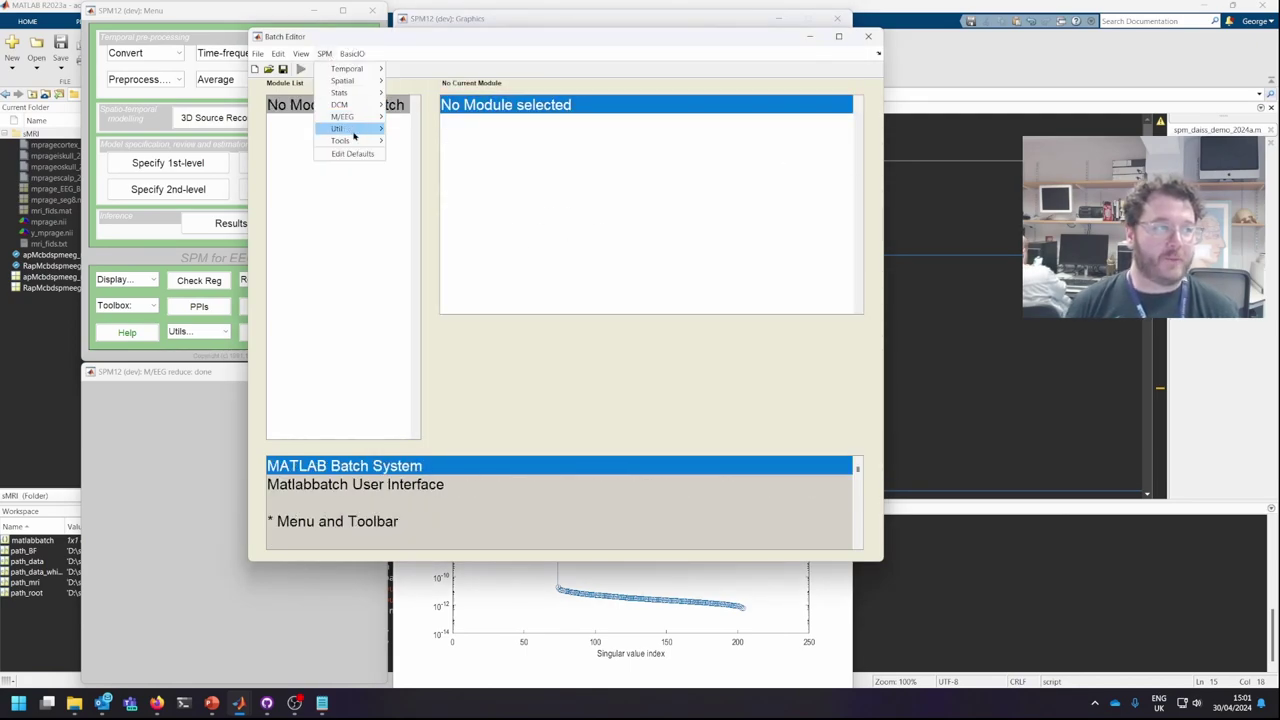
{"action": "mouse_move", "coordinate": [355, 140]}
{"action": "mouse_move", "coordinate": [455, 145]}
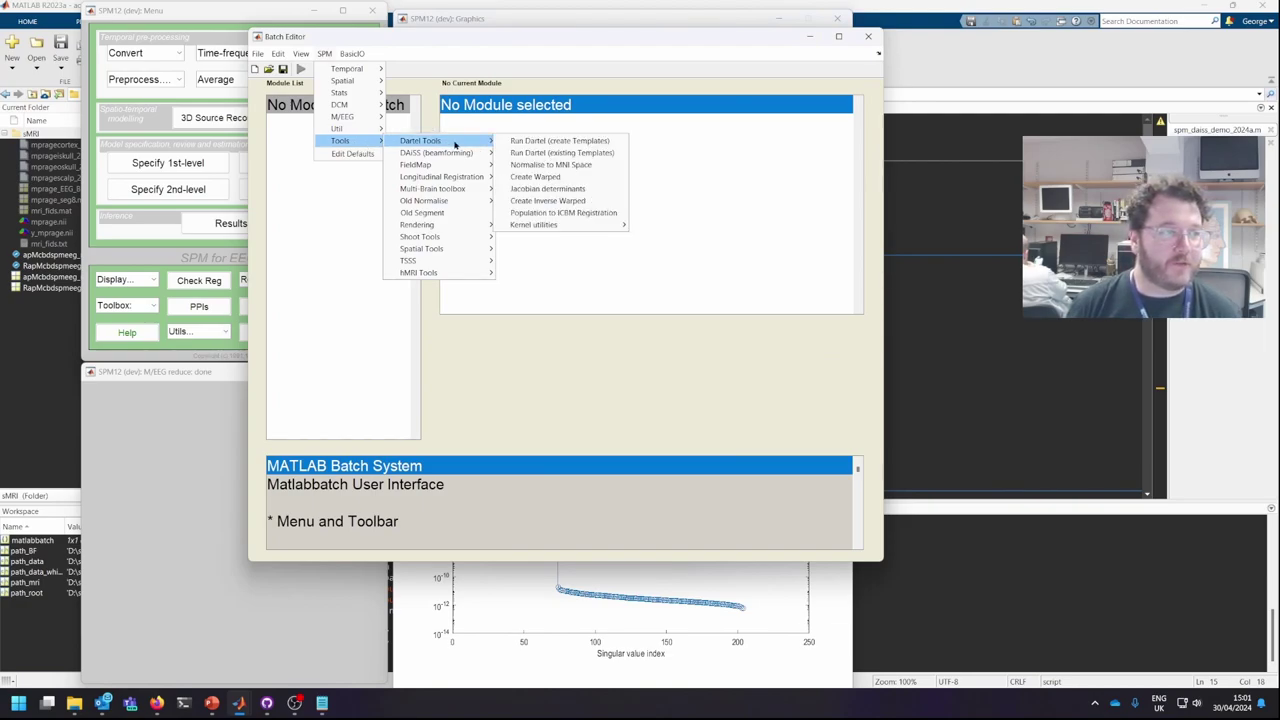
{"action": "mouse_move", "coordinate": [350, 116]}
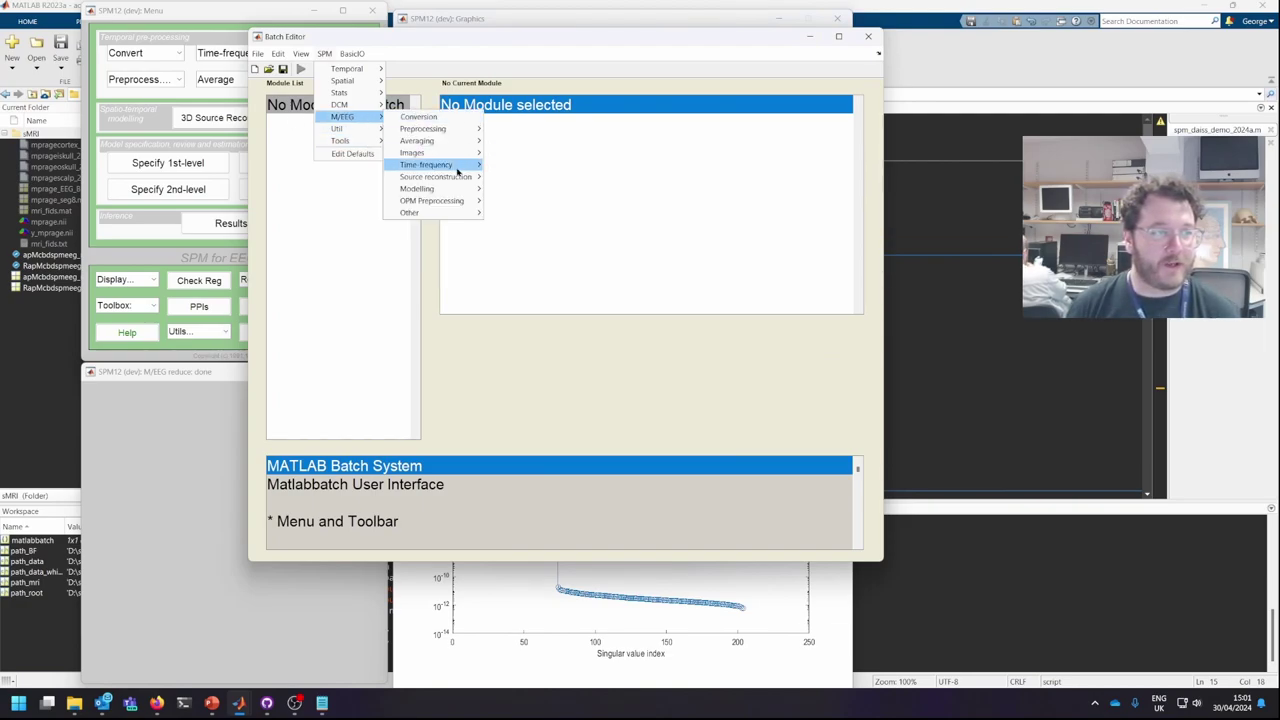
{"action": "mouse_move", "coordinate": [453, 178]}
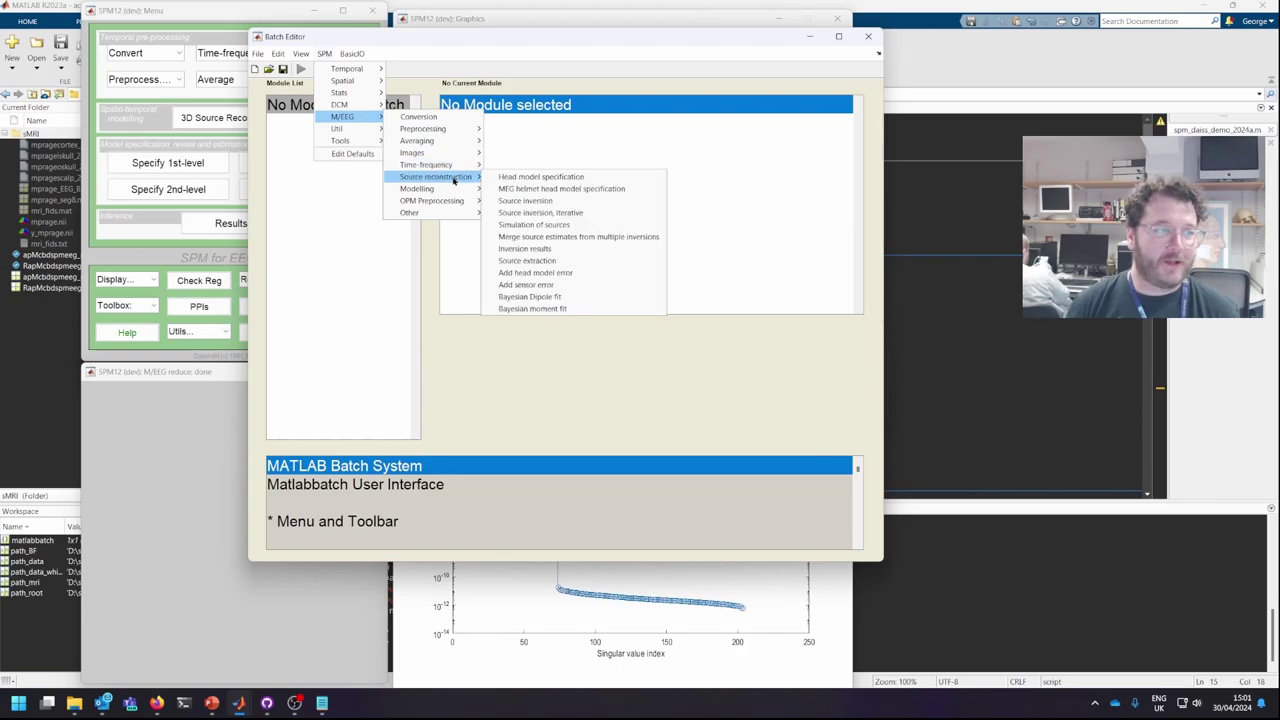
{"action": "left_click", "coordinate": [600, 178]}
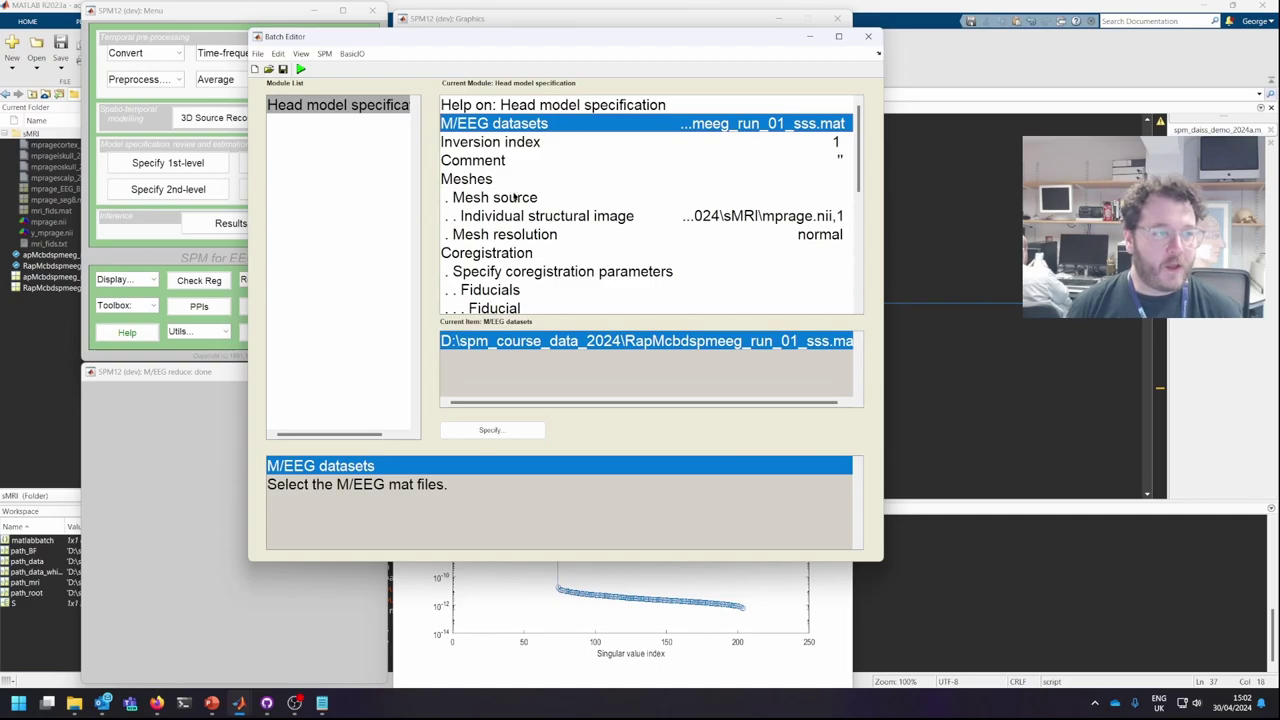
- Review the head model's mprage.nii mesh, normal resolution and Nasion coordinates, then bring up mri_fids
{"action": "left_click", "coordinate": [484, 181]}
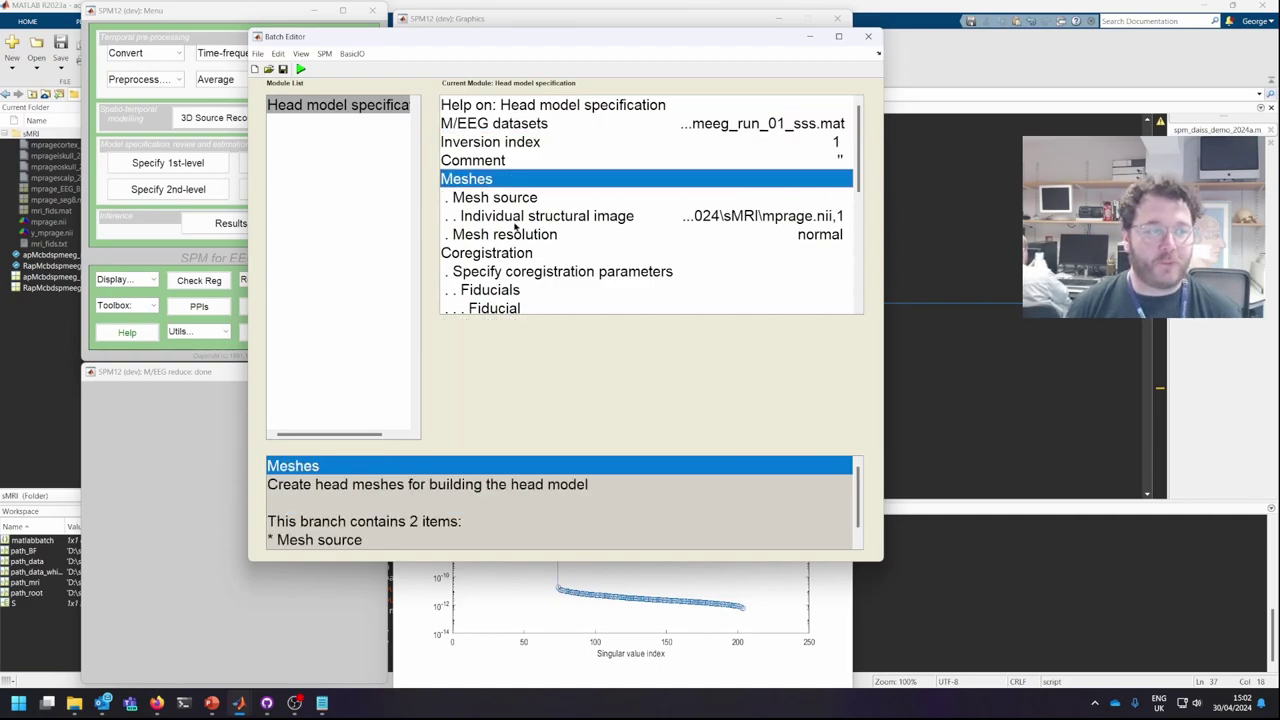
{"action": "left_click", "coordinate": [514, 222]}
{"action": "left_click", "coordinate": [524, 205]}
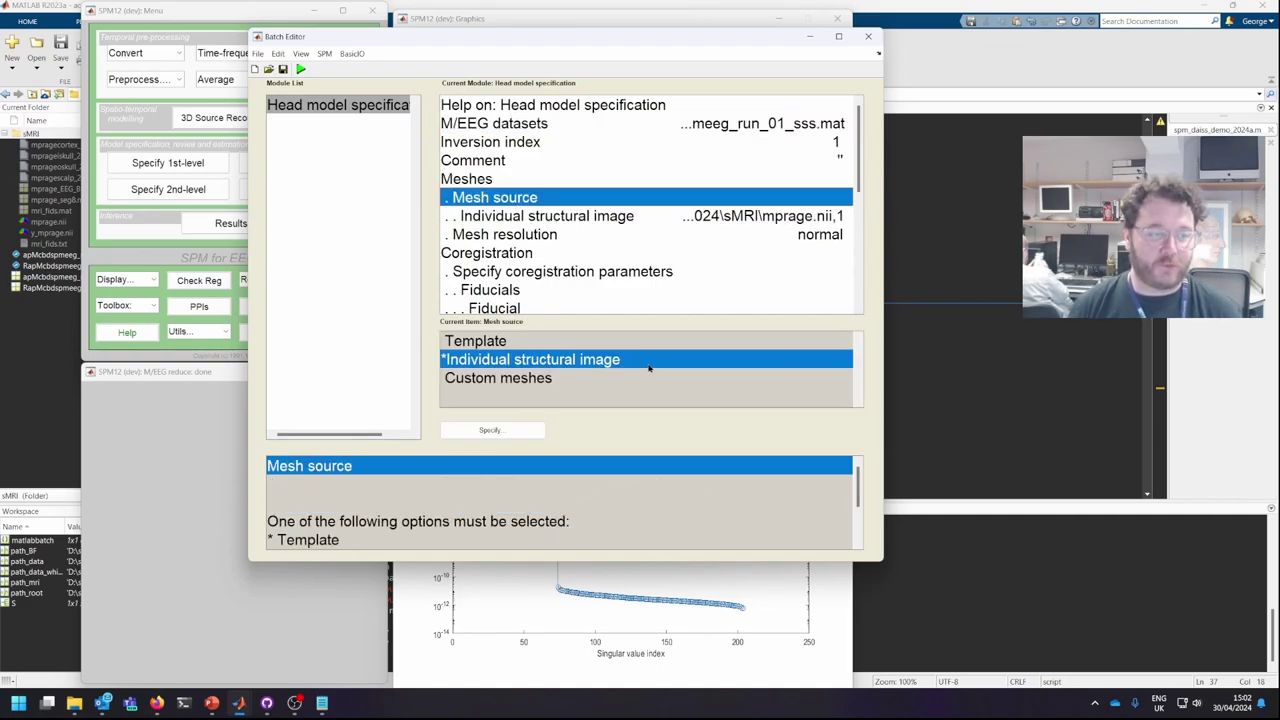
{"action": "left_click", "coordinate": [598, 217]}
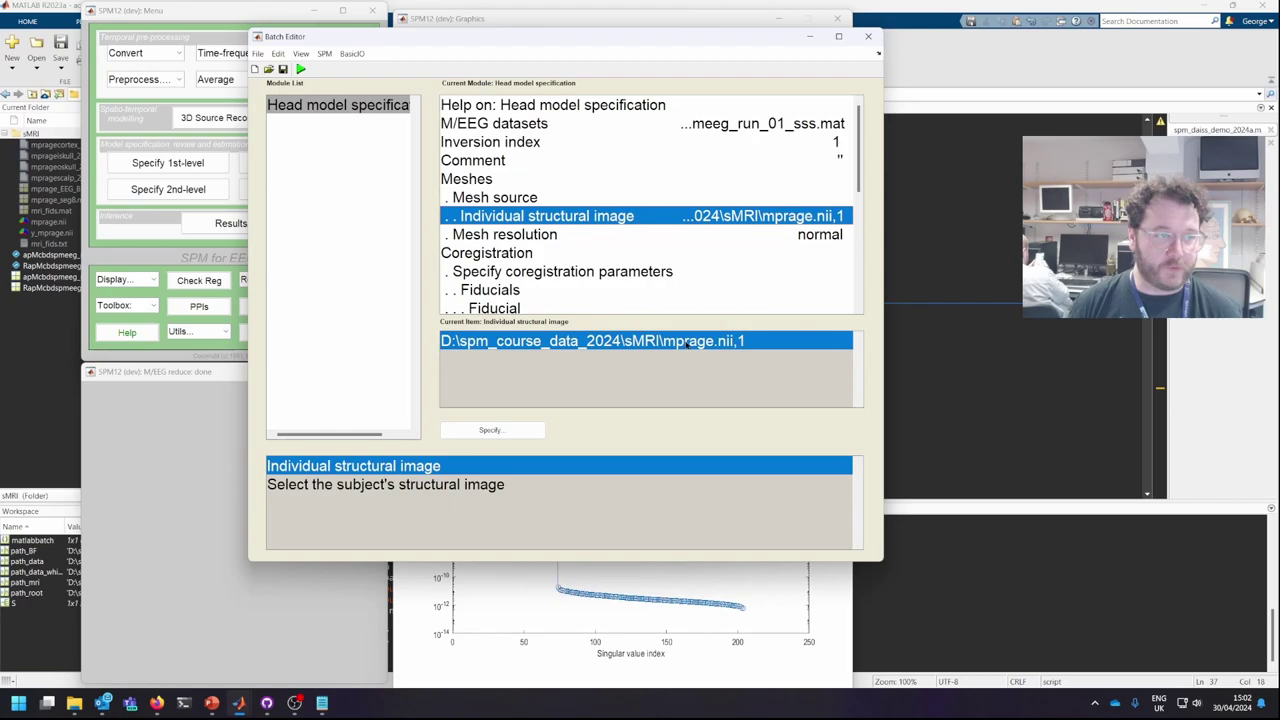
{"action": "left_click", "coordinate": [557, 233]}
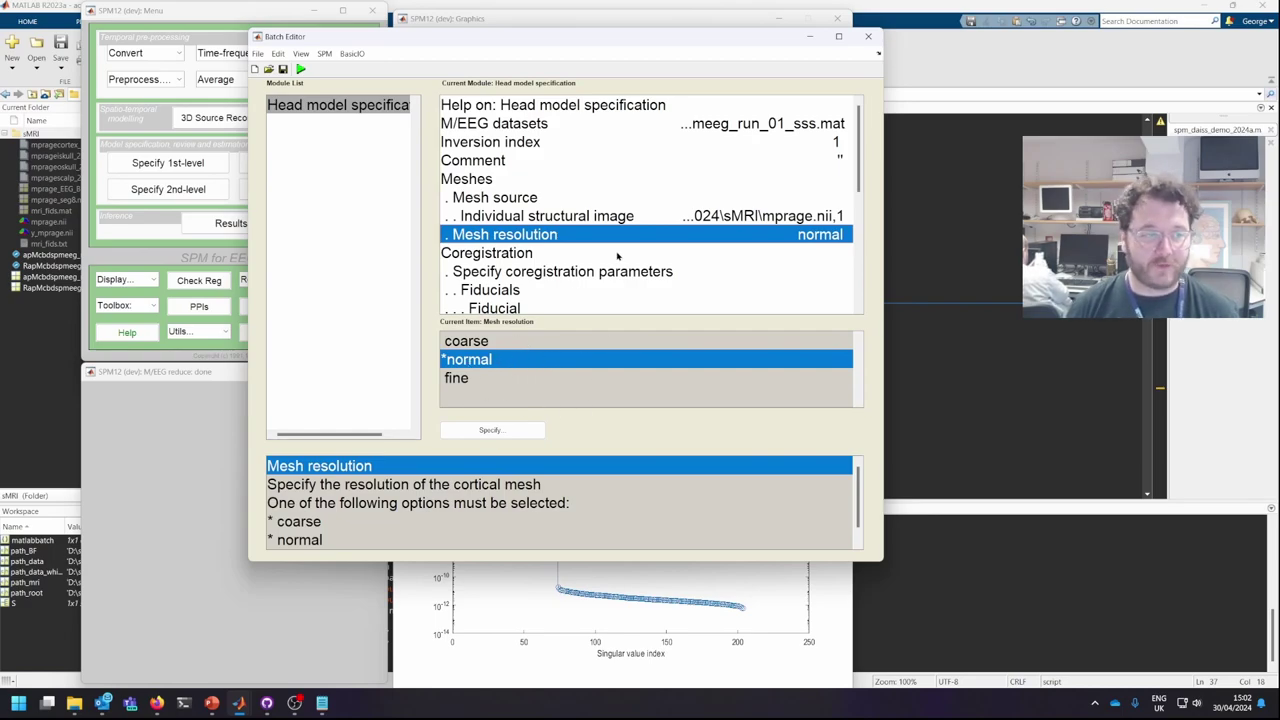
{"action": "scroll", "coordinate": [505, 212], "scroll_direction": "down", "scroll_amount": 1}
{"action": "scroll", "coordinate": [500, 203], "scroll_direction": "down", "scroll_amount": 1}
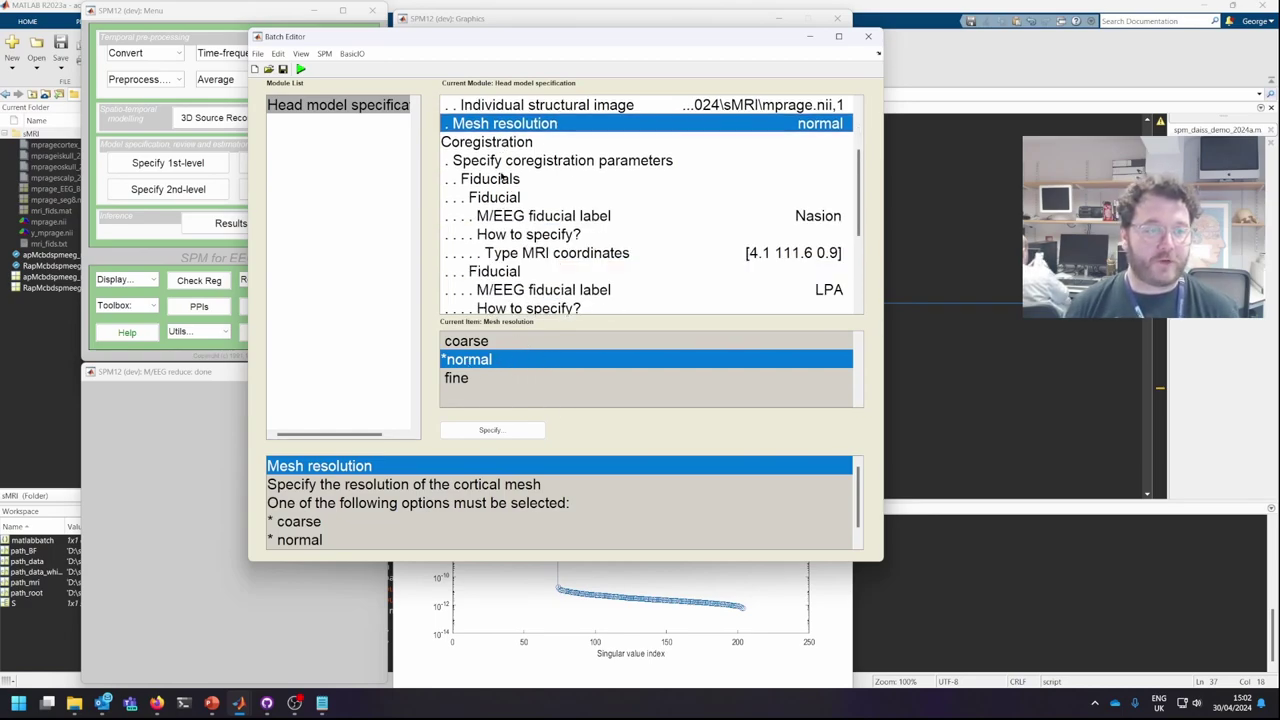
{"action": "left_click", "coordinate": [568, 257]}
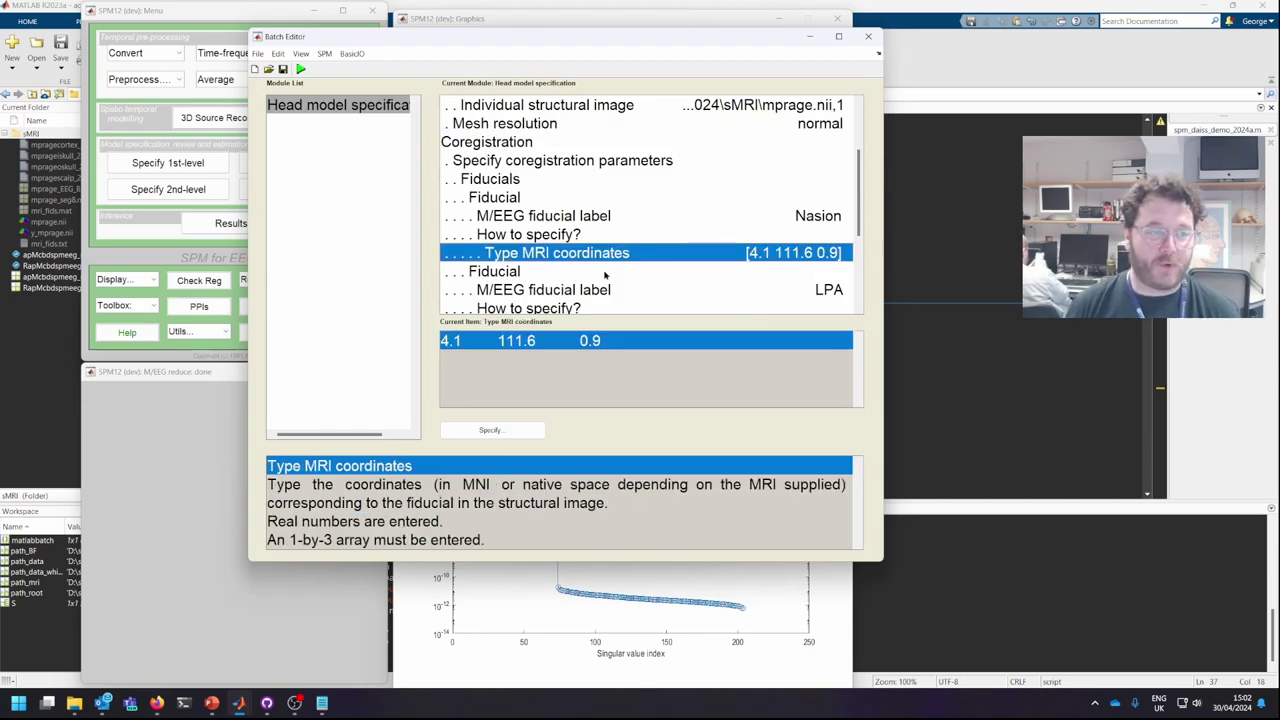
{"action": "scroll", "coordinate": [630, 228], "scroll_direction": "down", "scroll_amount": 1}
{"action": "left_click", "coordinate": [322, 703]}
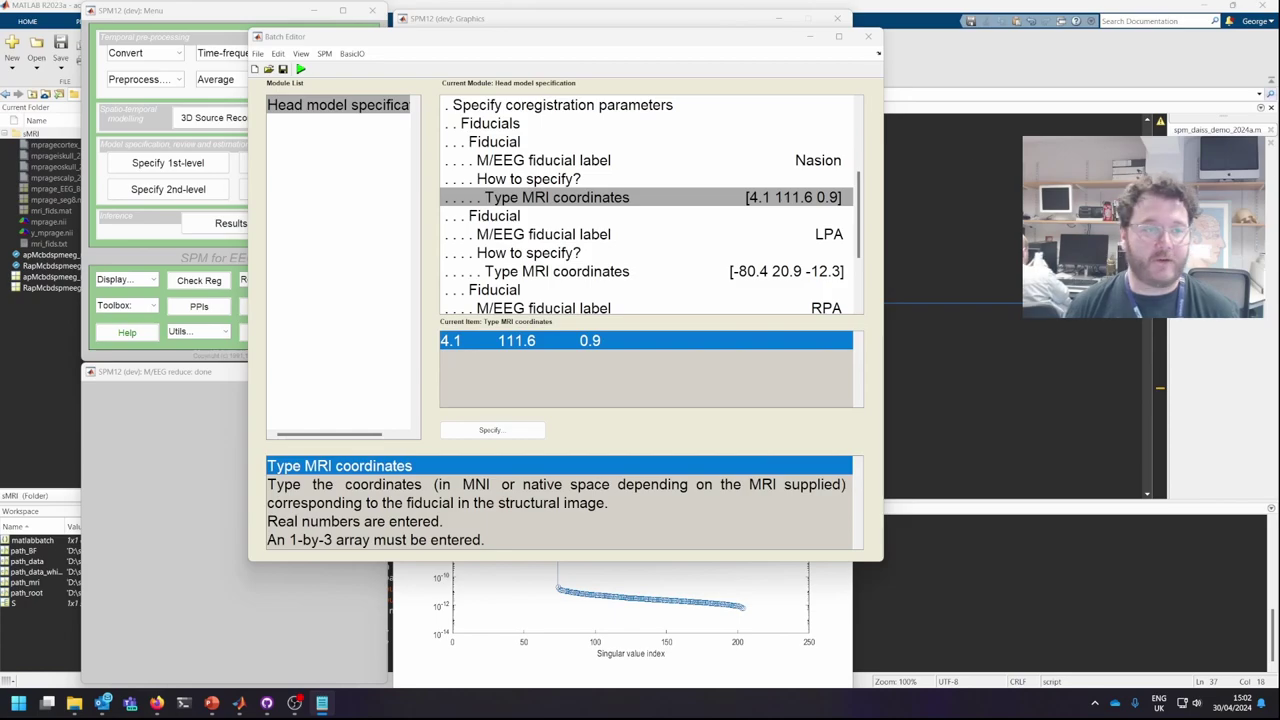
{"action": "left_click", "coordinate": [322, 703]}
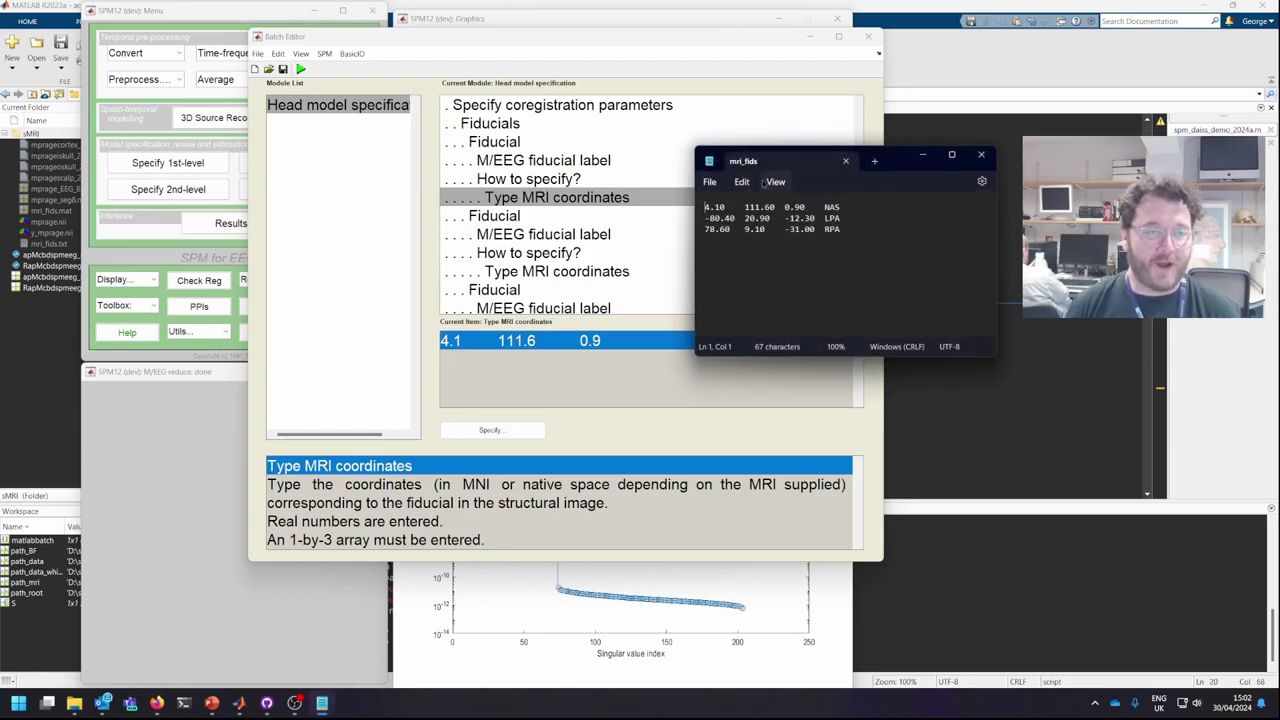
- Compare the NAS, LPA and RPA coordinates in mri_fids, then return to the SPM12 Batch Editor
{"action": "left_click_drag", "start_coordinate": [704, 207], "coordinate": [810, 207]}
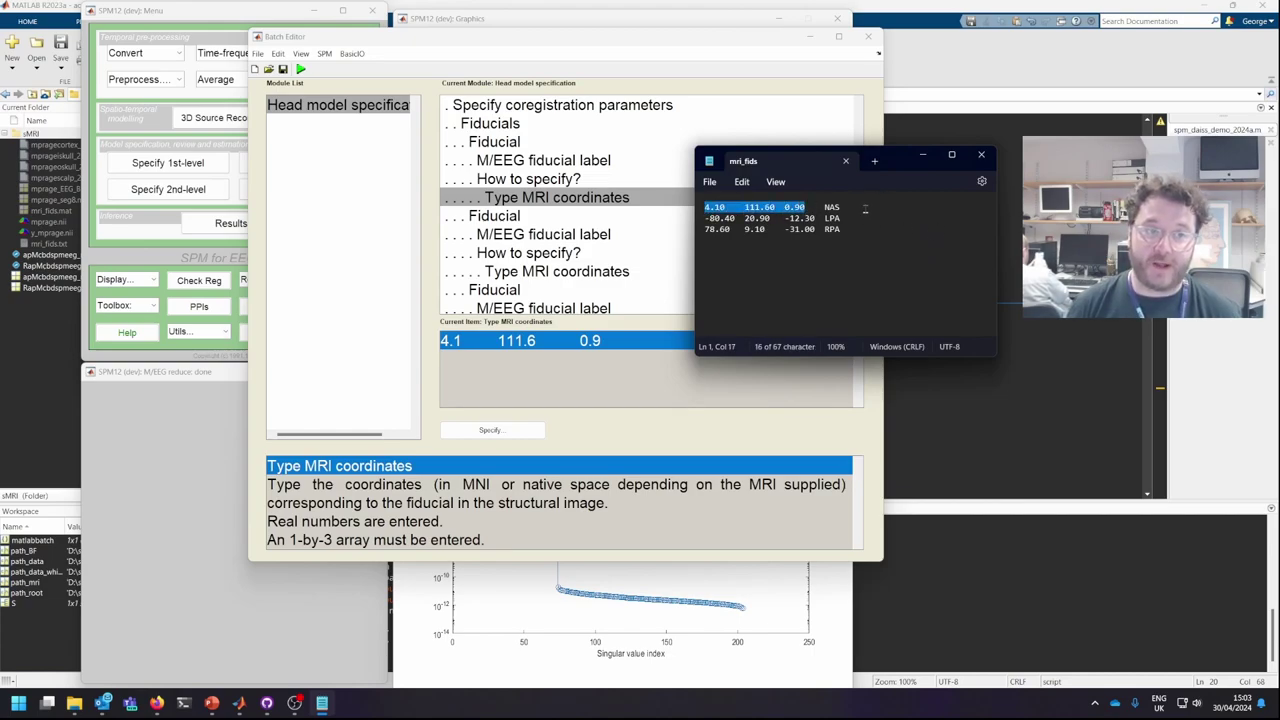
{"action": "left_click", "coordinate": [862, 209]}
{"action": "left_click", "coordinate": [849, 222]}
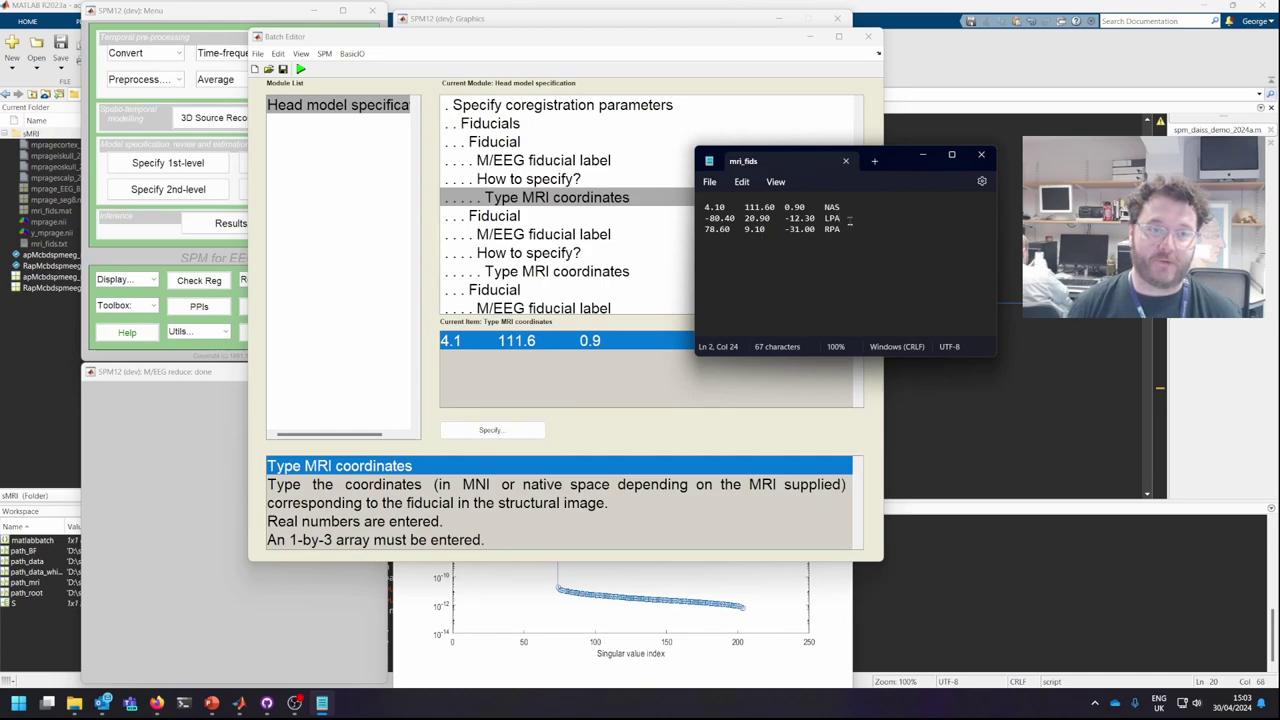
{"action": "left_click", "coordinate": [852, 232]}
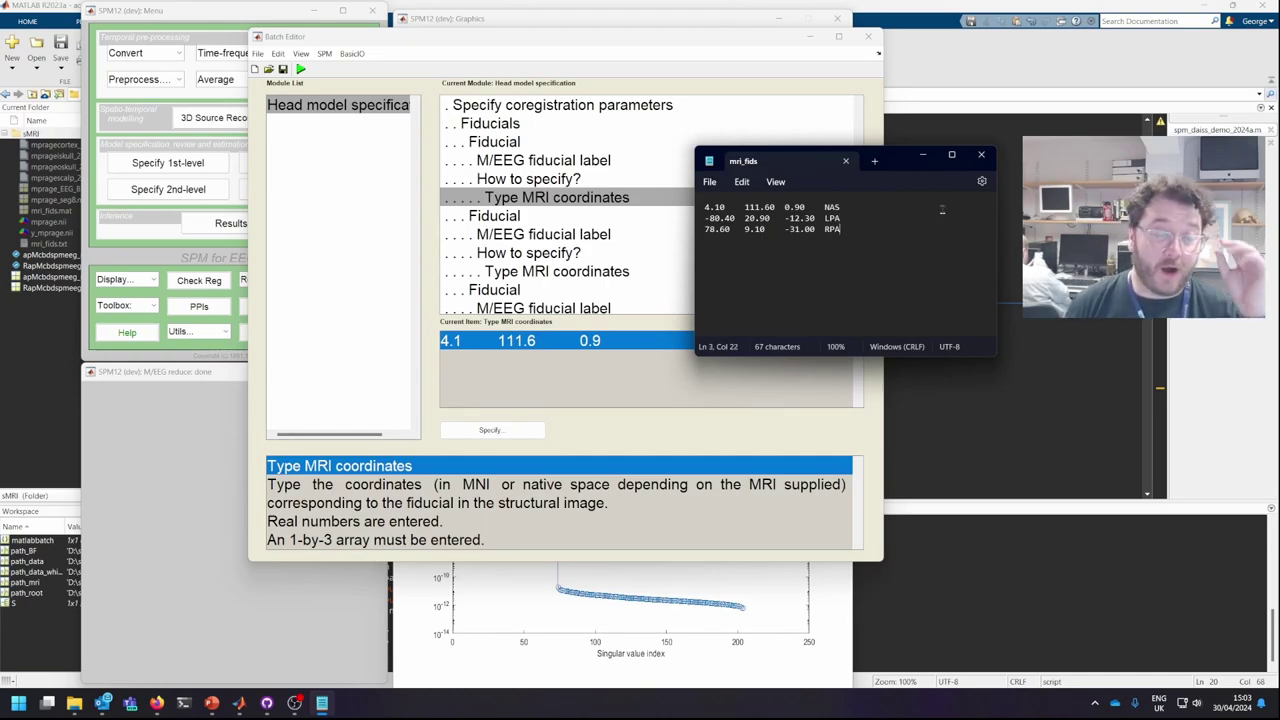
{"action": "left_click", "coordinate": [714, 53]}
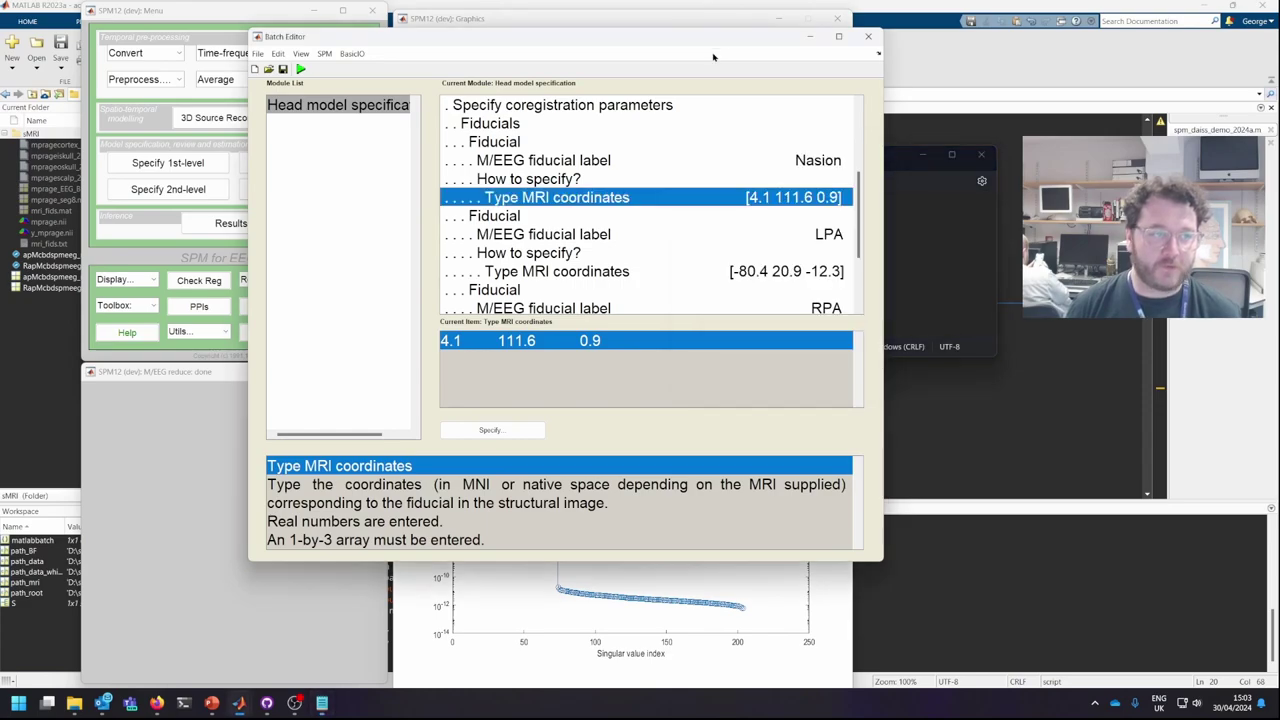
- Check the Nasion fiducial label, how its position is specified, and its MRI coordinates
{"action": "left_click", "coordinate": [567, 162]}
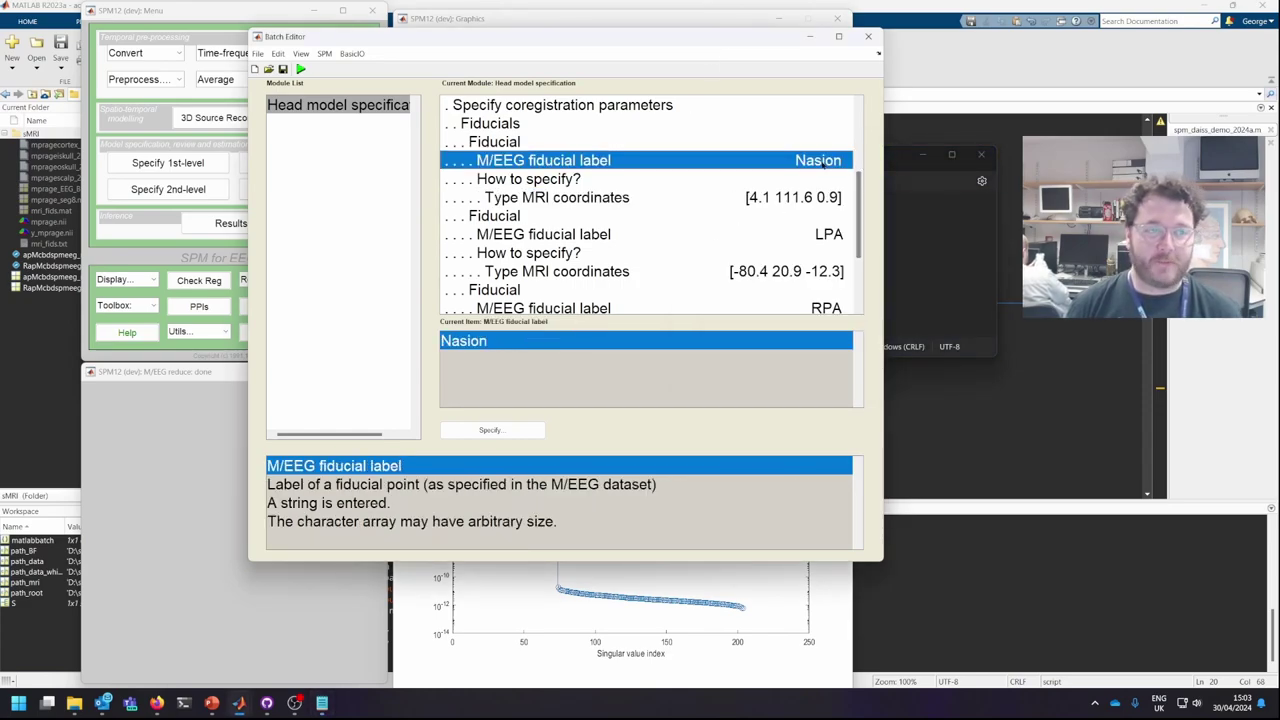
{"action": "scroll", "coordinate": [837, 182], "scroll_direction": "down", "scroll_amount": 1}
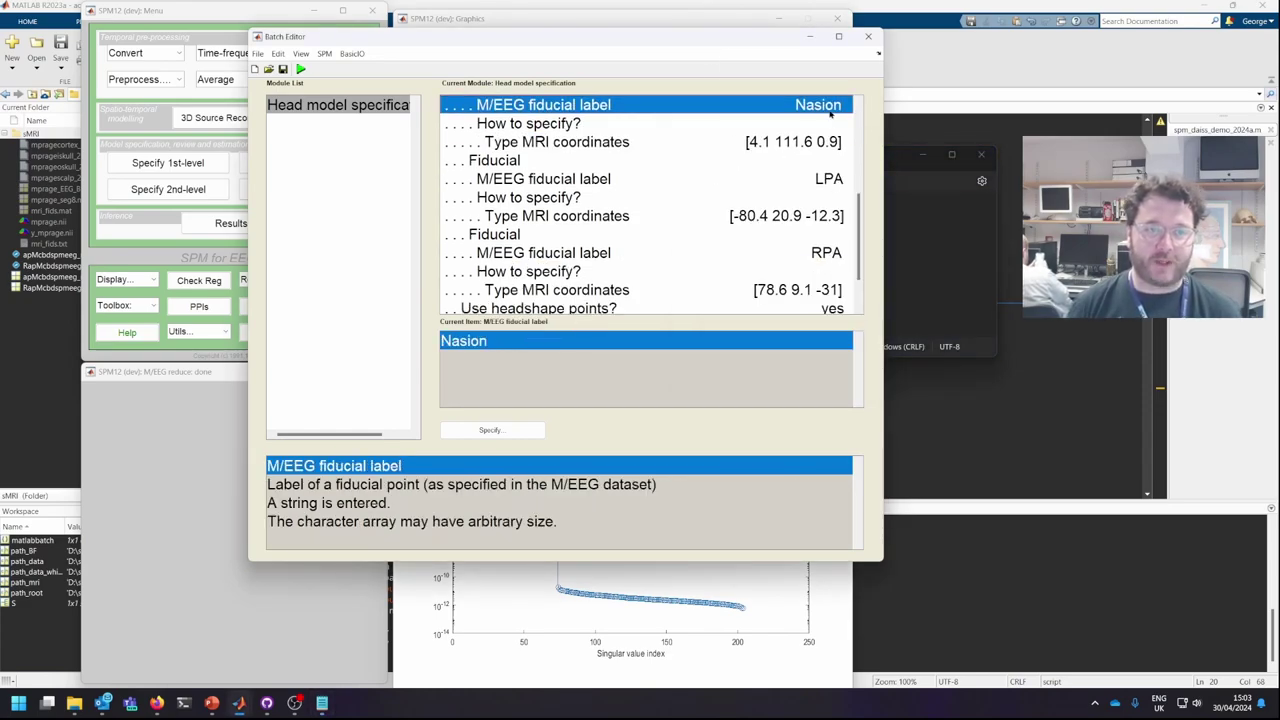
{"action": "scroll", "coordinate": [849, 252], "scroll_direction": "up", "scroll_amount": 2}
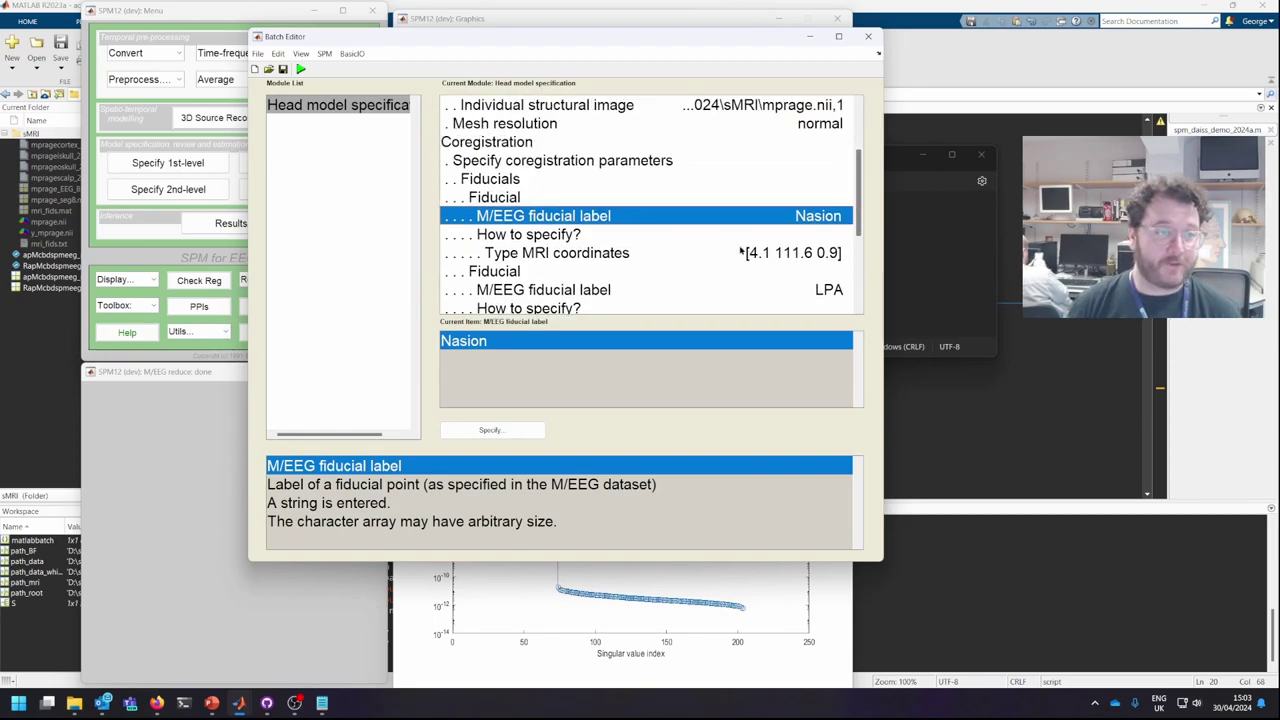
{"action": "left_click", "coordinate": [563, 240]}
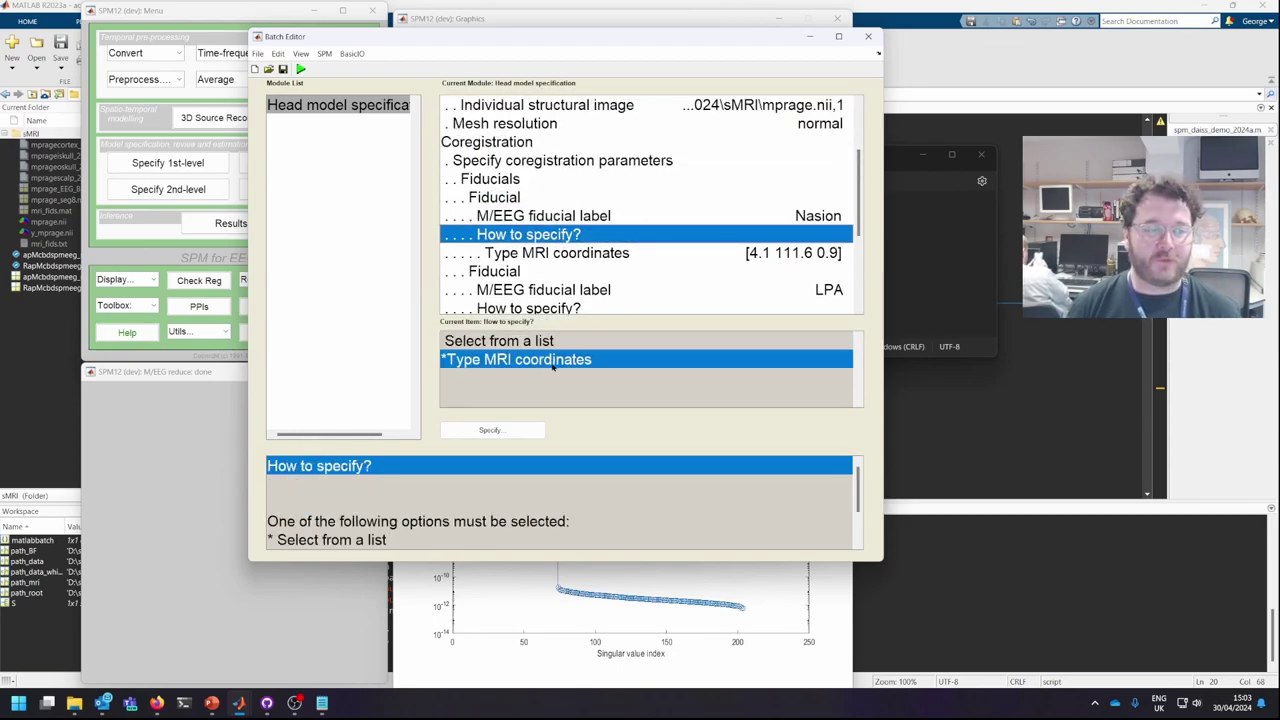
{"action": "left_click", "coordinate": [643, 255]}
{"action": "scroll", "coordinate": [826, 207], "scroll_direction": "down", "scroll_amount": 2}
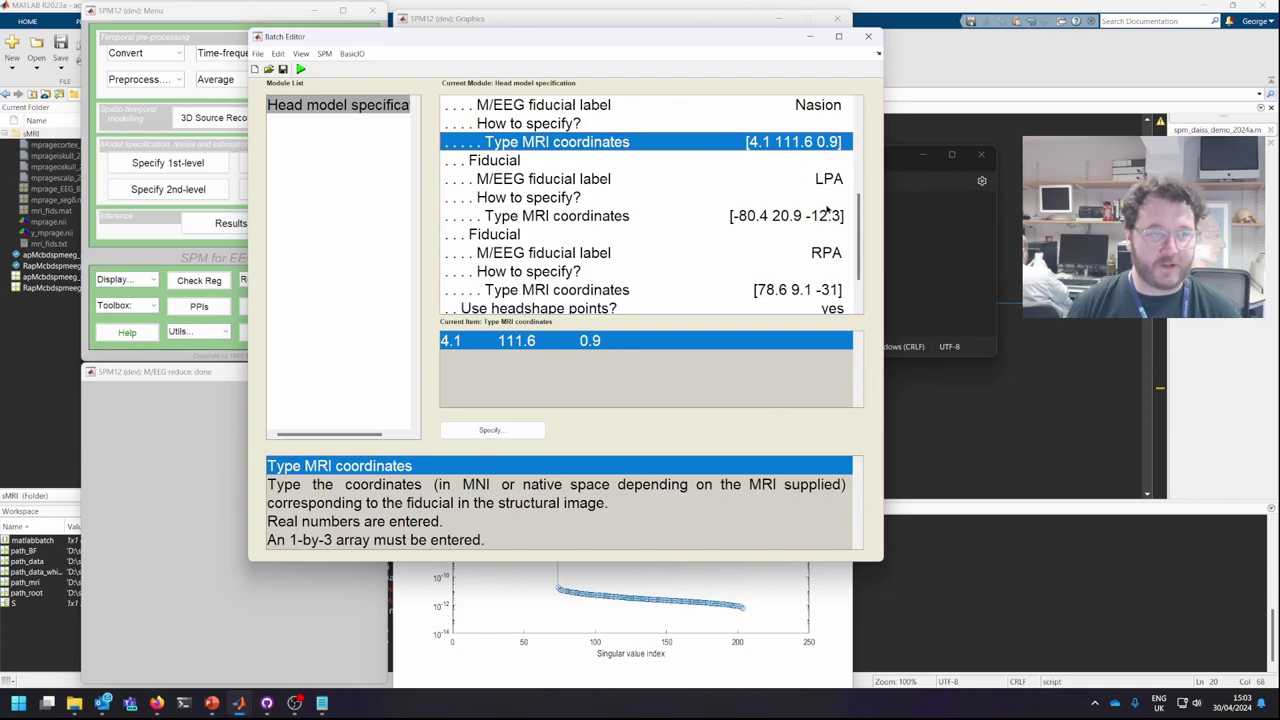
{"action": "scroll", "coordinate": [822, 205], "scroll_direction": "down", "scroll_amount": 1}
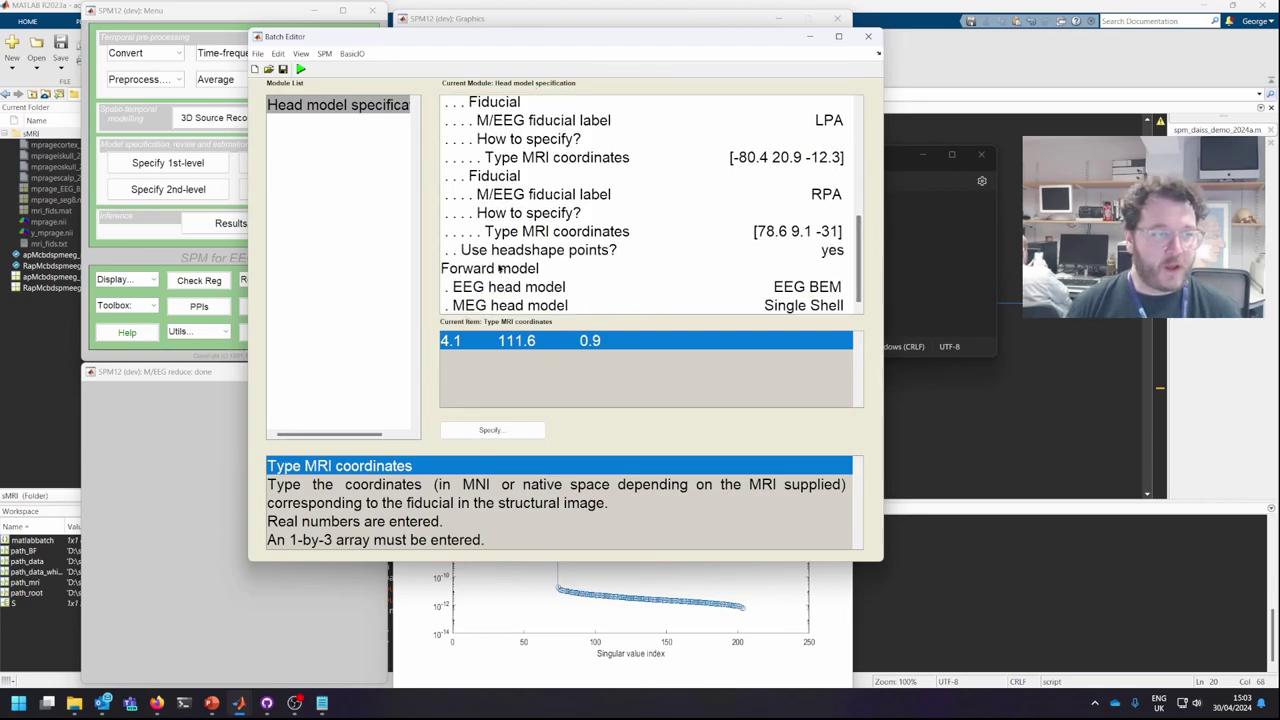
- Confirm headshape points are used, with an EEG BEM and Single Shell MEG forward model
{"action": "left_click", "coordinate": [590, 252]}
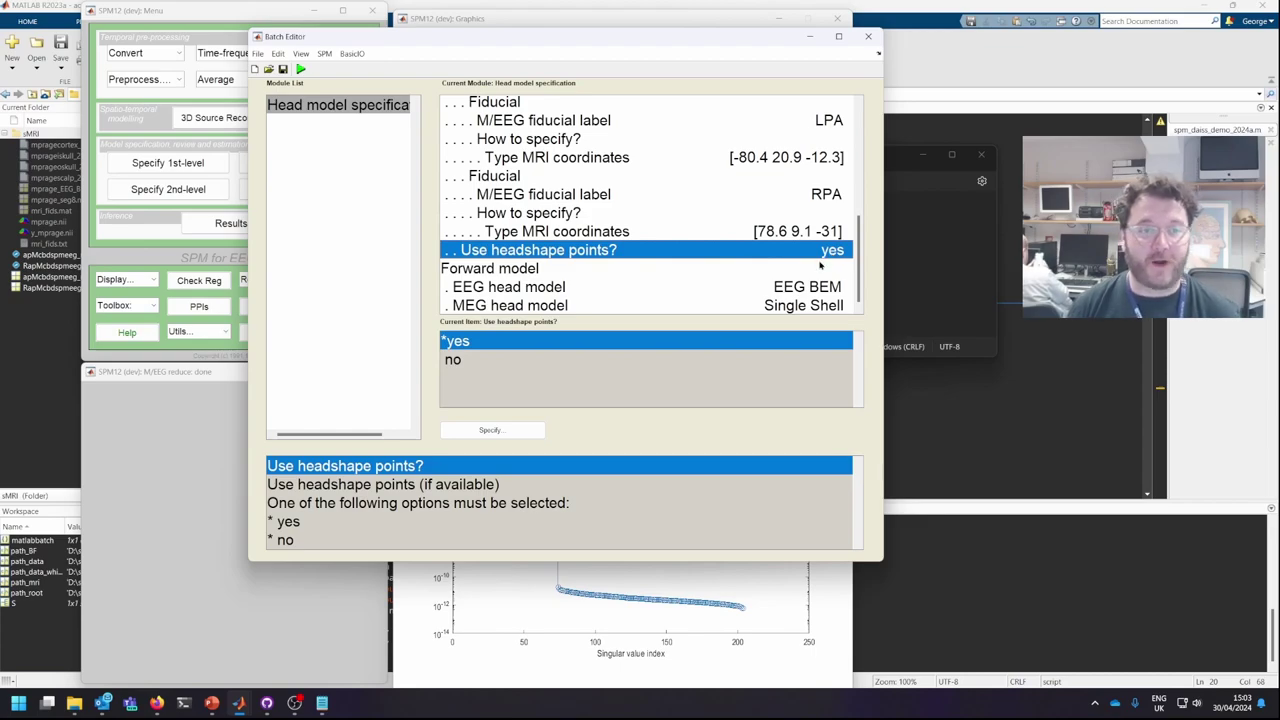
{"action": "left_click", "coordinate": [530, 269]}
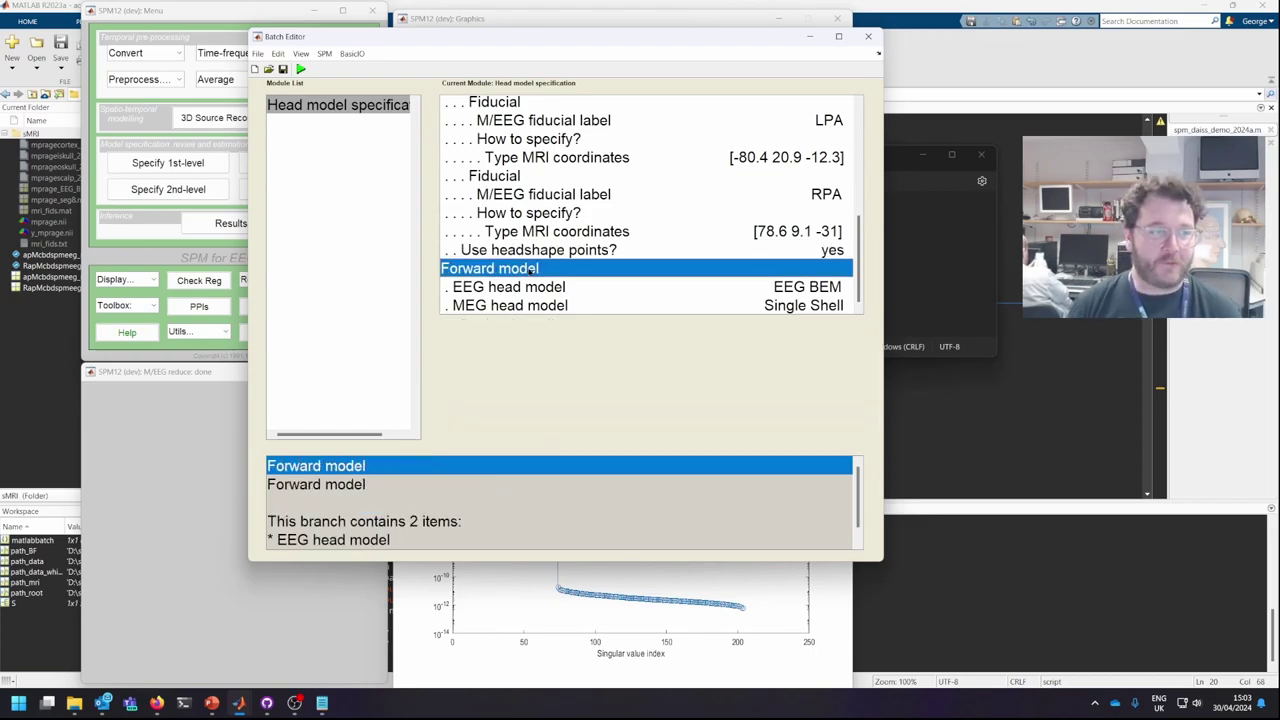
{"action": "left_click", "coordinate": [815, 287]}
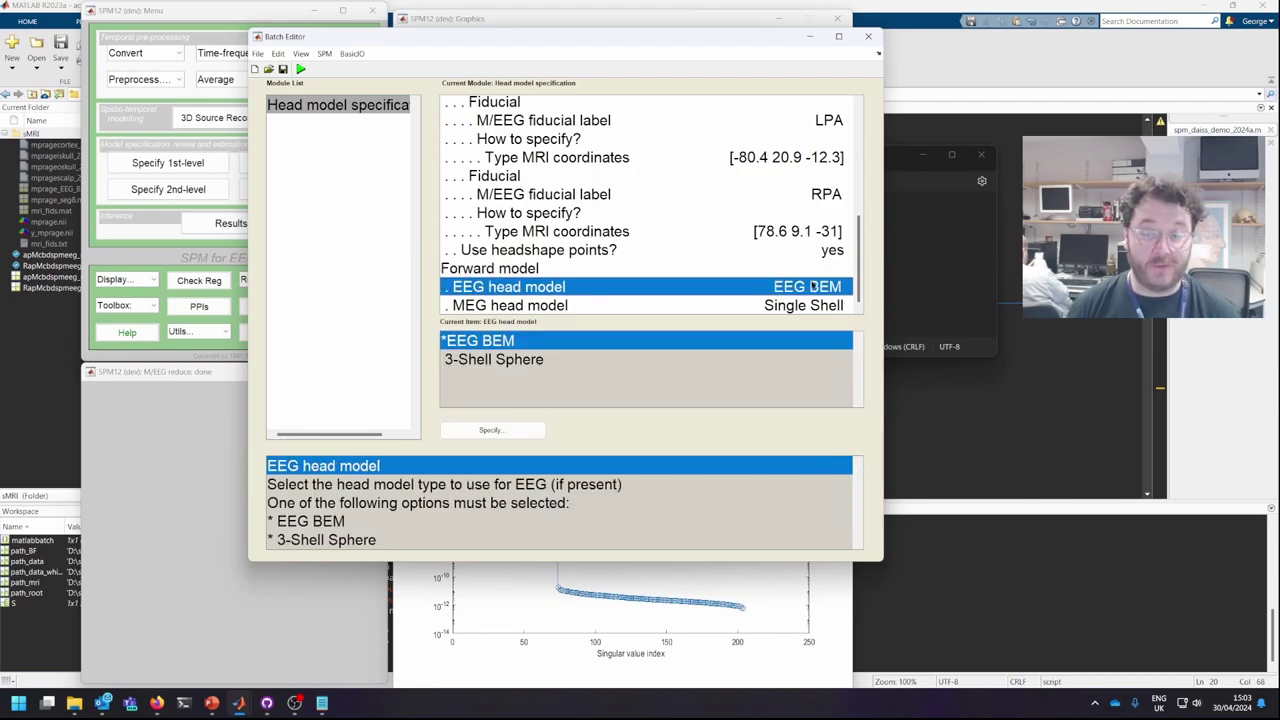
{"action": "left_click", "coordinate": [690, 305]}
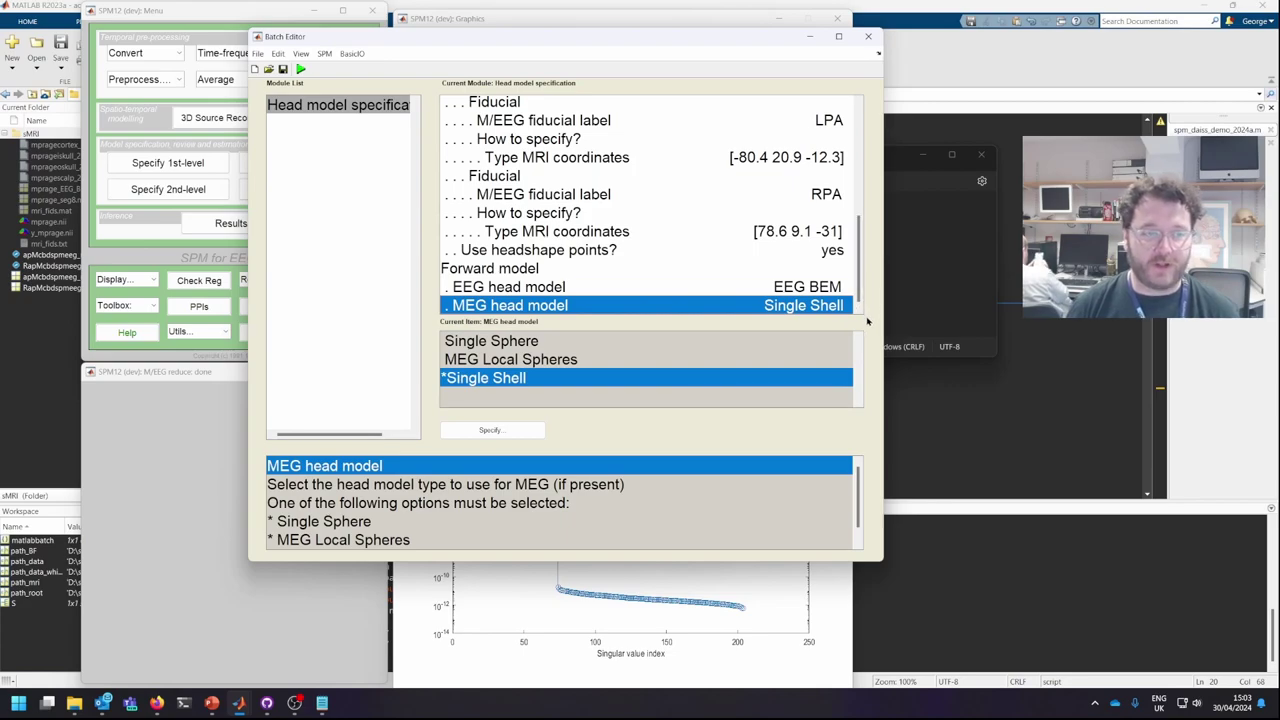
- Run the head model specification and rotate the cortical mesh, skull and headshape points to inspect them
{"action": "left_click", "coordinate": [301, 68]}
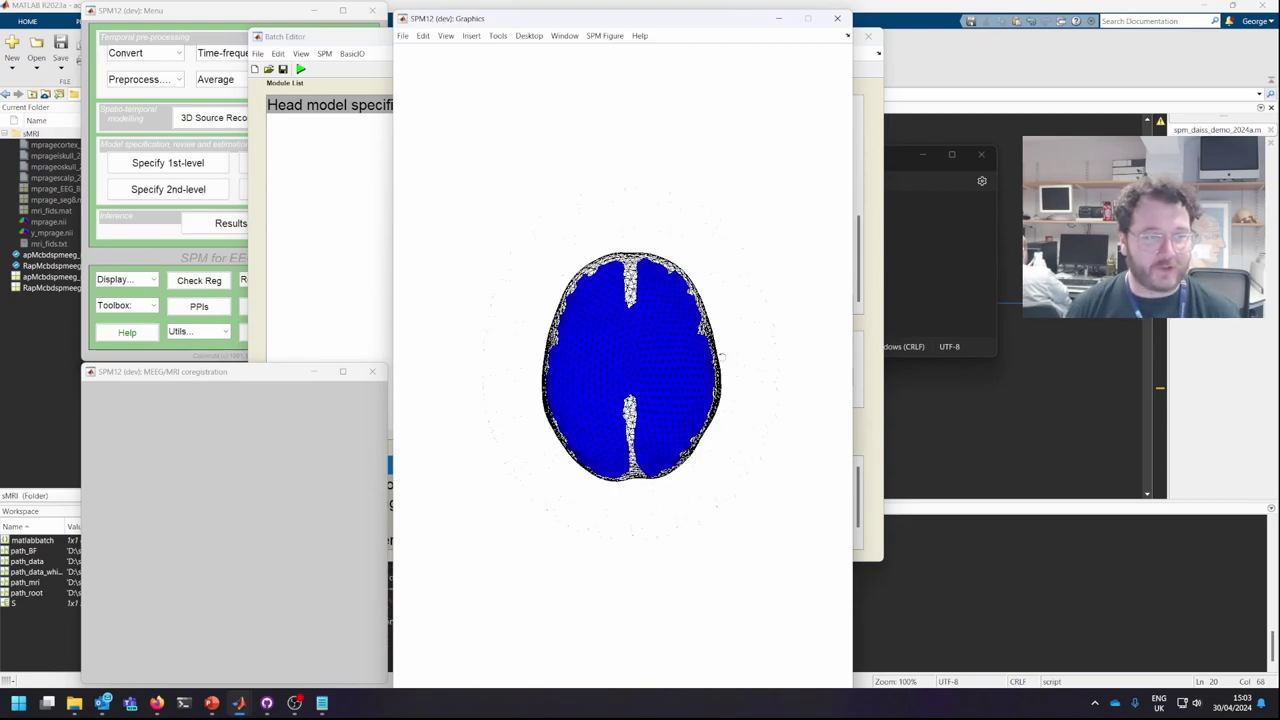
{"action": "left_click_drag", "start_coordinate": [590, 391], "coordinate": [849, 173]}
{"action": "left_click_drag", "start_coordinate": [620, 344], "coordinate": [680, 337]}
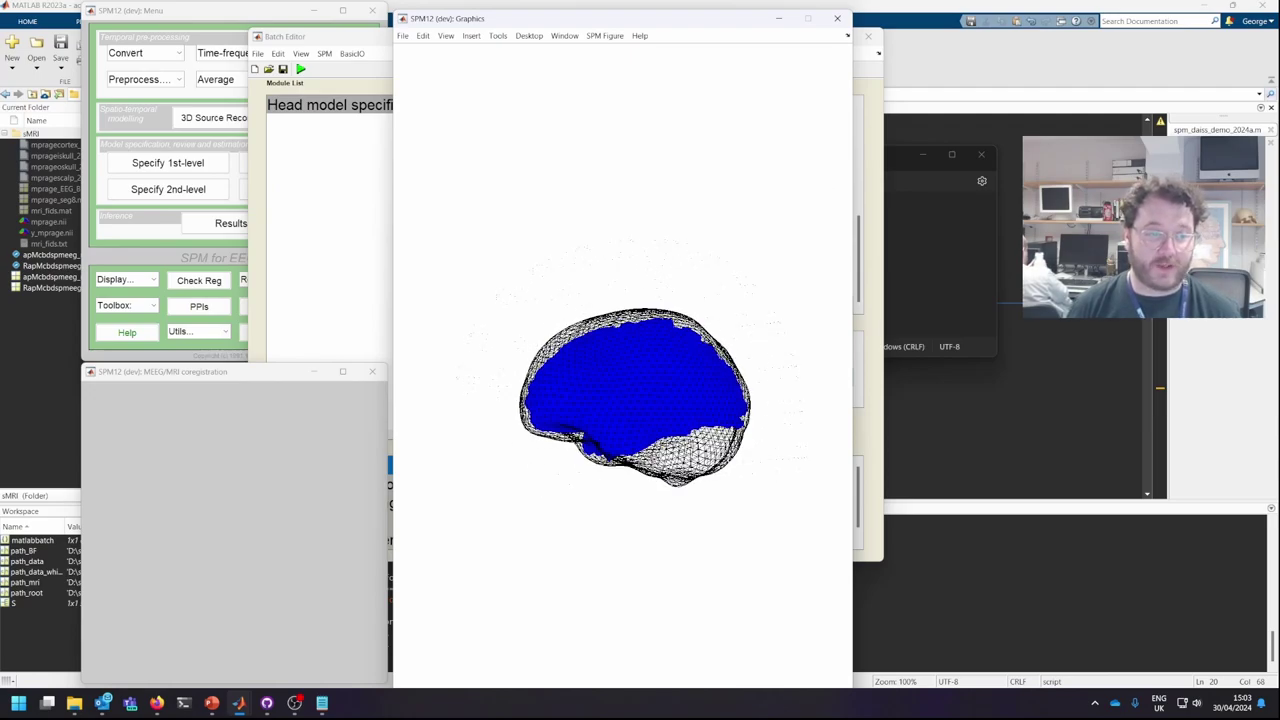
{"action": "left_click_drag", "start_coordinate": [644, 396], "coordinate": [625, 416]}
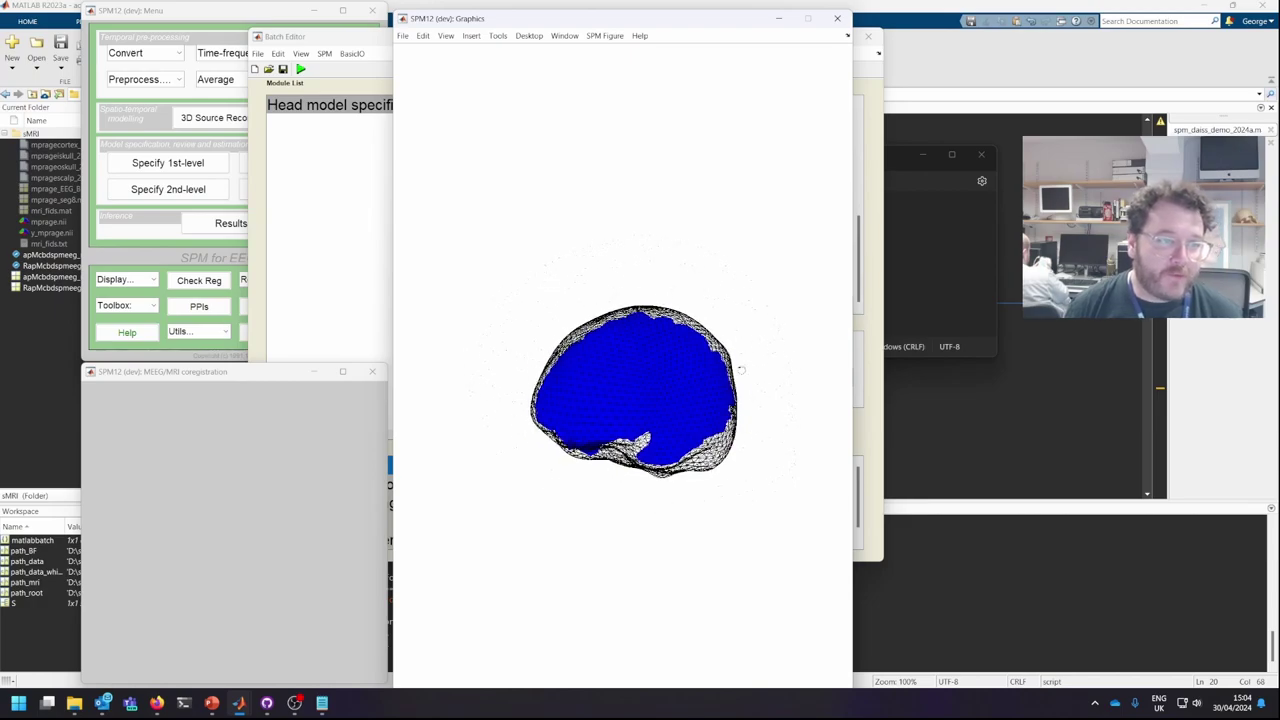
{"action": "left_click_drag", "start_coordinate": [667, 374], "coordinate": [602, 271]}
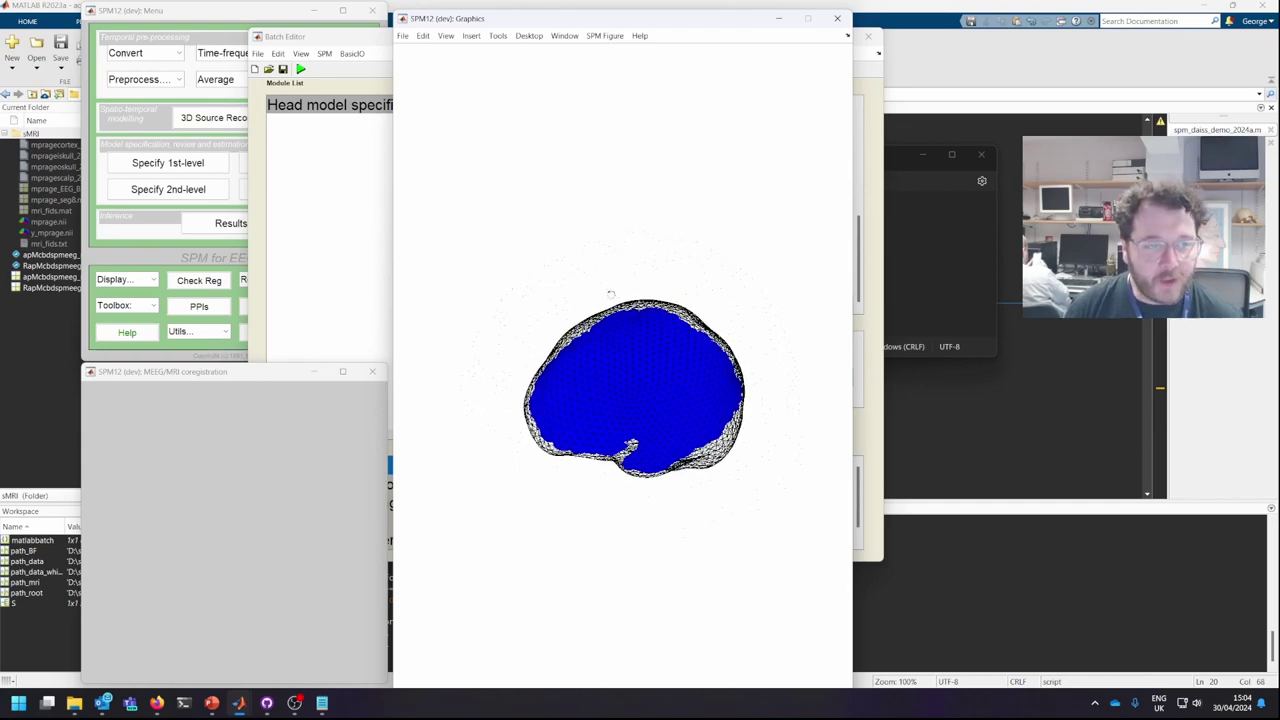
{"action": "left_click_drag", "start_coordinate": [610, 293], "coordinate": [668, 282]}
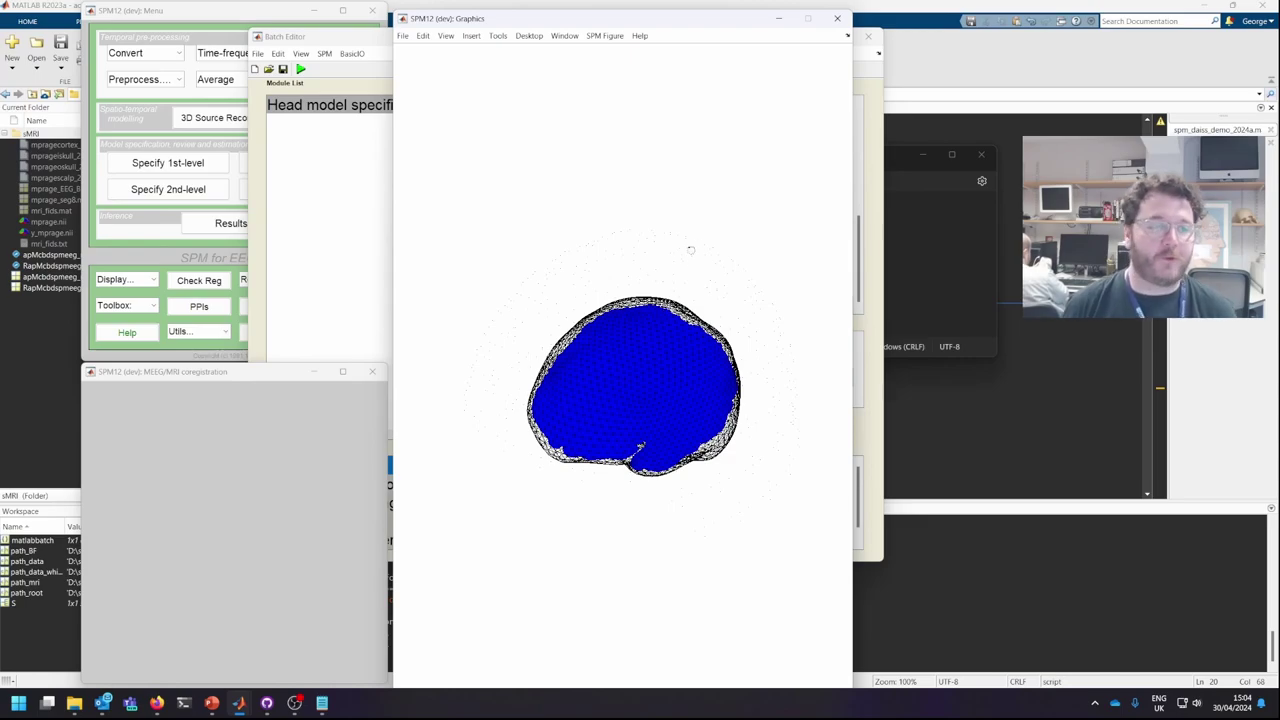
{"action": "left_click_drag", "start_coordinate": [660, 300], "coordinate": [533, 389]}
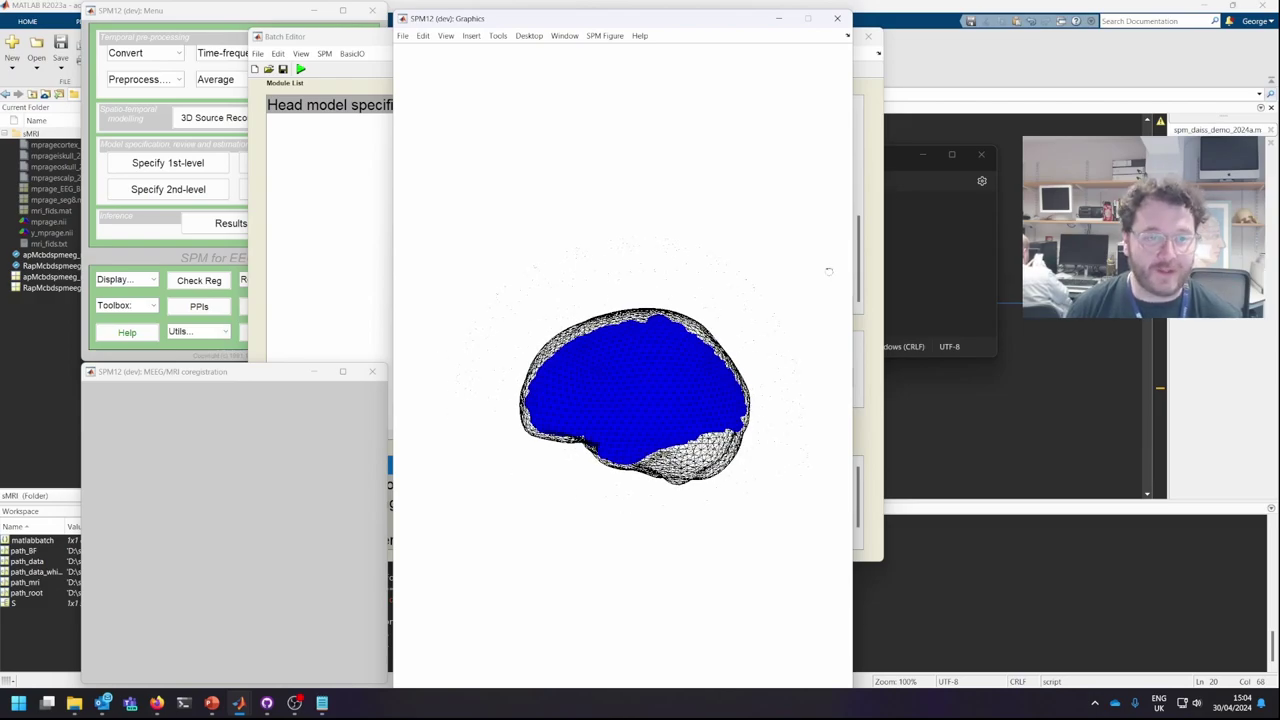
{"action": "left_click", "coordinate": [872, 192]}
- Delete the head model module, add DAiSS Prepare data, and set its Directory to D:\spm_course_data_2024
{"action": "right_click", "coordinate": [325, 125]}
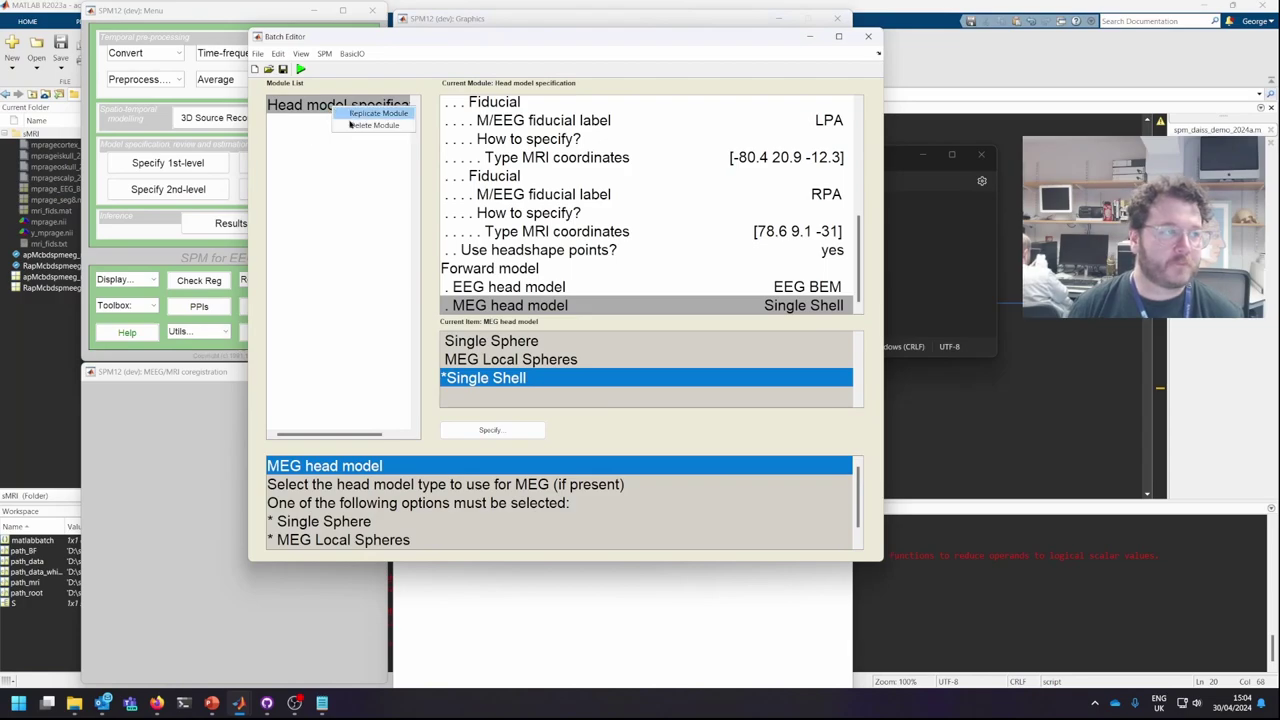
{"action": "left_click", "coordinate": [360, 128]}
{"action": "left_click", "coordinate": [324, 53]}
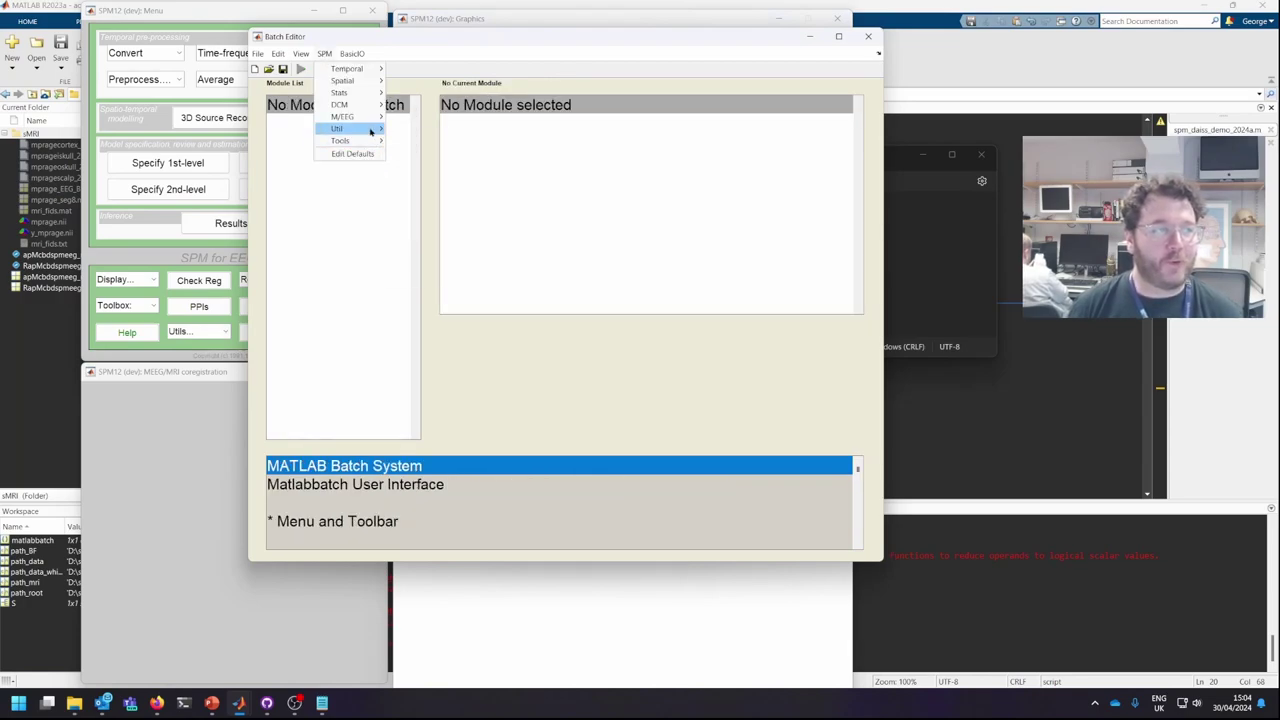
{"action": "mouse_move", "coordinate": [376, 140]}
{"action": "mouse_move", "coordinate": [466, 167]}
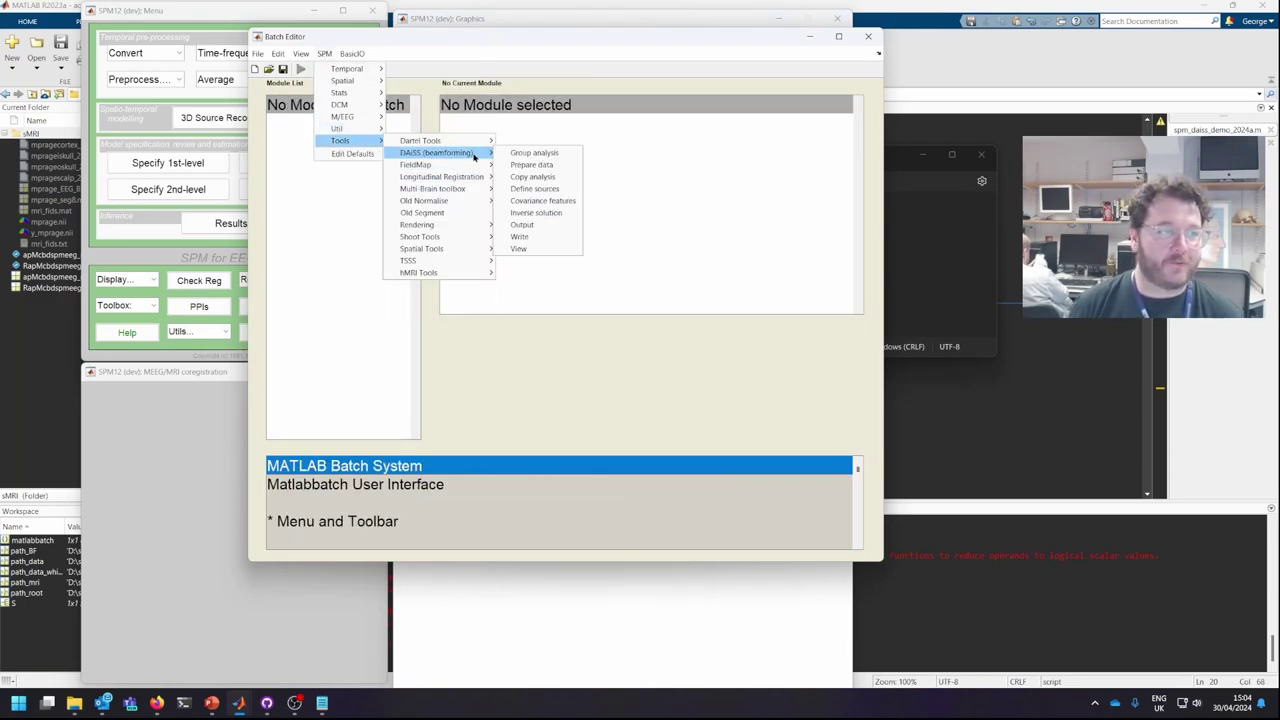
{"action": "left_click", "coordinate": [565, 166]}
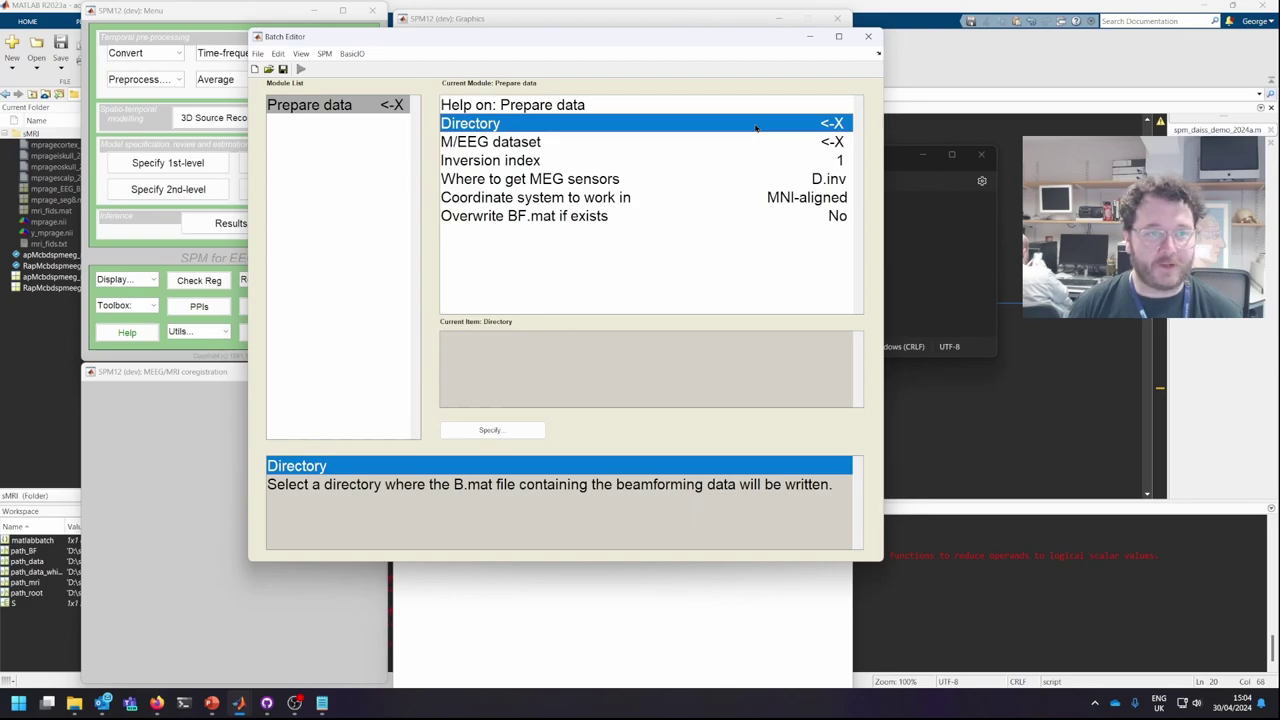
{"action": "double_click", "coordinate": [756, 124]}
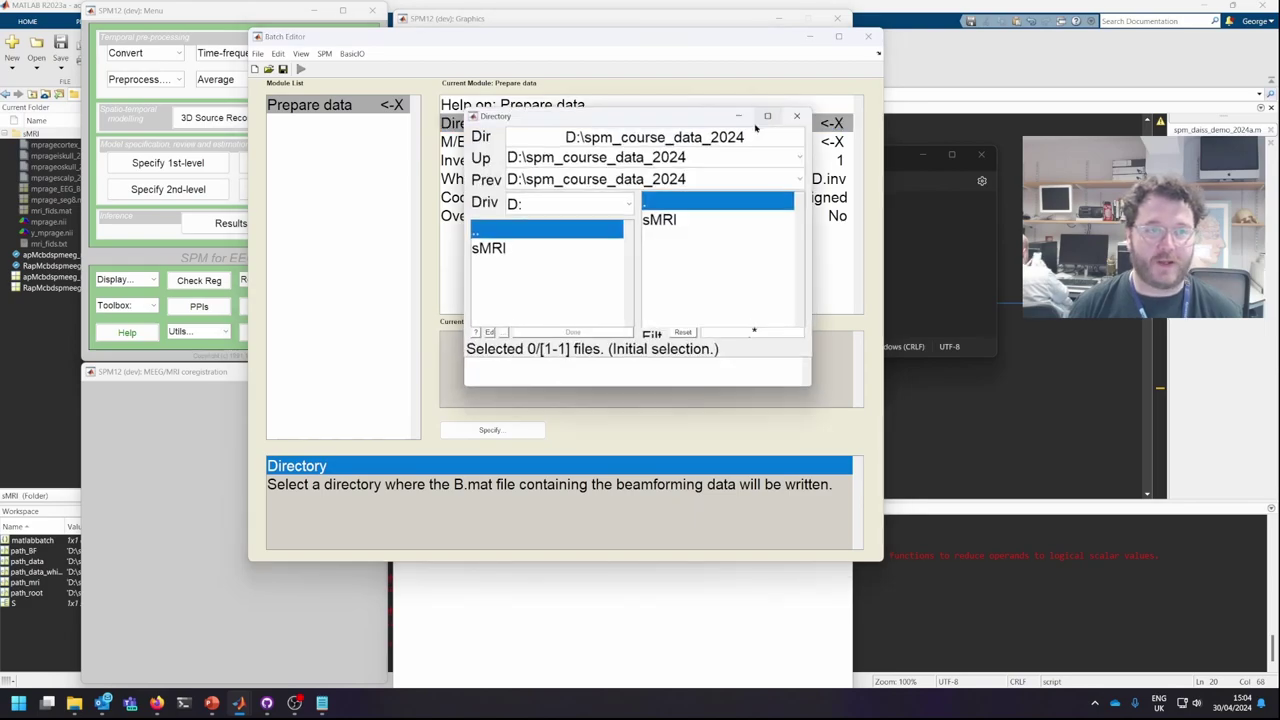
{"action": "left_click", "coordinate": [736, 206]}
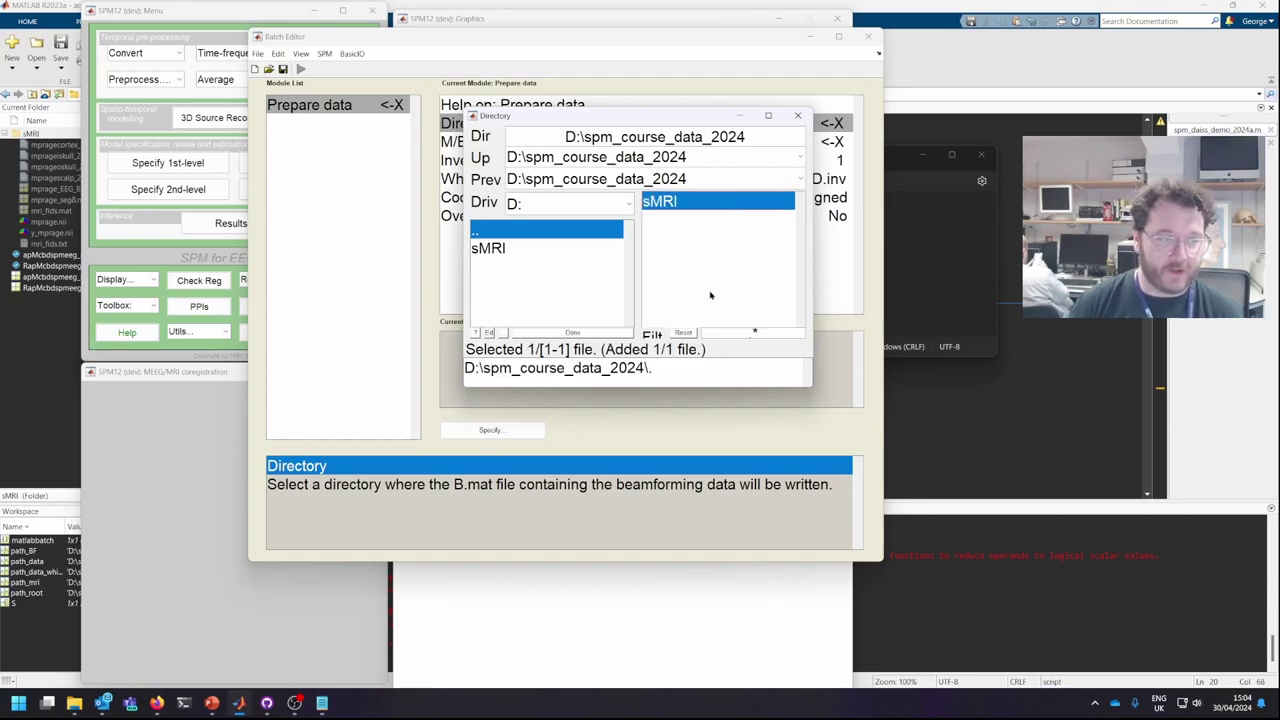
- Set the M/EEG dataset to RapMcbdspmeeg_run_01_sss.mat
{"action": "left_click", "coordinate": [554, 143]}
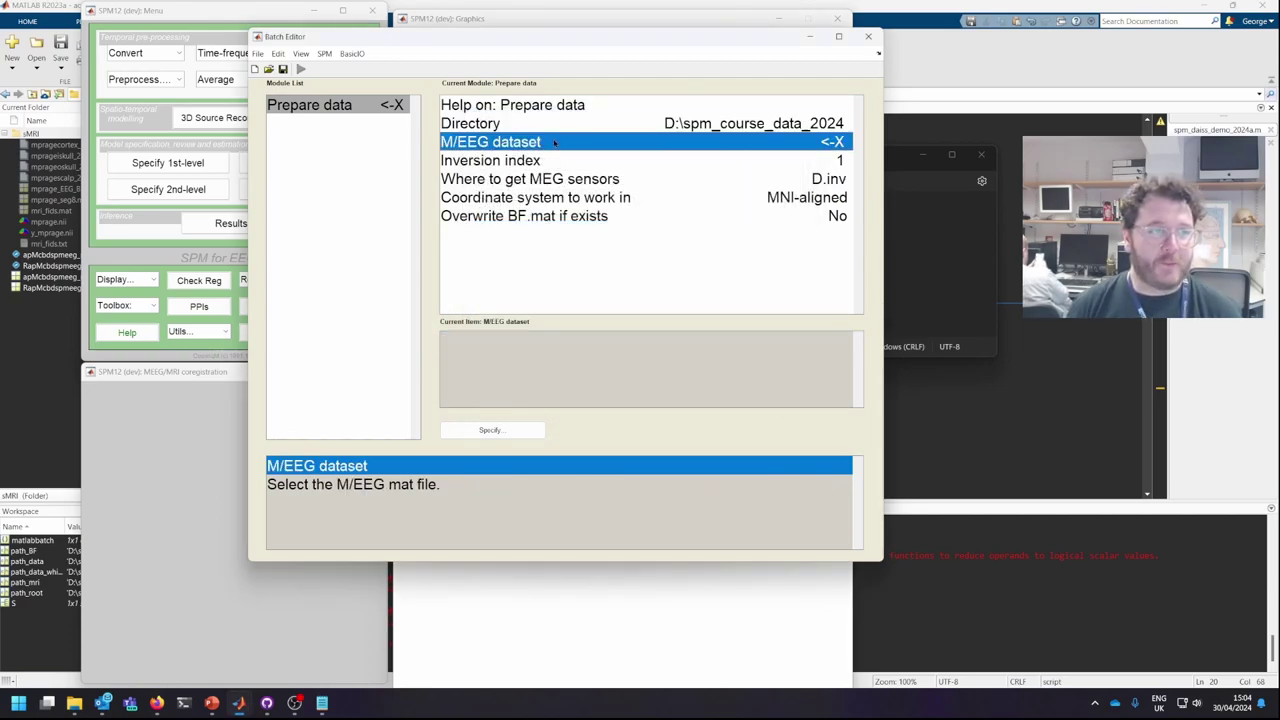
{"action": "double_click", "coordinate": [741, 143]}
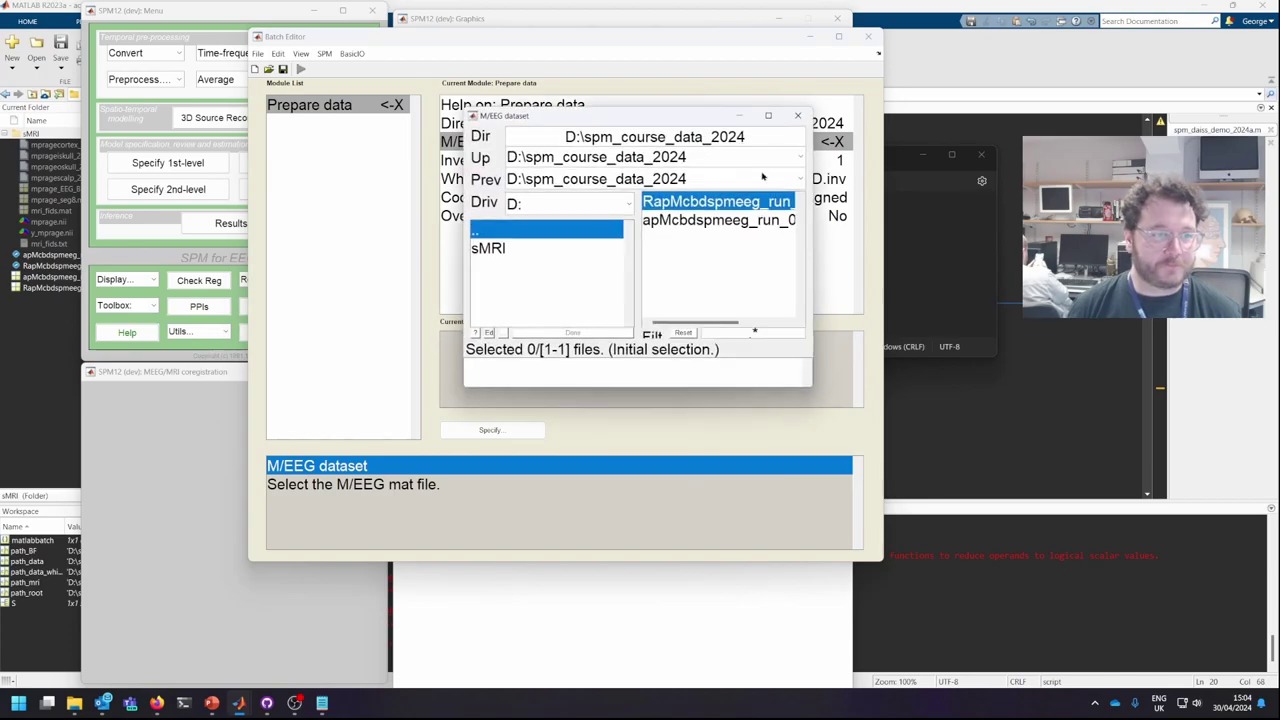
{"action": "left_click", "coordinate": [700, 205]}
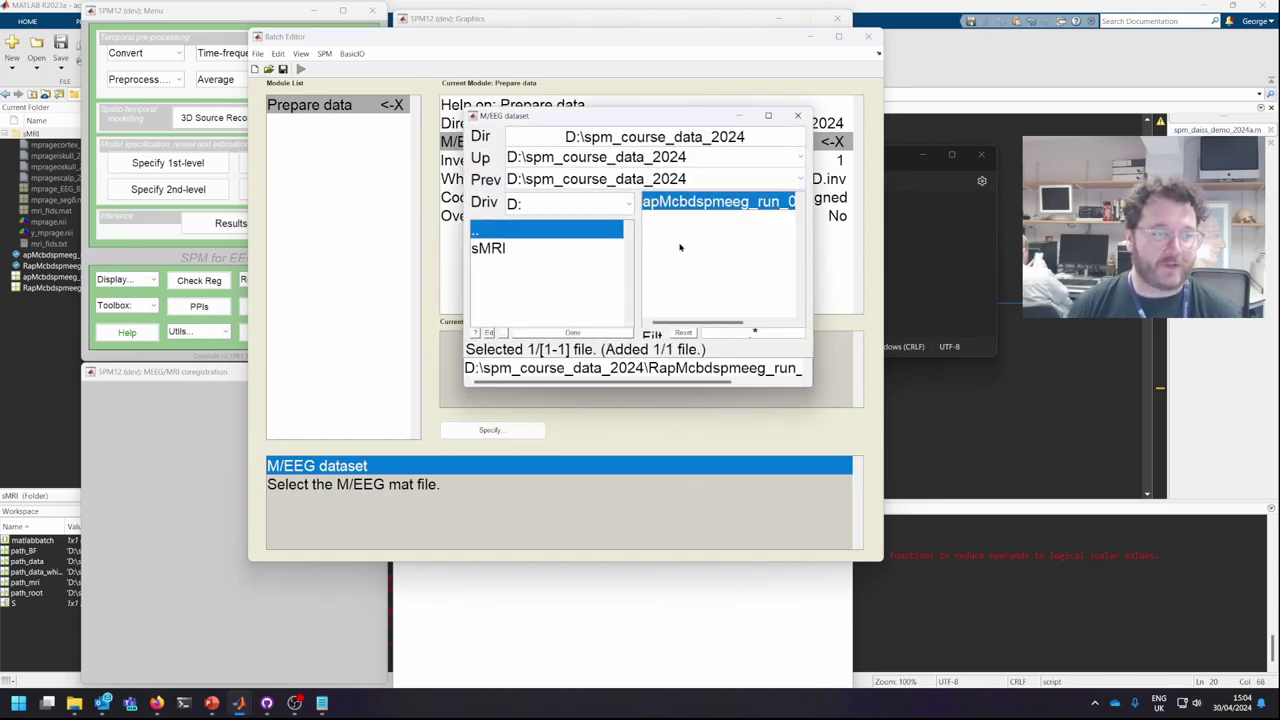
{"action": "left_click", "coordinate": [574, 333]}
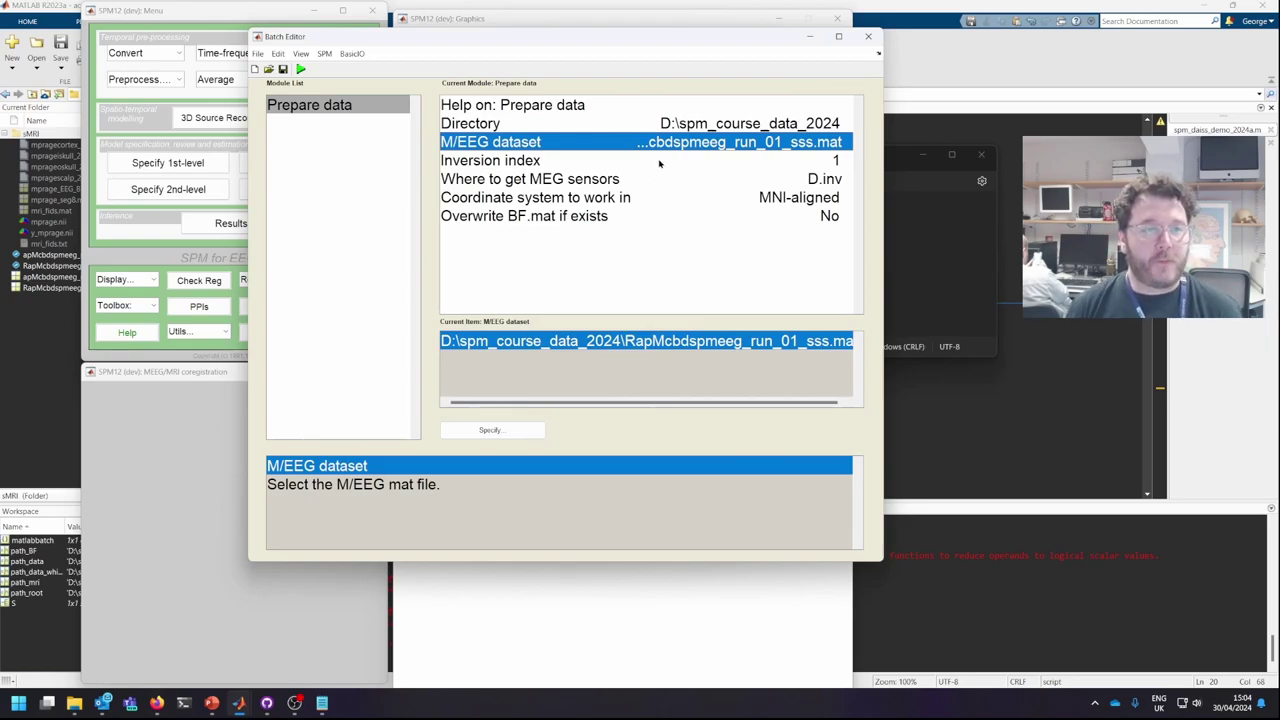
- Set Overwrite BF.mat to Yes and run Prepare data to write BF.mat
{"action": "left_click", "coordinate": [616, 162]}
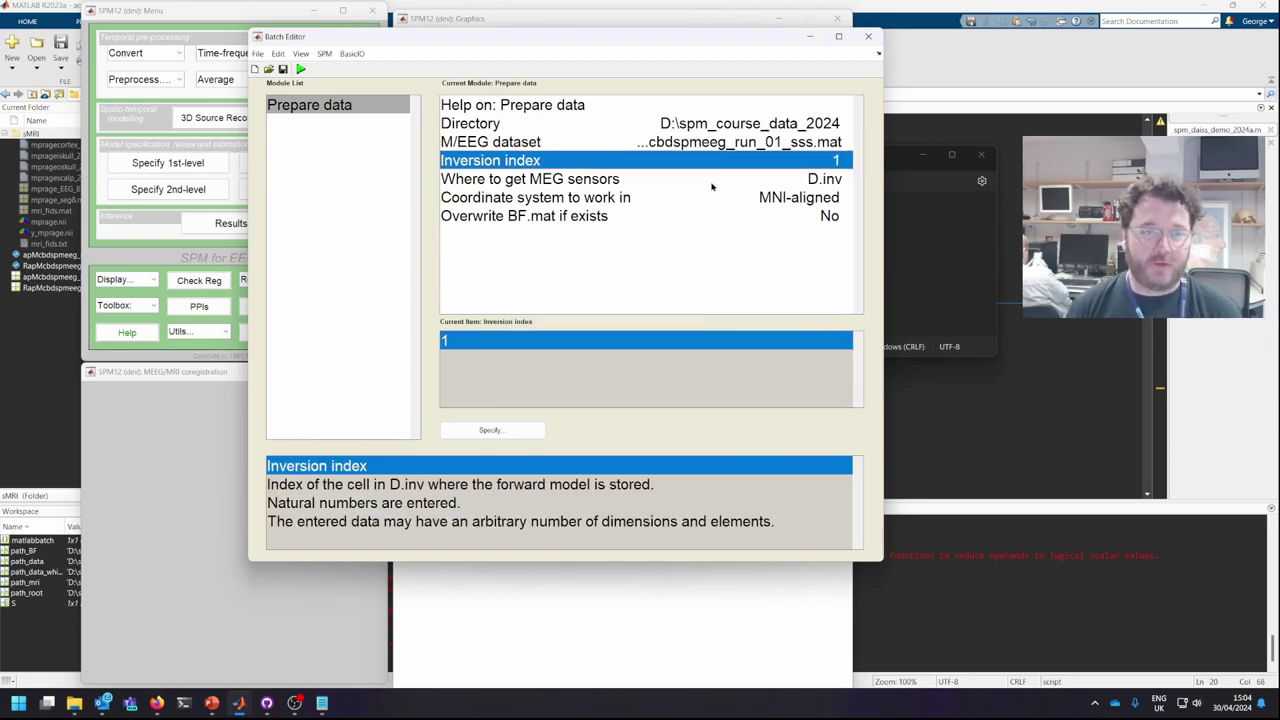
{"action": "left_click", "coordinate": [661, 182]}
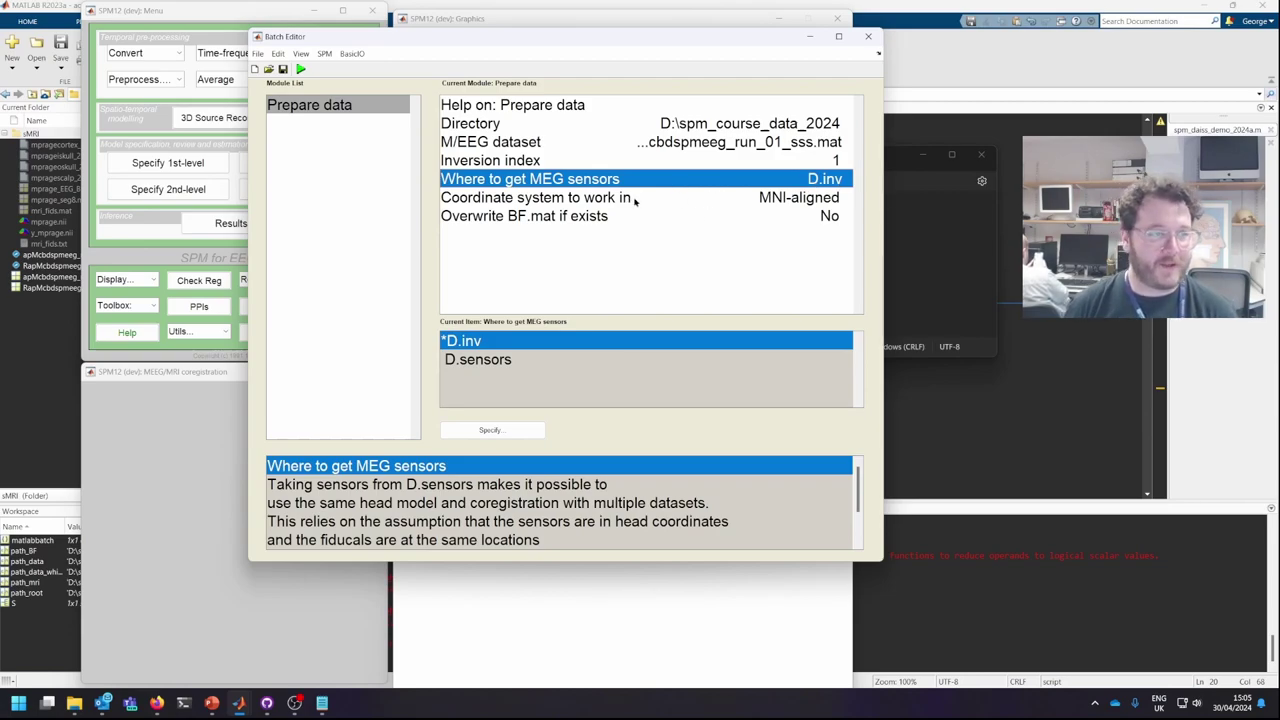
{"action": "left_click", "coordinate": [713, 199]}
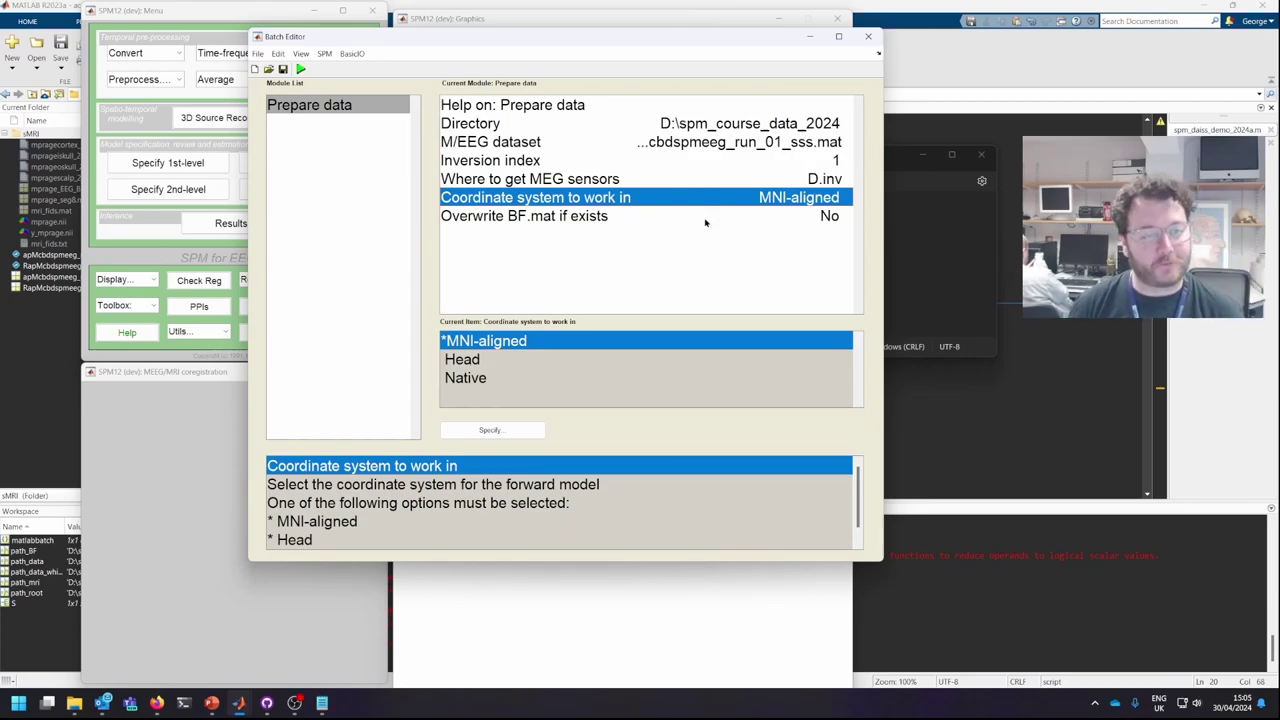
{"action": "left_click", "coordinate": [642, 214]}
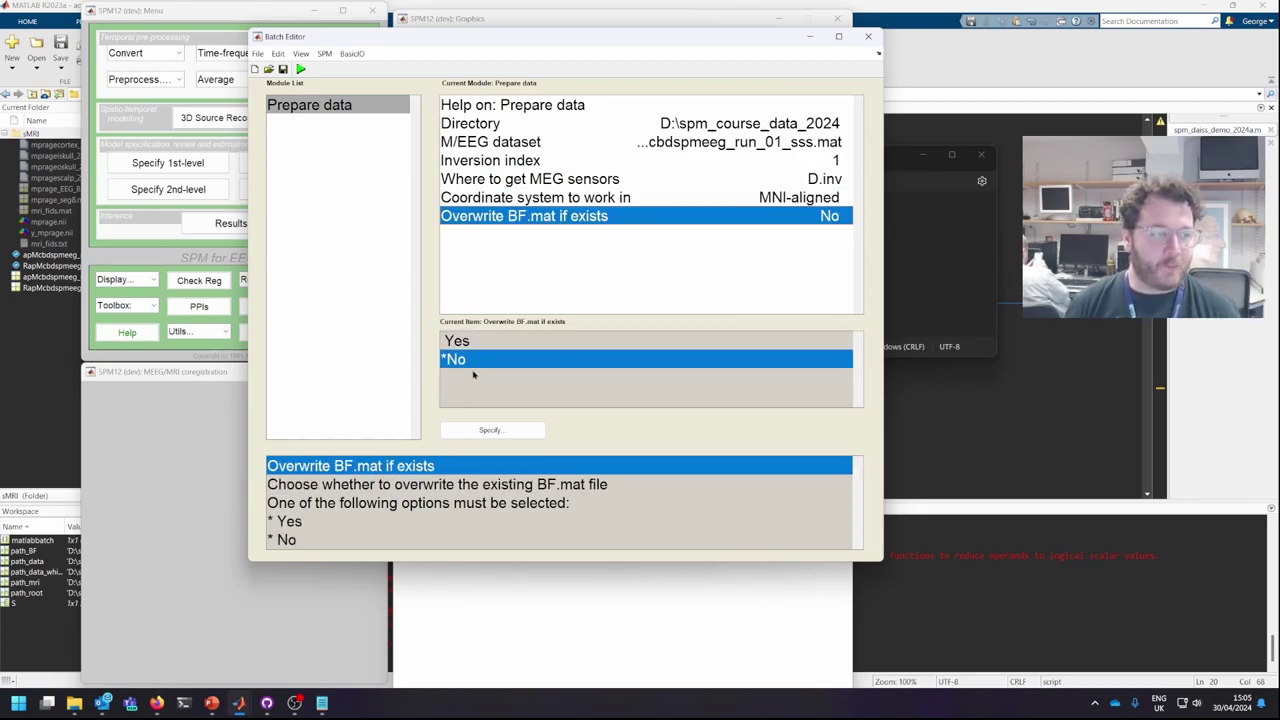
{"action": "left_click", "coordinate": [541, 340]}
{"action": "left_click", "coordinate": [541, 340]}
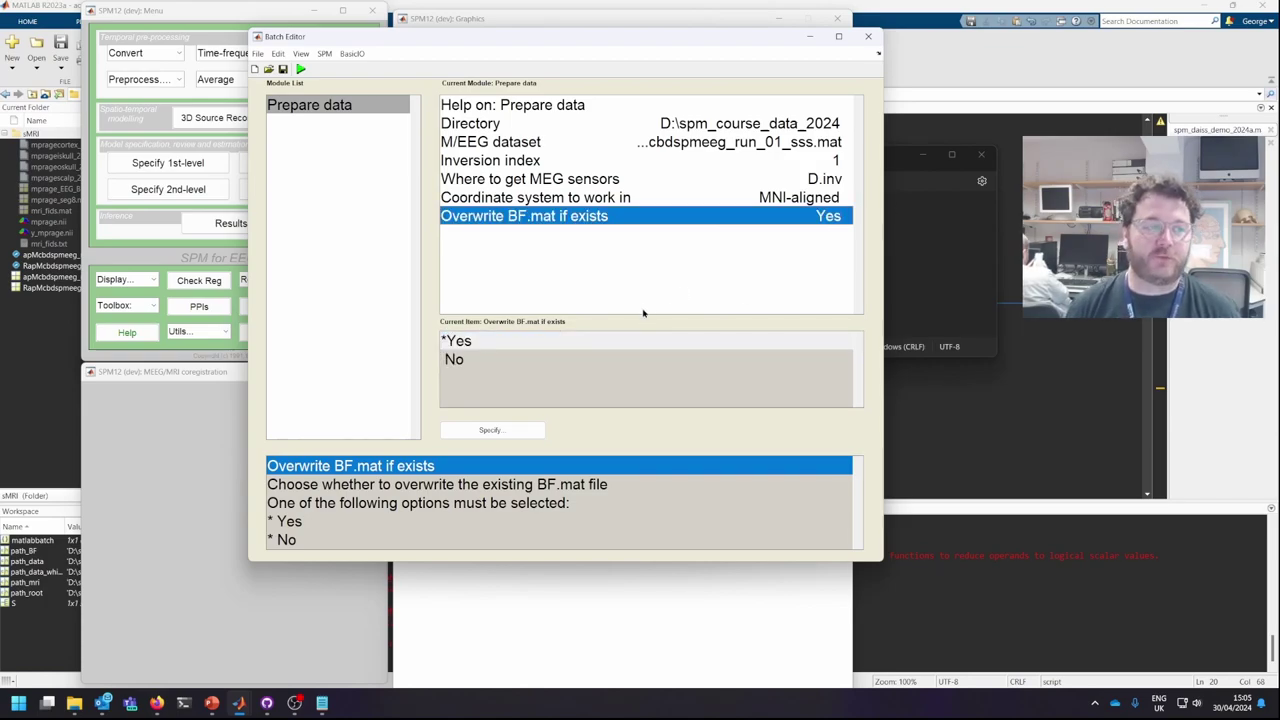
{"action": "left_click", "coordinate": [301, 69]}
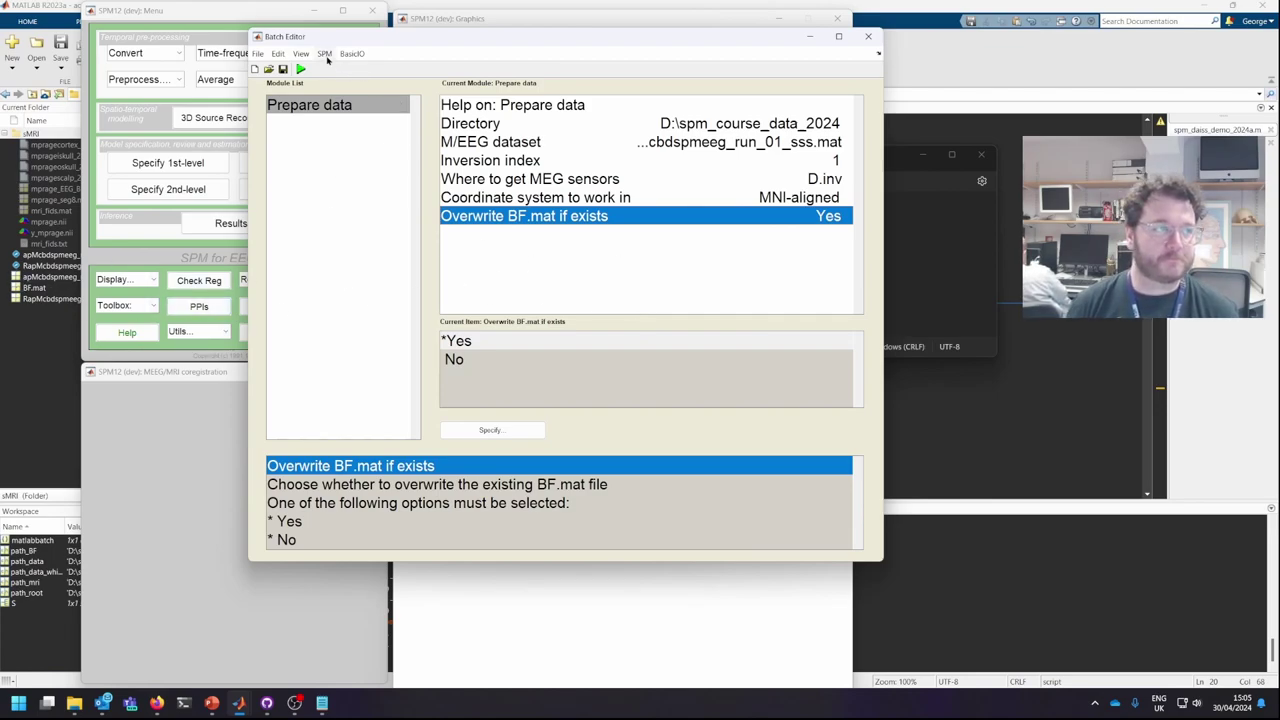
- Delete the Prepare data module and add a DAiSS Define sources module
{"action": "right_click", "coordinate": [314, 105]}
{"action": "left_click", "coordinate": [340, 123]}
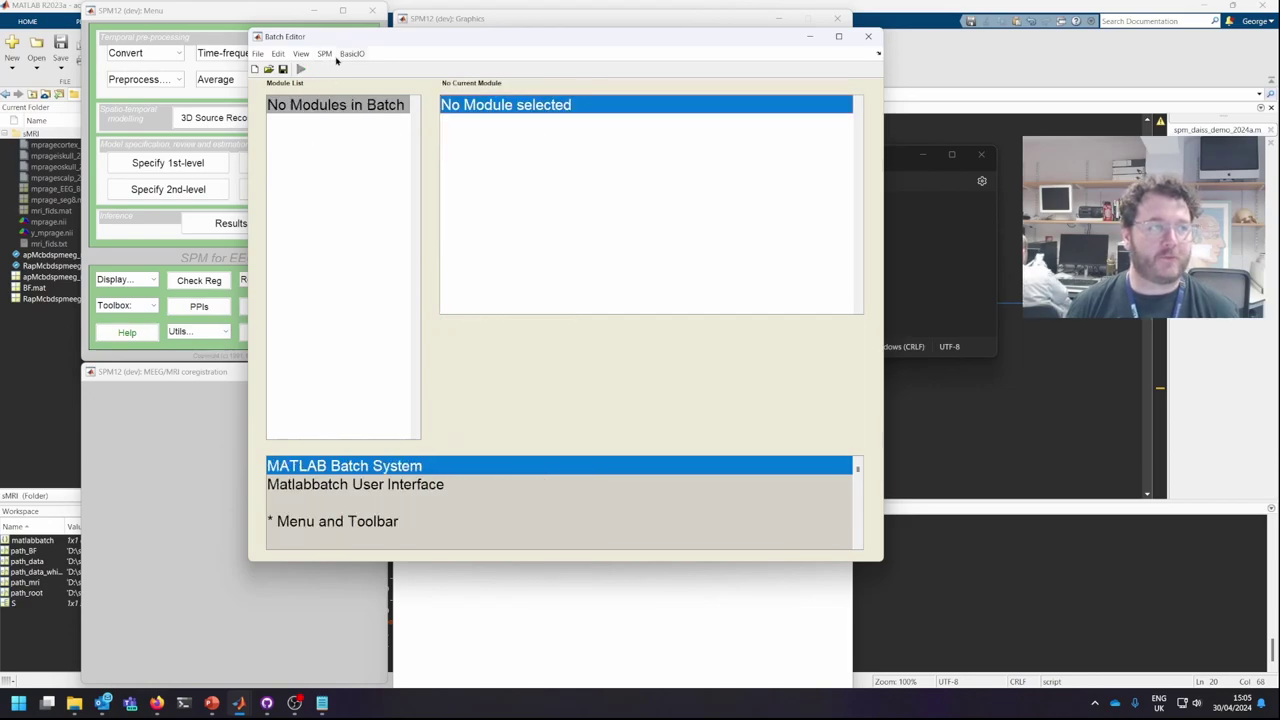
{"action": "left_click", "coordinate": [324, 53]}
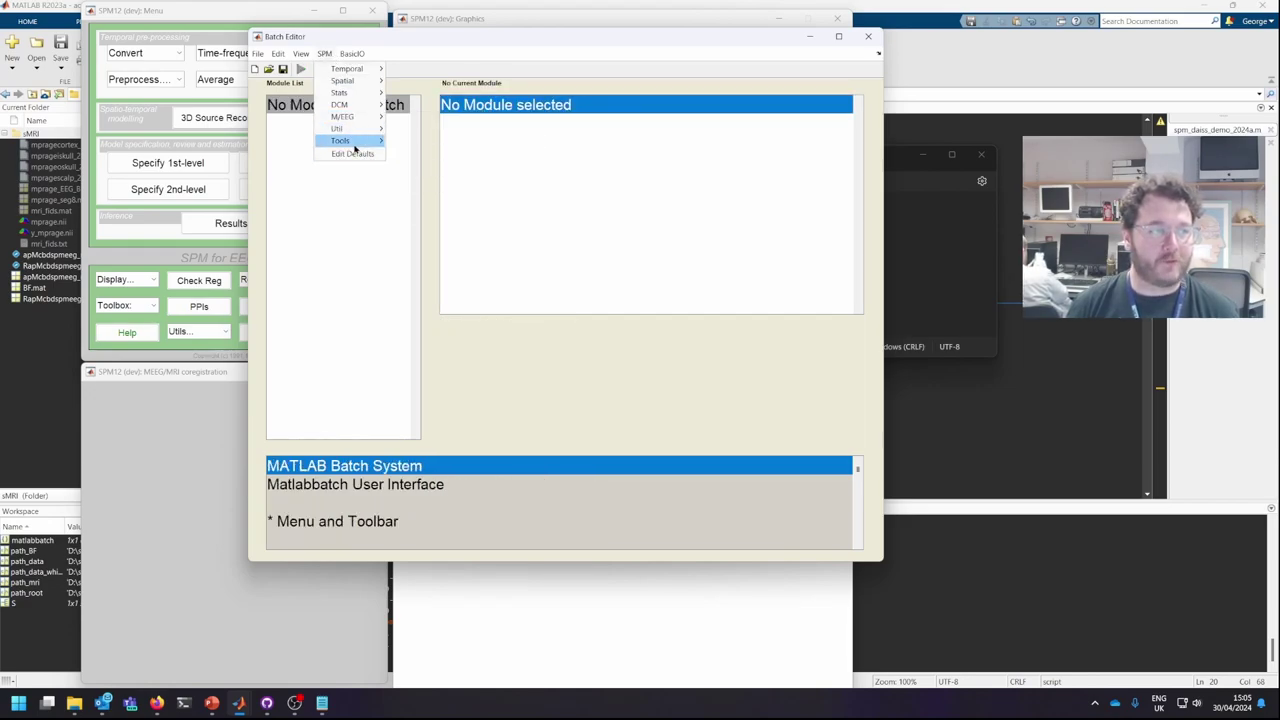
{"action": "mouse_move", "coordinate": [355, 141]}
{"action": "mouse_move", "coordinate": [460, 153]}
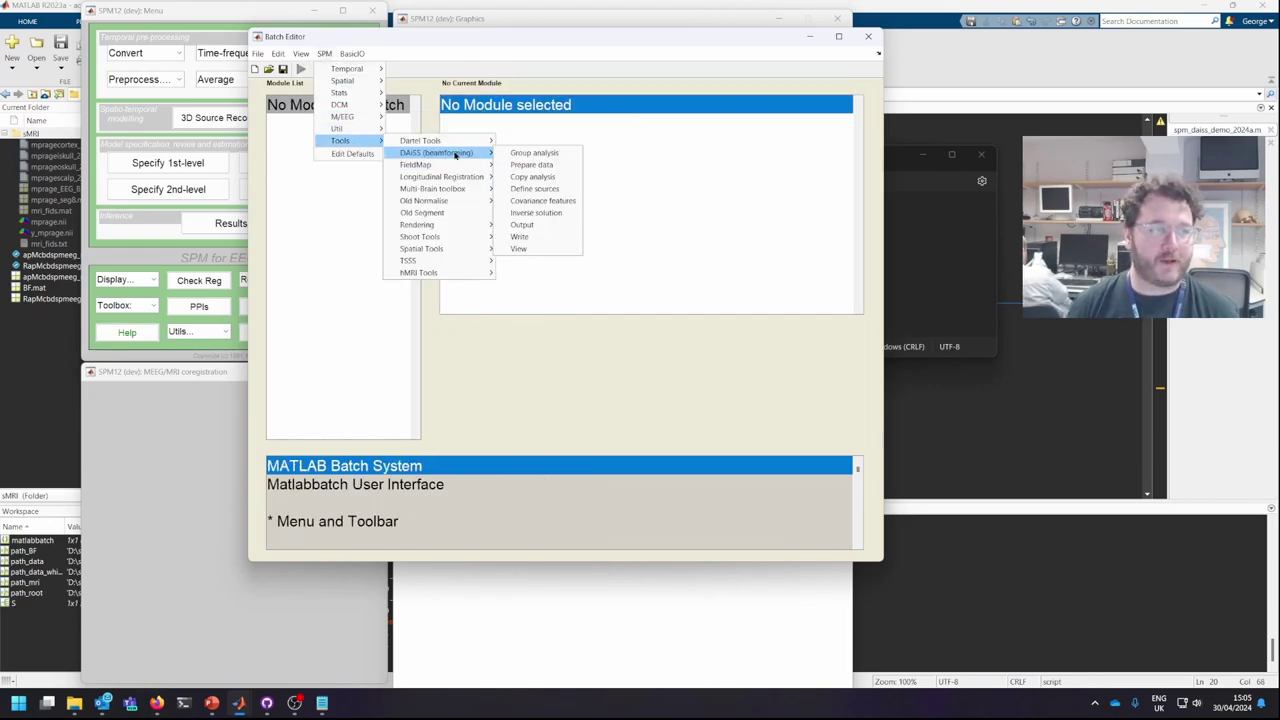
{"action": "left_click", "coordinate": [566, 189]}
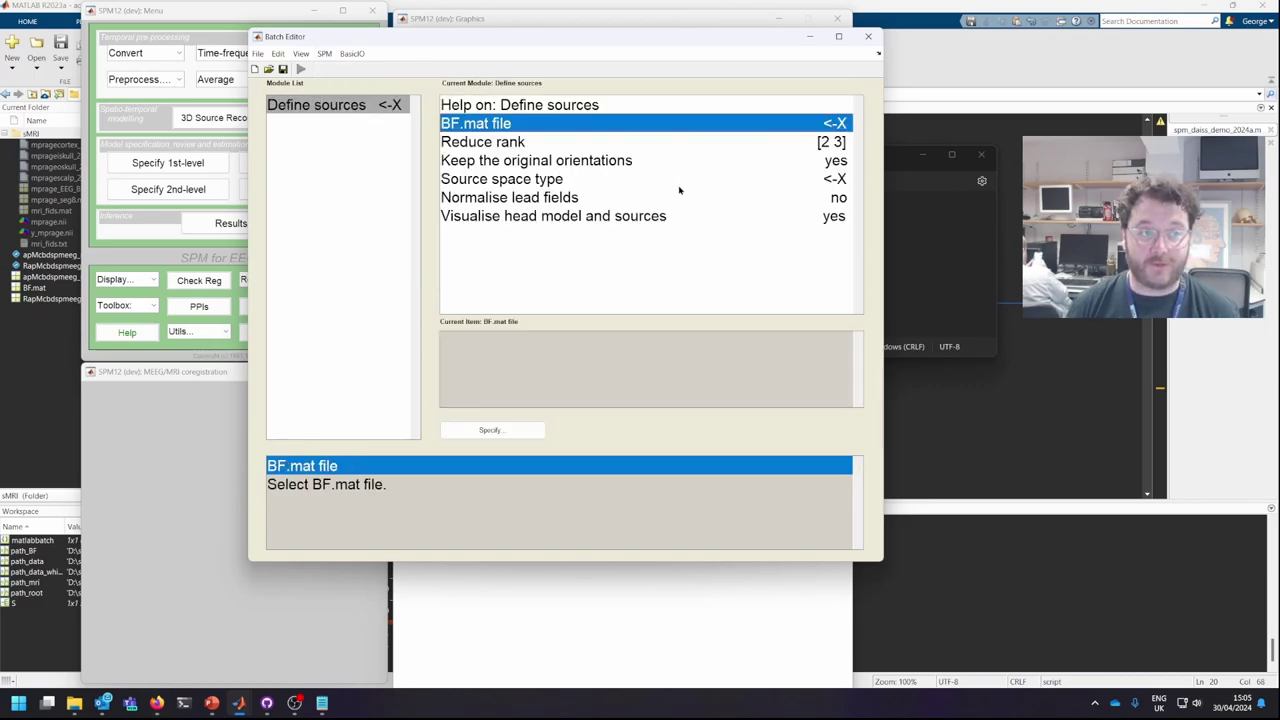
- Select the course BF.mat as the BF.mat file and review Reduce rank [2 3]
{"action": "double_click", "coordinate": [787, 123]}
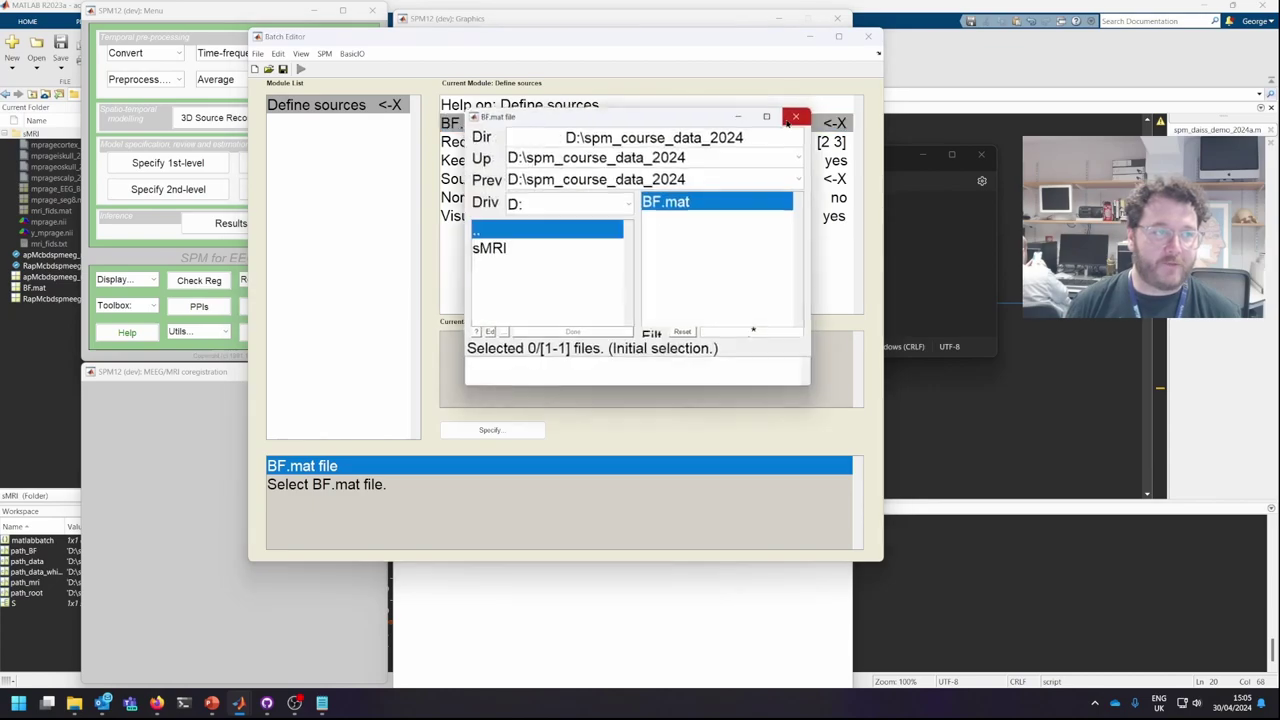
{"action": "left_click", "coordinate": [680, 202]}
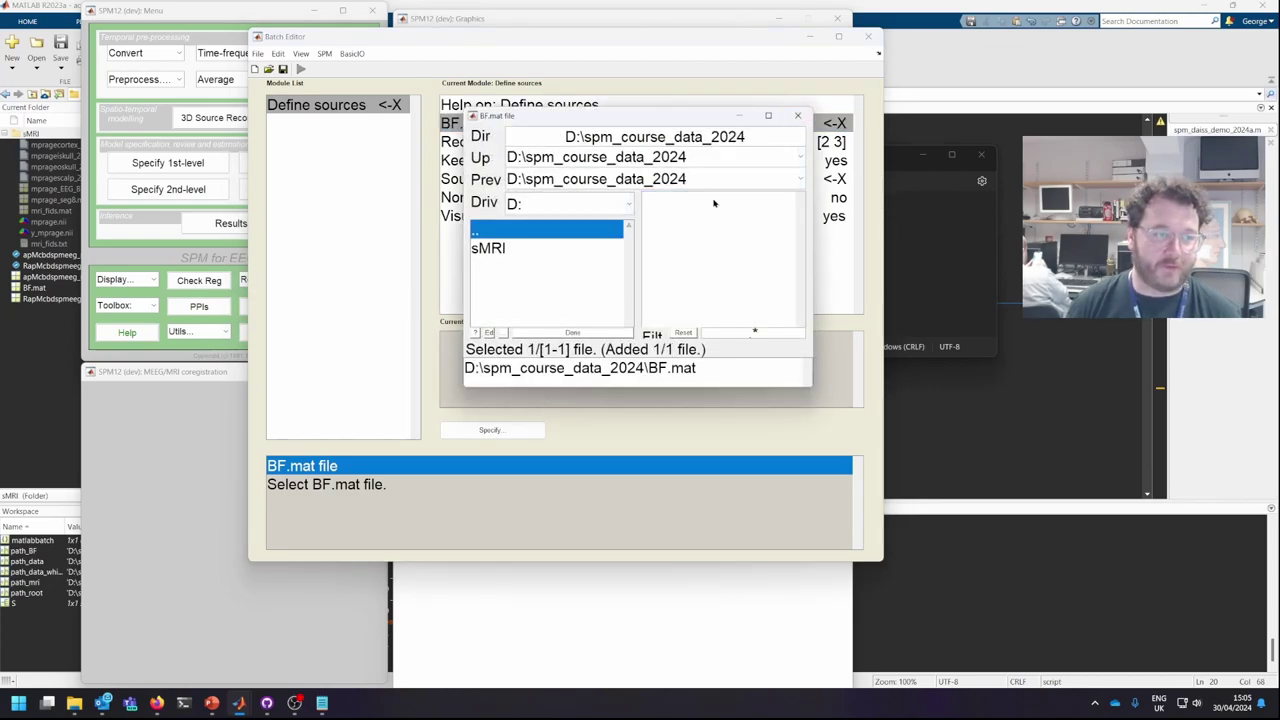
{"action": "left_click", "coordinate": [563, 331]}
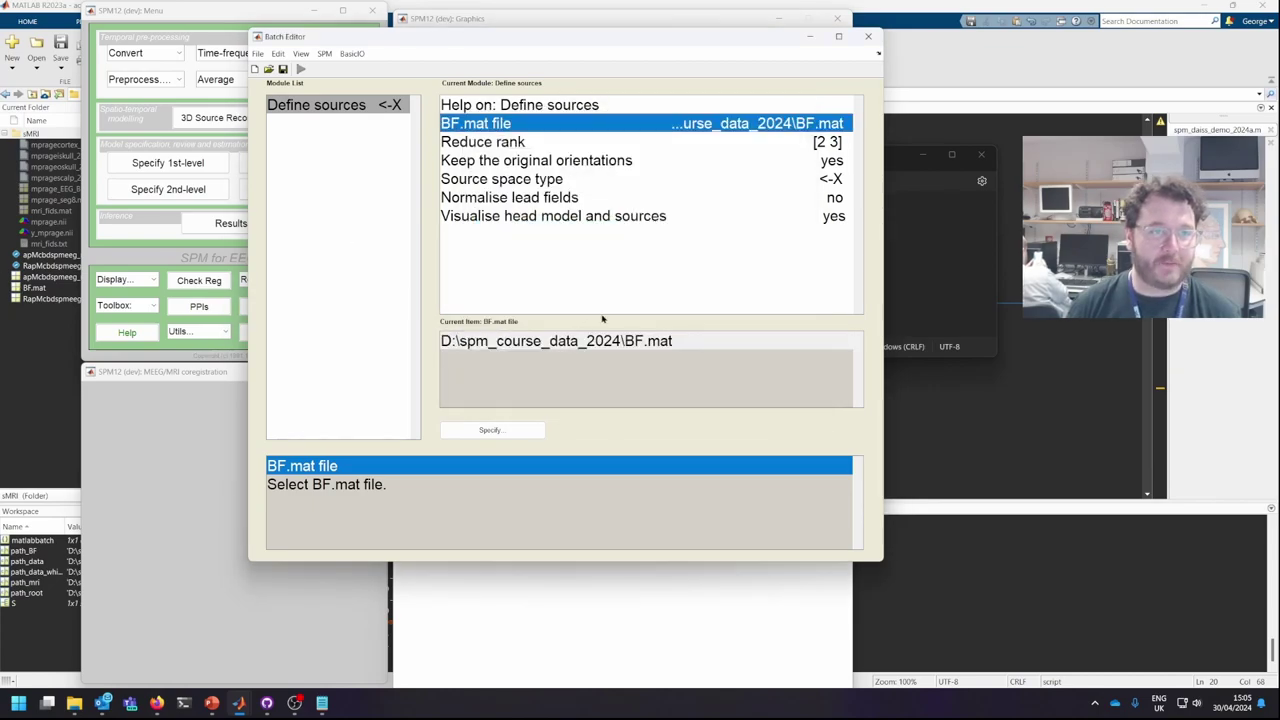
{"action": "left_click", "coordinate": [476, 142]}
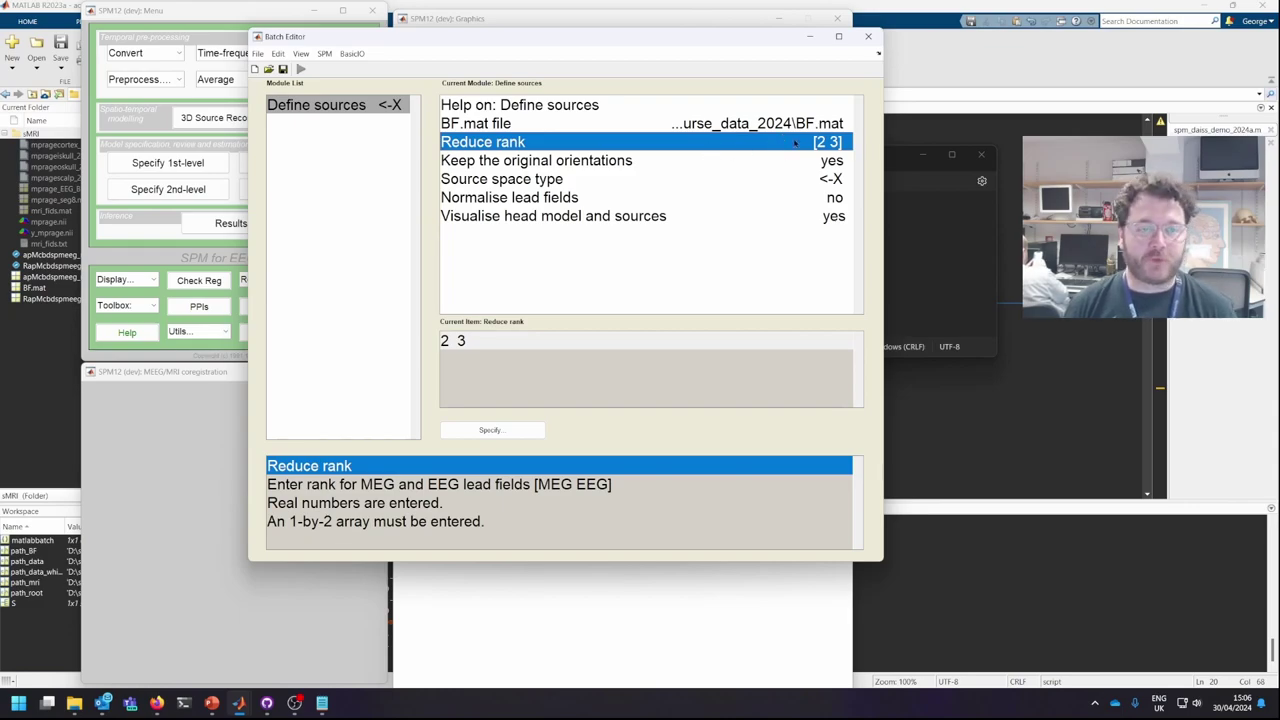
- Choose a Grid source space with 5 mm resolution for Define sources
{"action": "left_click", "coordinate": [721, 164]}
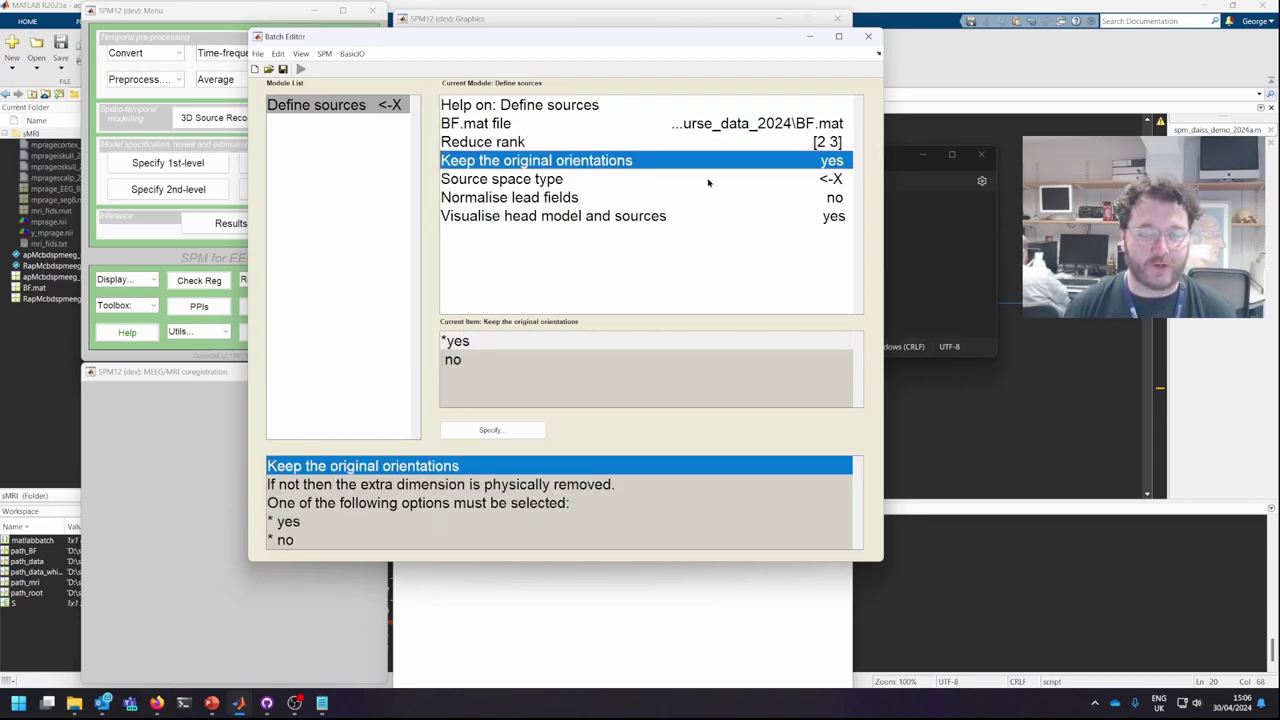
{"action": "left_click", "coordinate": [709, 181]}
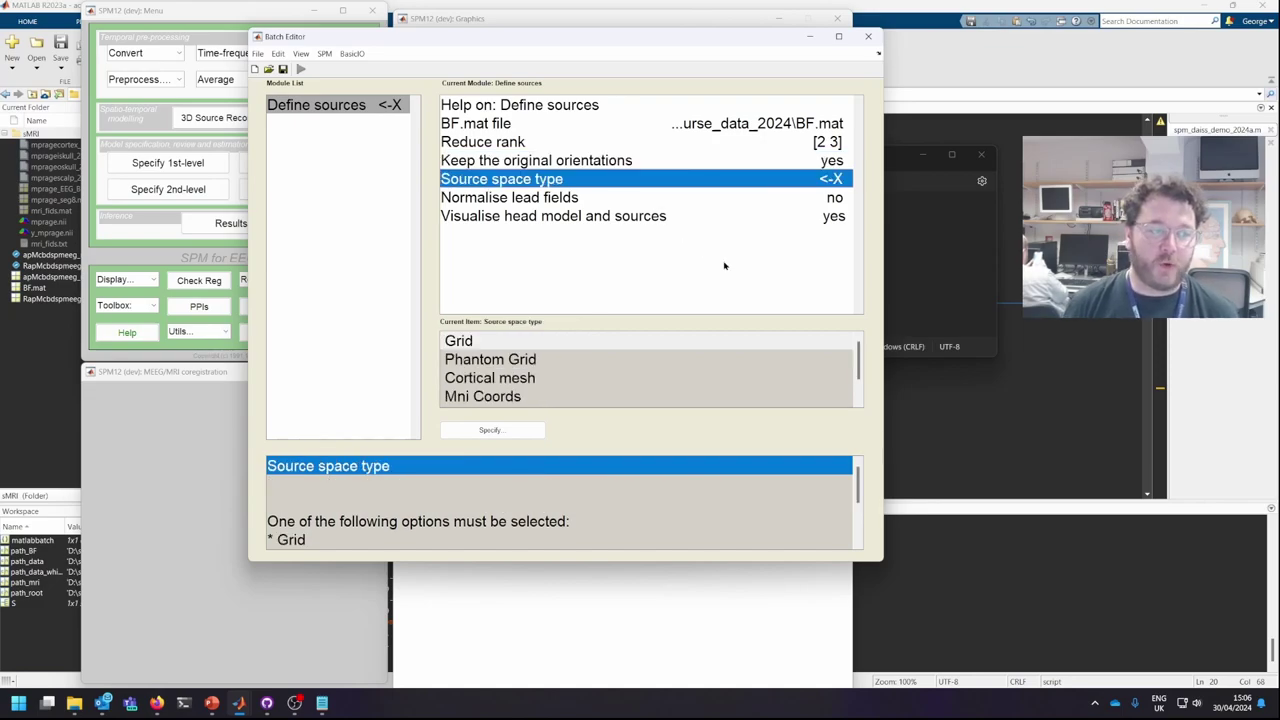
{"action": "double_click", "coordinate": [475, 340]}
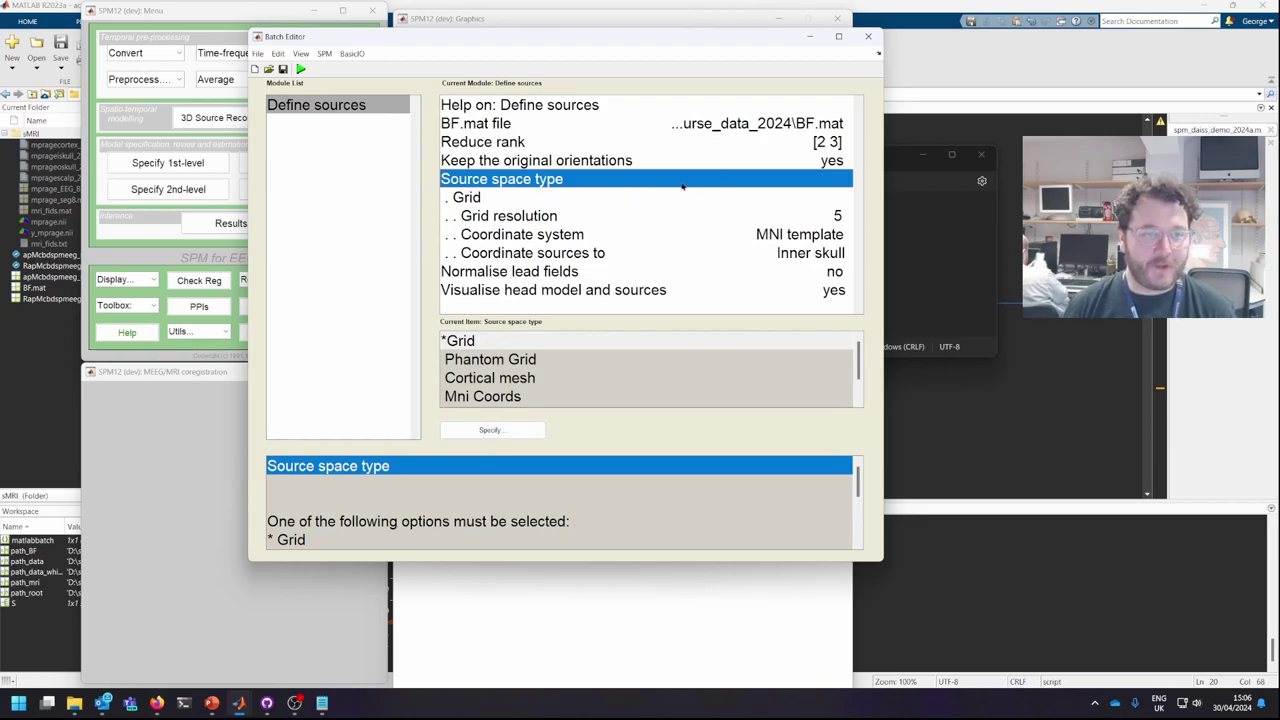
{"action": "left_click", "coordinate": [560, 218]}
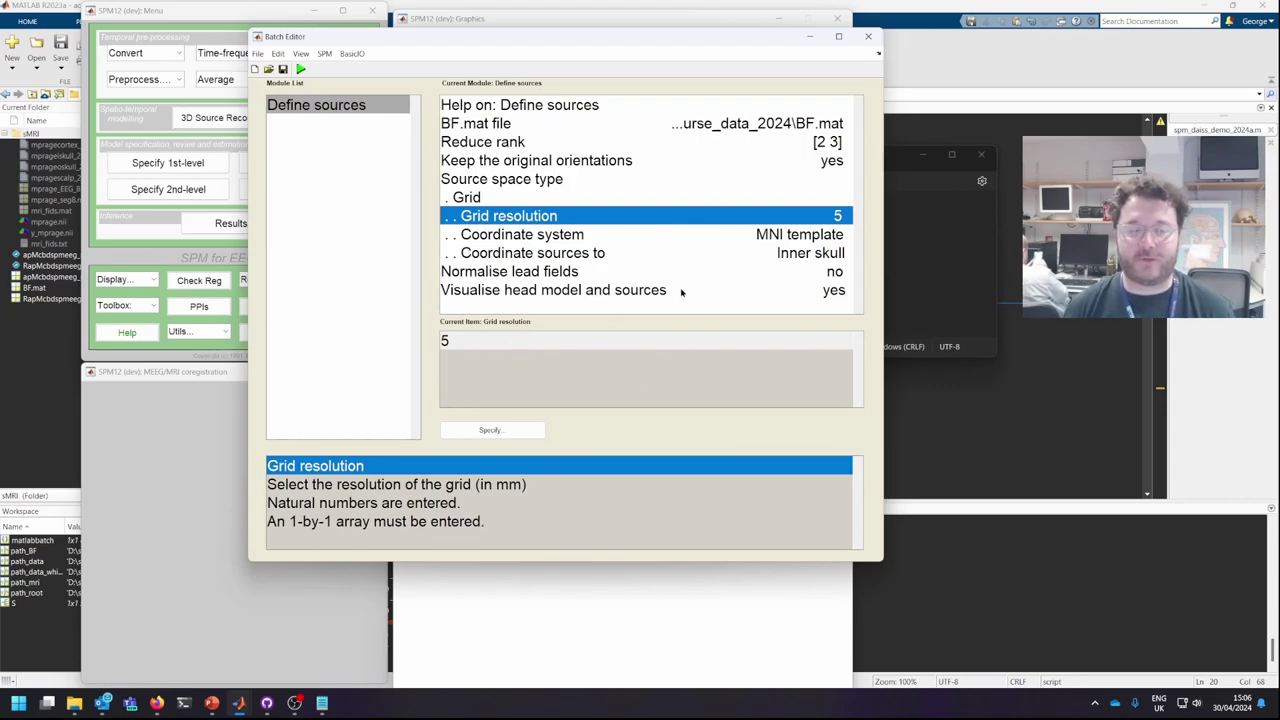
{"action": "left_click", "coordinate": [517, 429]}
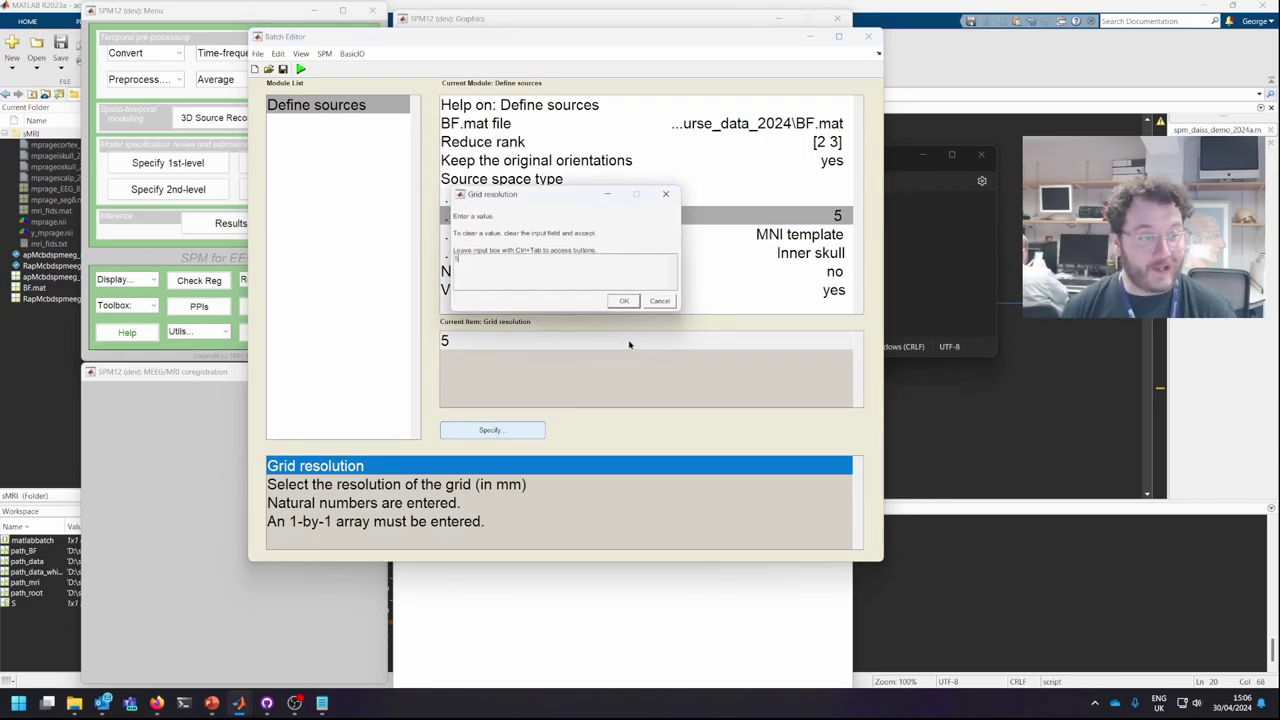
{"action": "left_click", "coordinate": [620, 302]}
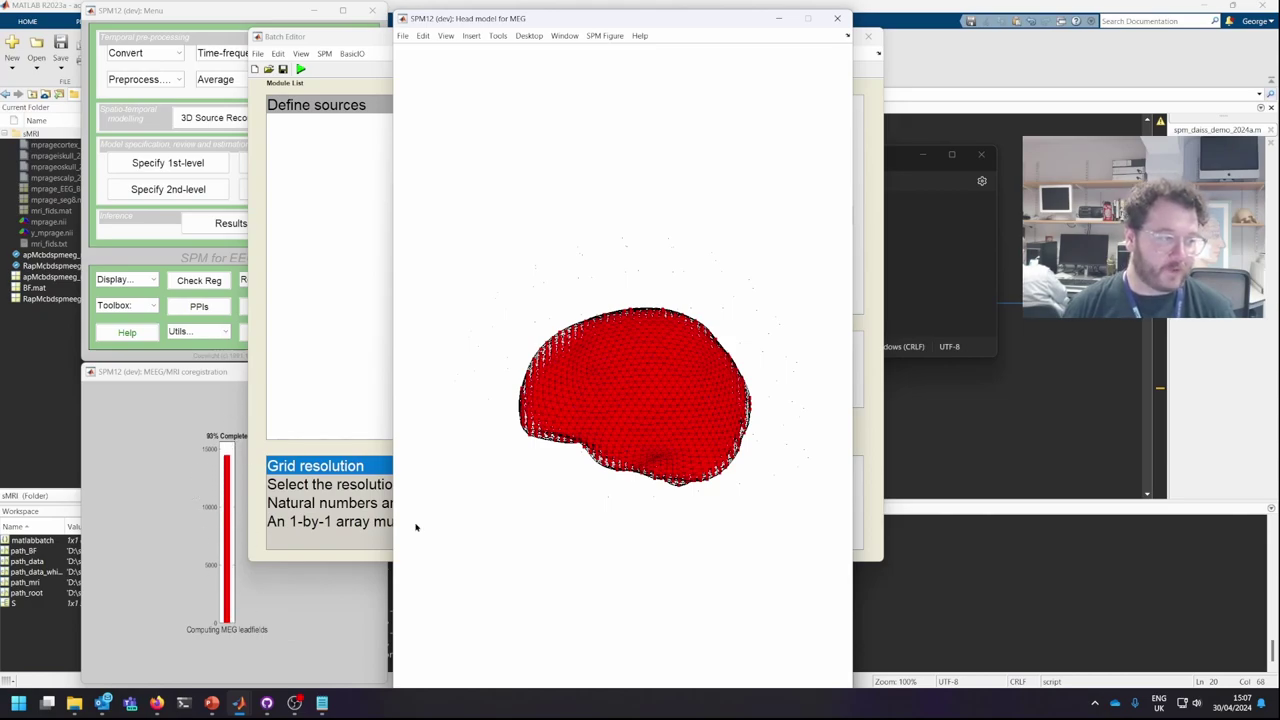
- Once Define sources has finished, delete its module, leaving the batch empty
{"action": "left_click", "coordinate": [266, 226]}
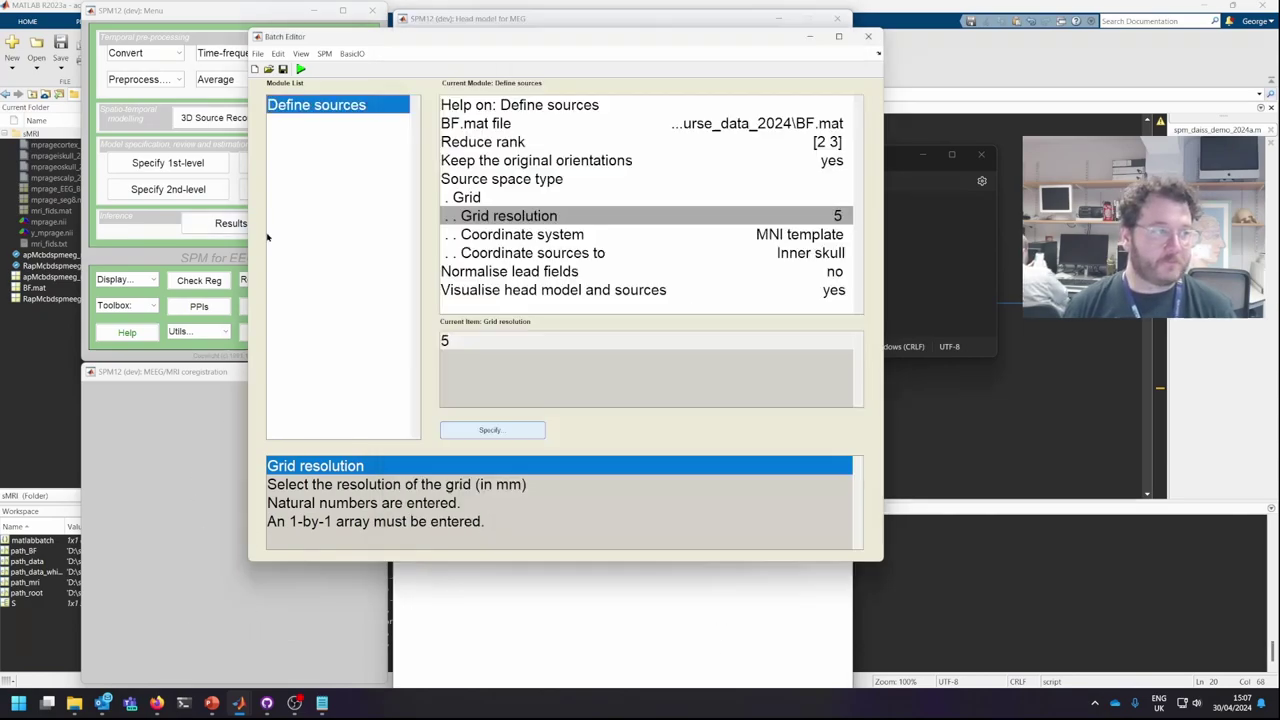
{"action": "right_click", "coordinate": [367, 109]}
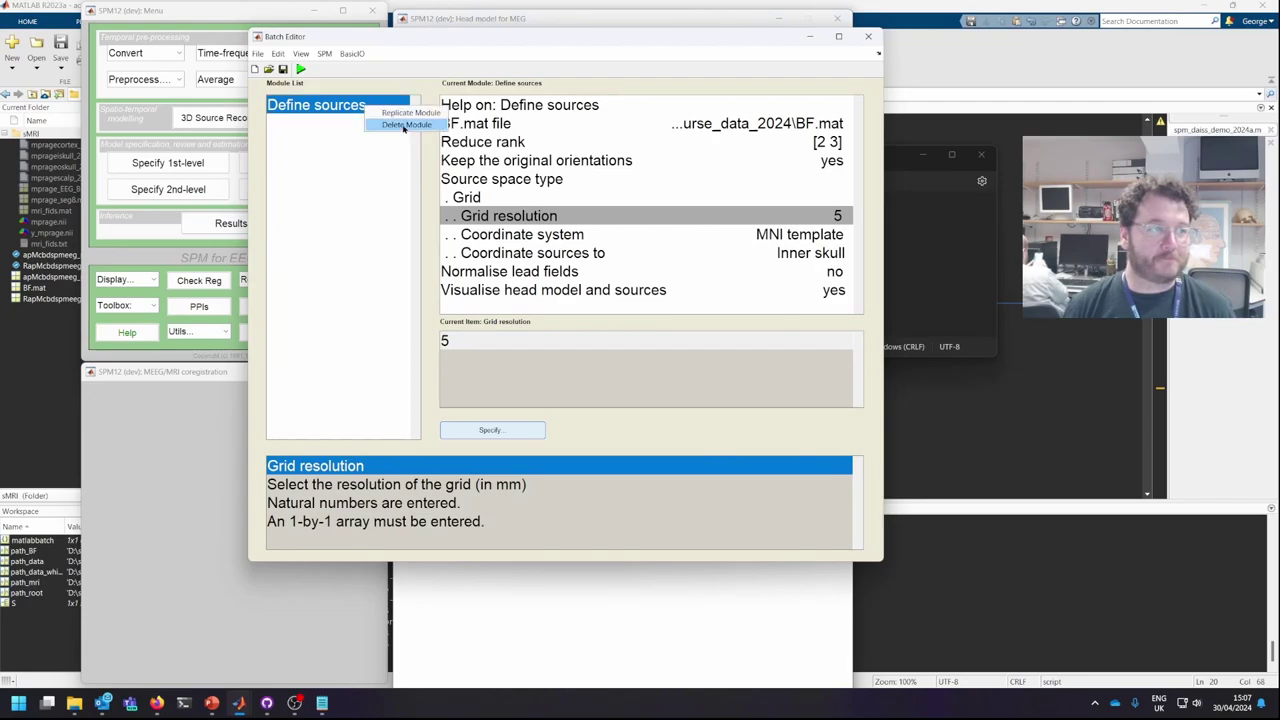
{"action": "left_click", "coordinate": [404, 125]}
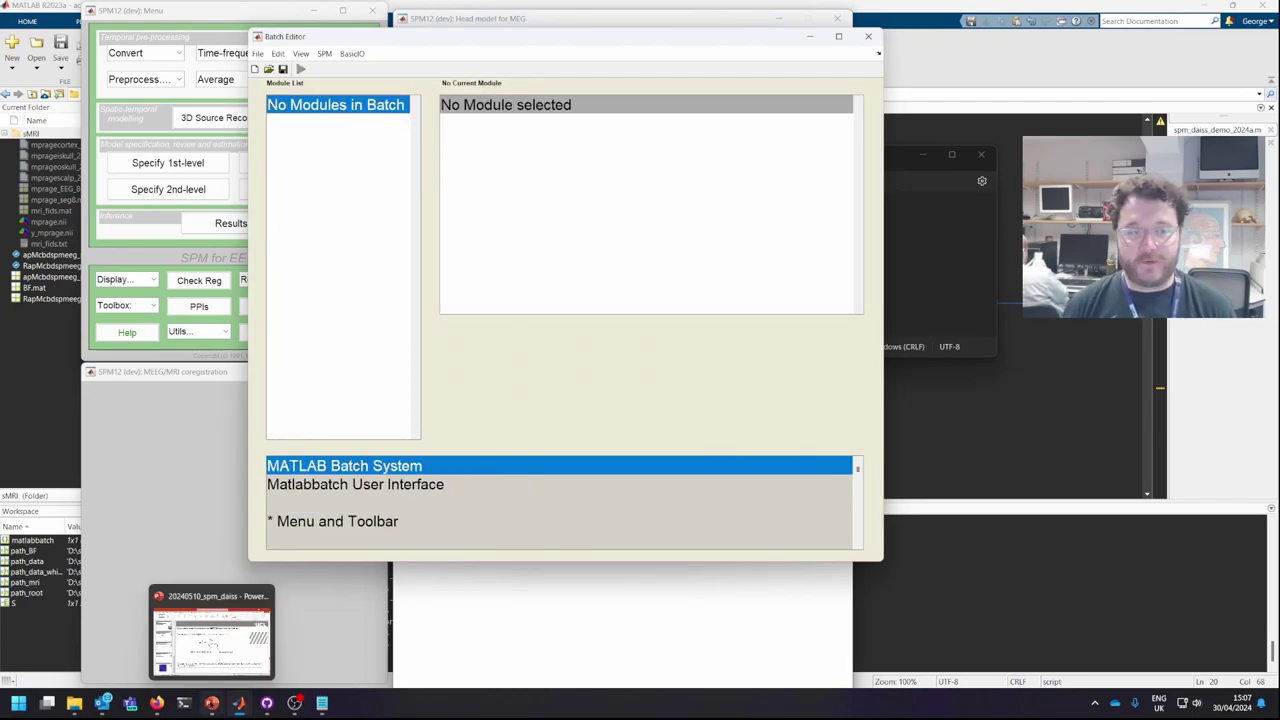
- Highlight the lead field l and inverse covariance C⁻¹ terms in the slide 13 weights equation
{"action": "left_click", "coordinate": [211, 703]}
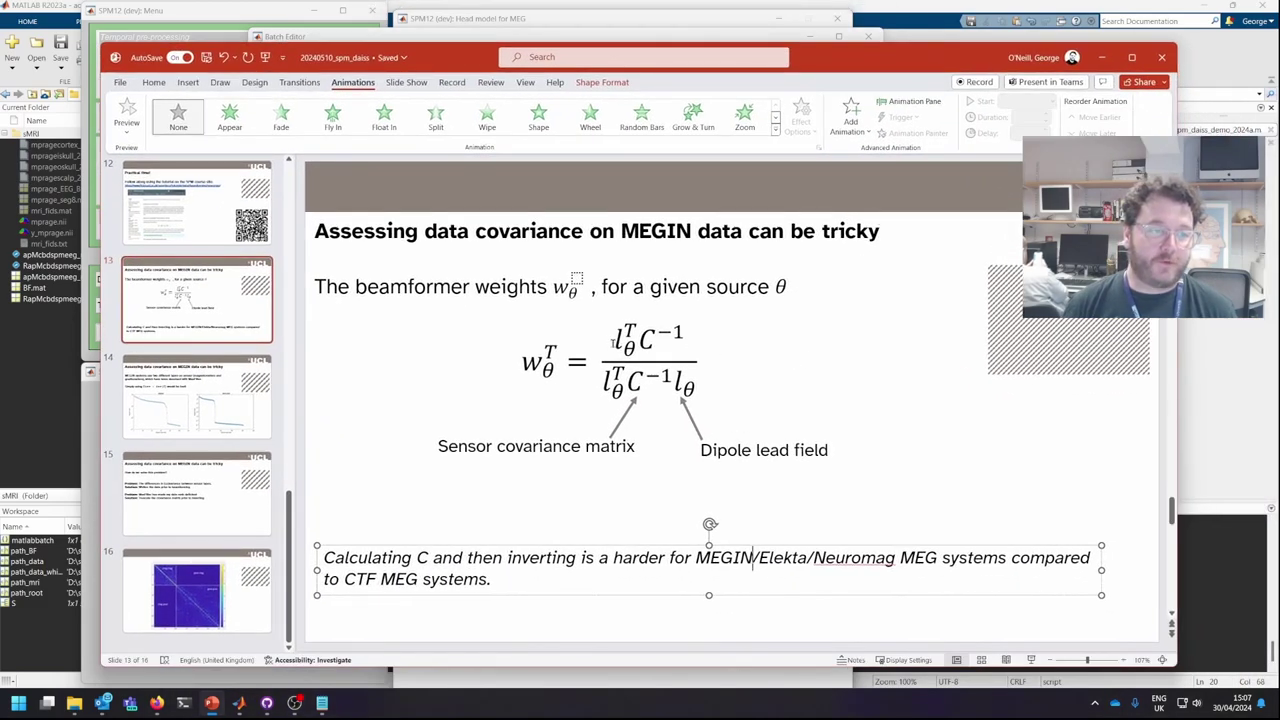
{"action": "double_click", "coordinate": [612, 341]}
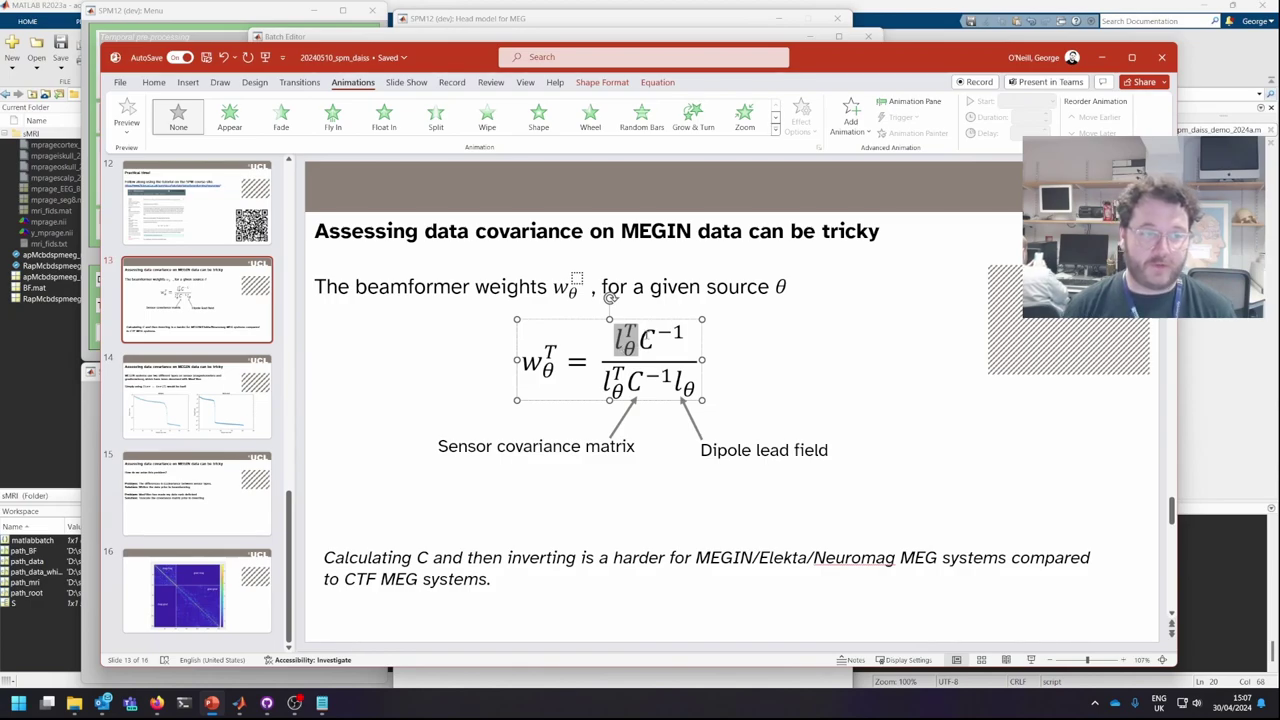
{"action": "double_click", "coordinate": [660, 338]}
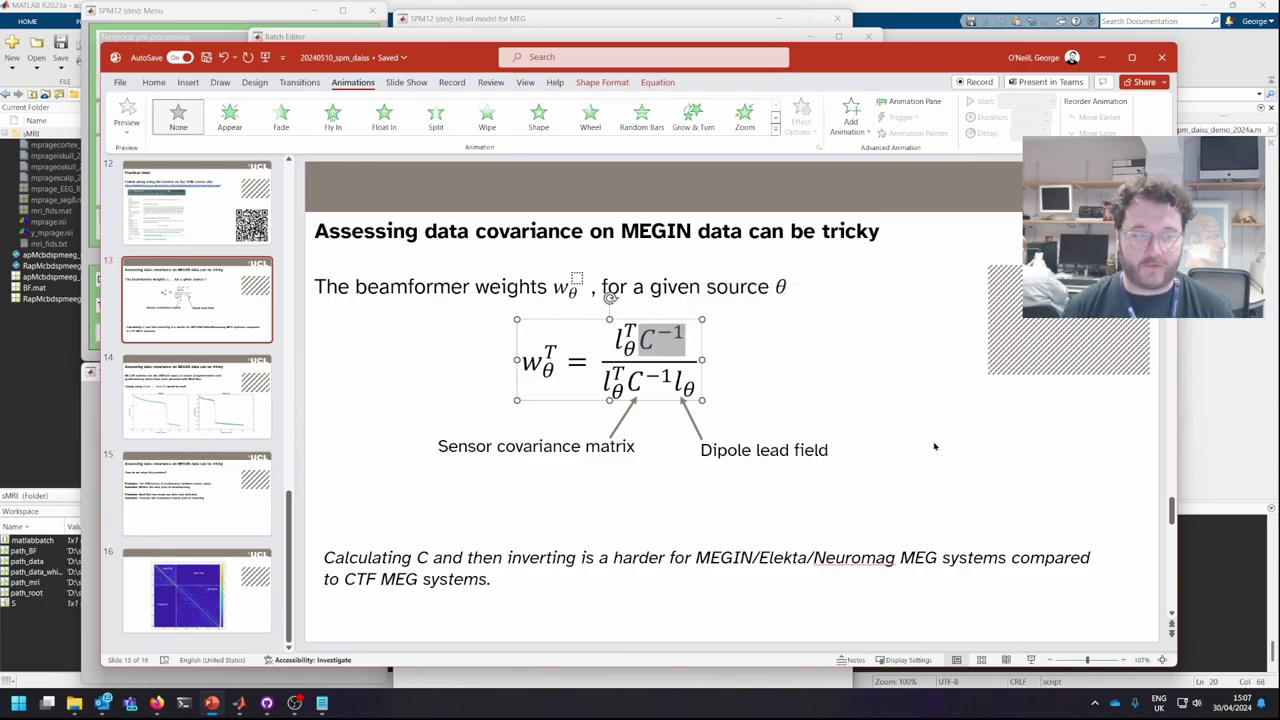
{"action": "left_click", "coordinate": [1098, 57]}
- Add a DAiSS Covariance features module to the batch
{"action": "left_click", "coordinate": [324, 53]}
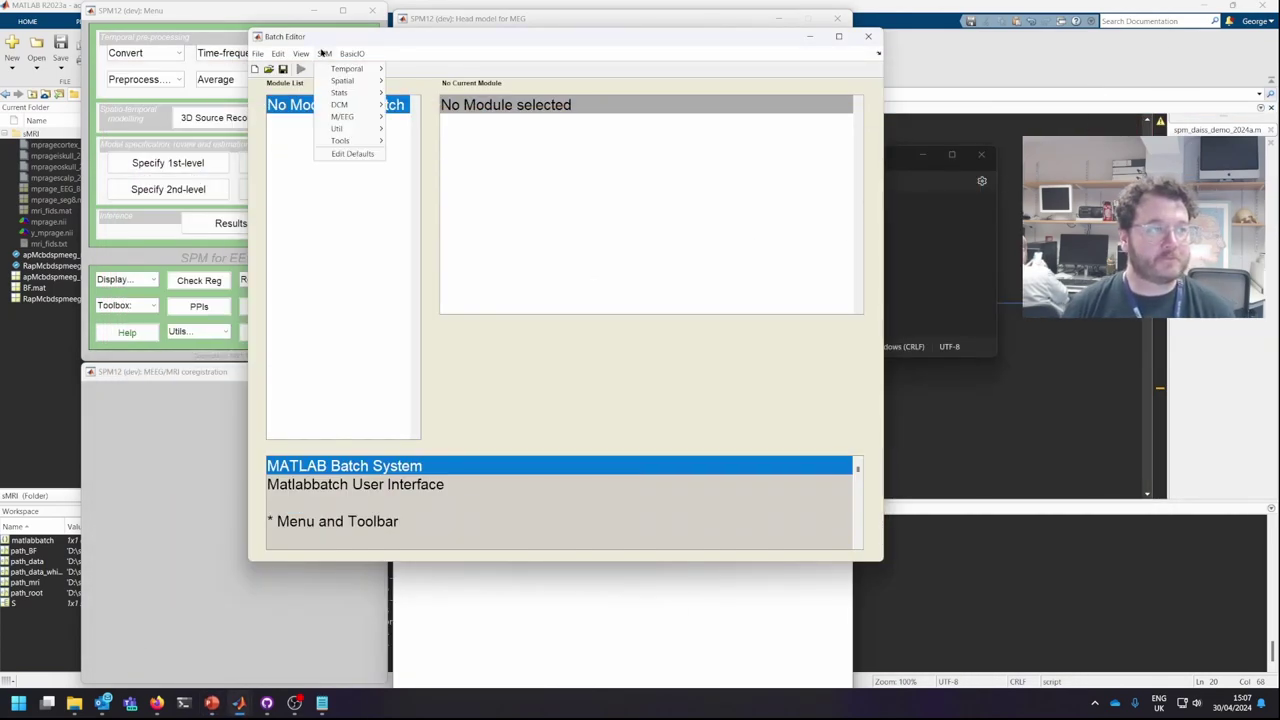
{"action": "mouse_move", "coordinate": [368, 130]}
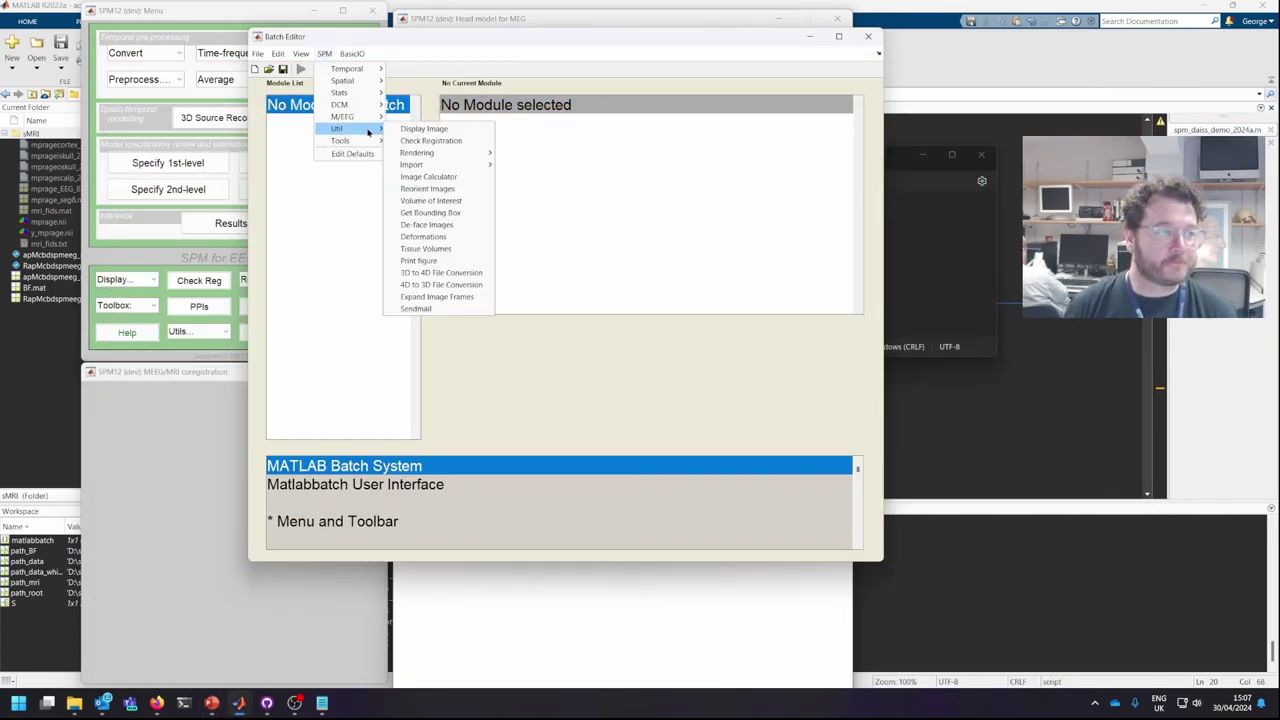
{"action": "mouse_move", "coordinate": [440, 153]}
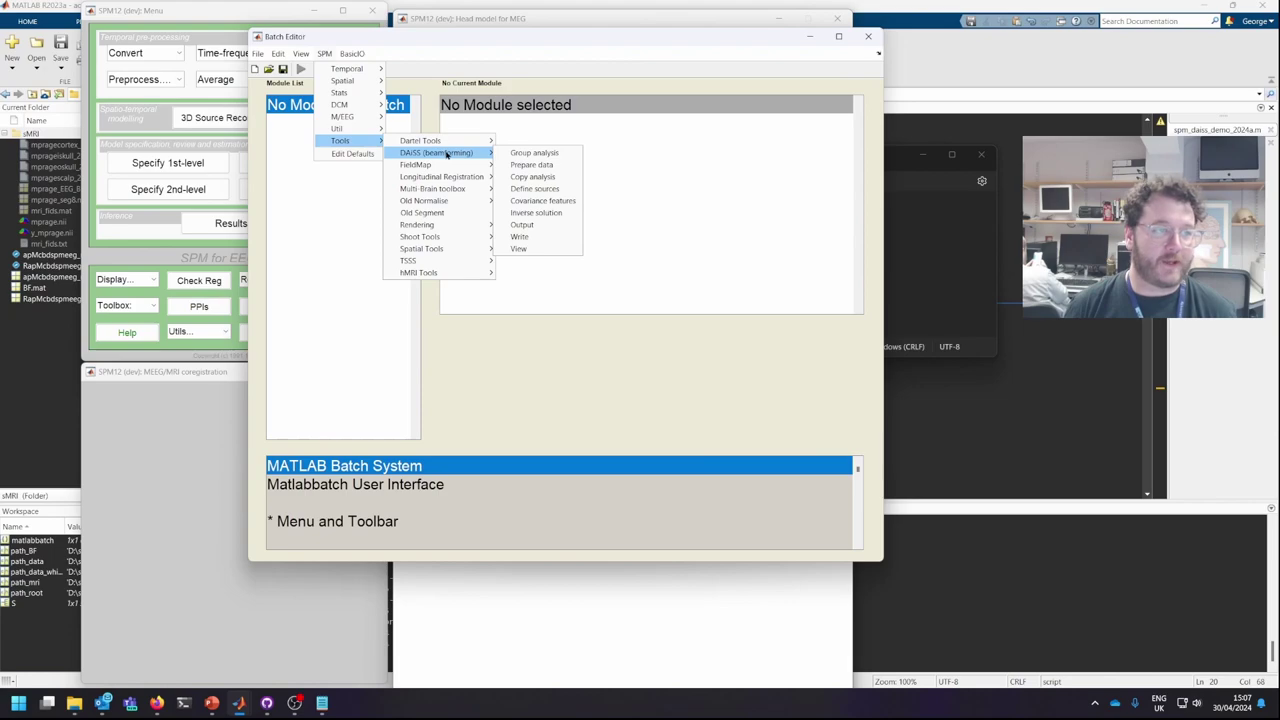
{"action": "left_click", "coordinate": [557, 204]}
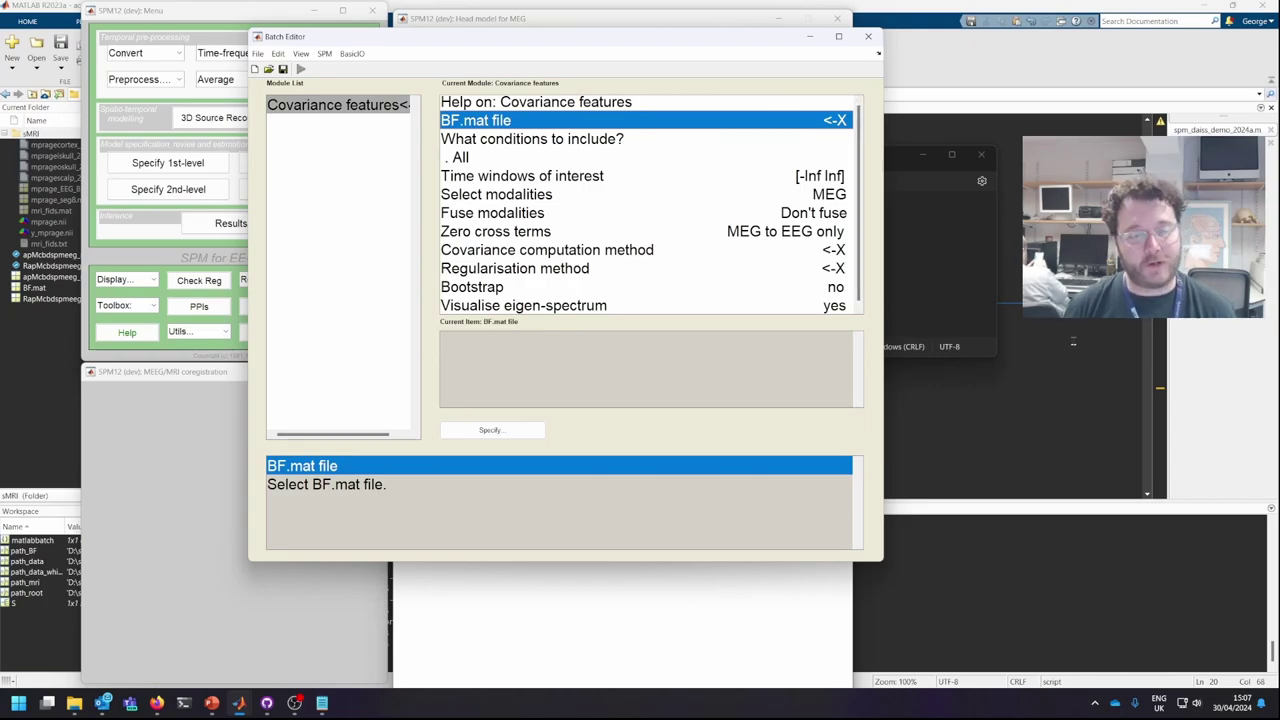
- Review its conditions, time windows, MEG+MEGPLANAR modalities, Fuse MEG only and zero cross terms settings
{"action": "left_click", "coordinate": [1054, 350]}
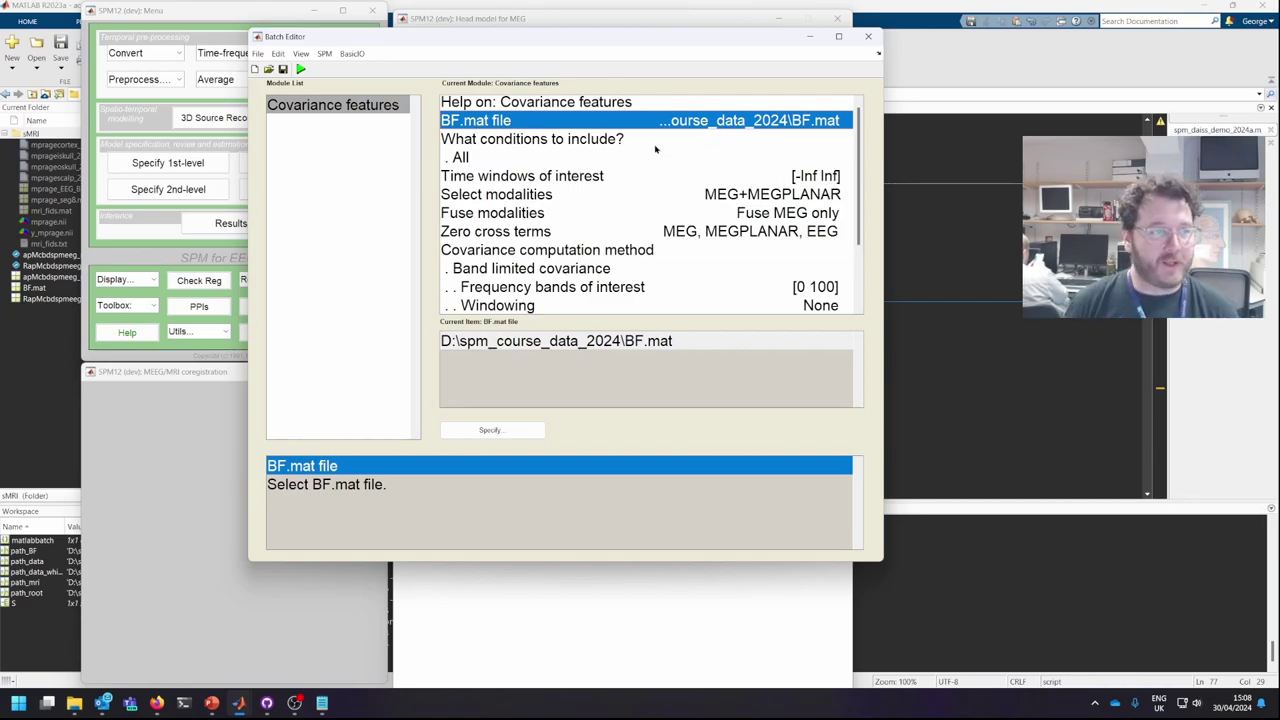
{"action": "left_click", "coordinate": [516, 142]}
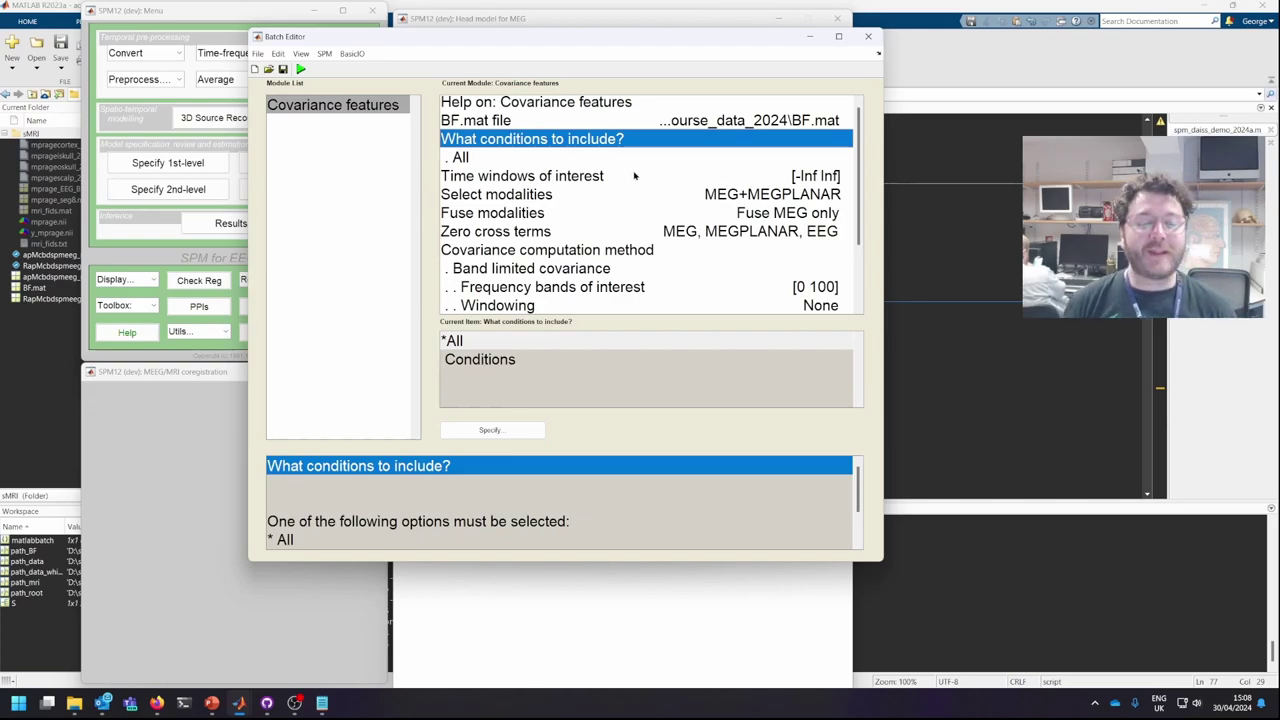
{"action": "left_click", "coordinate": [643, 177]}
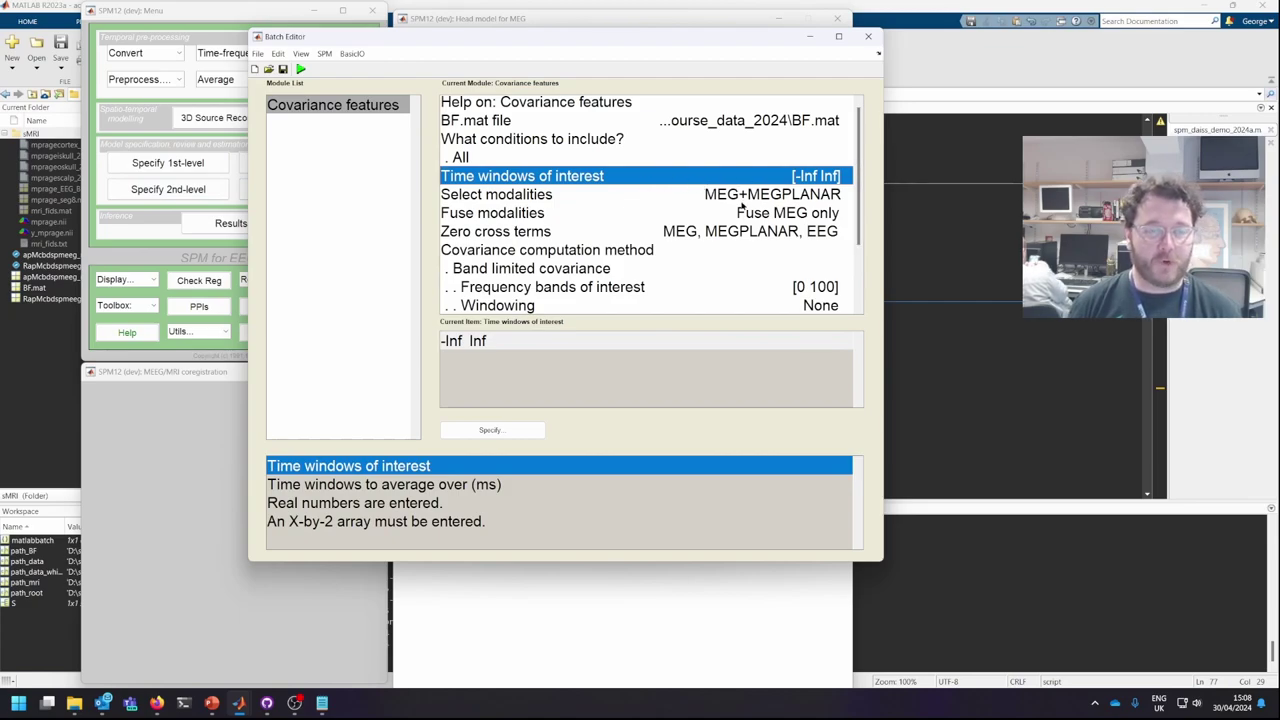
{"action": "left_click", "coordinate": [576, 194]}
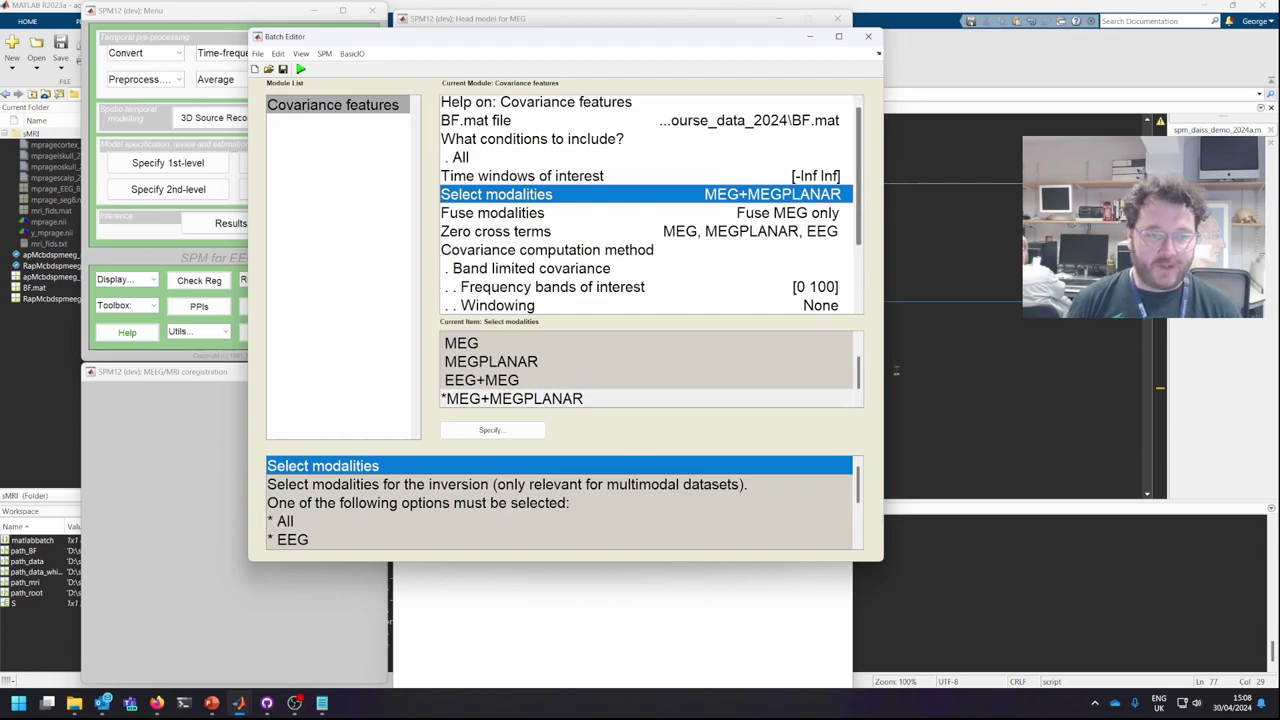
{"action": "scroll", "coordinate": [857, 374], "scroll_direction": "down", "scroll_amount": 1}
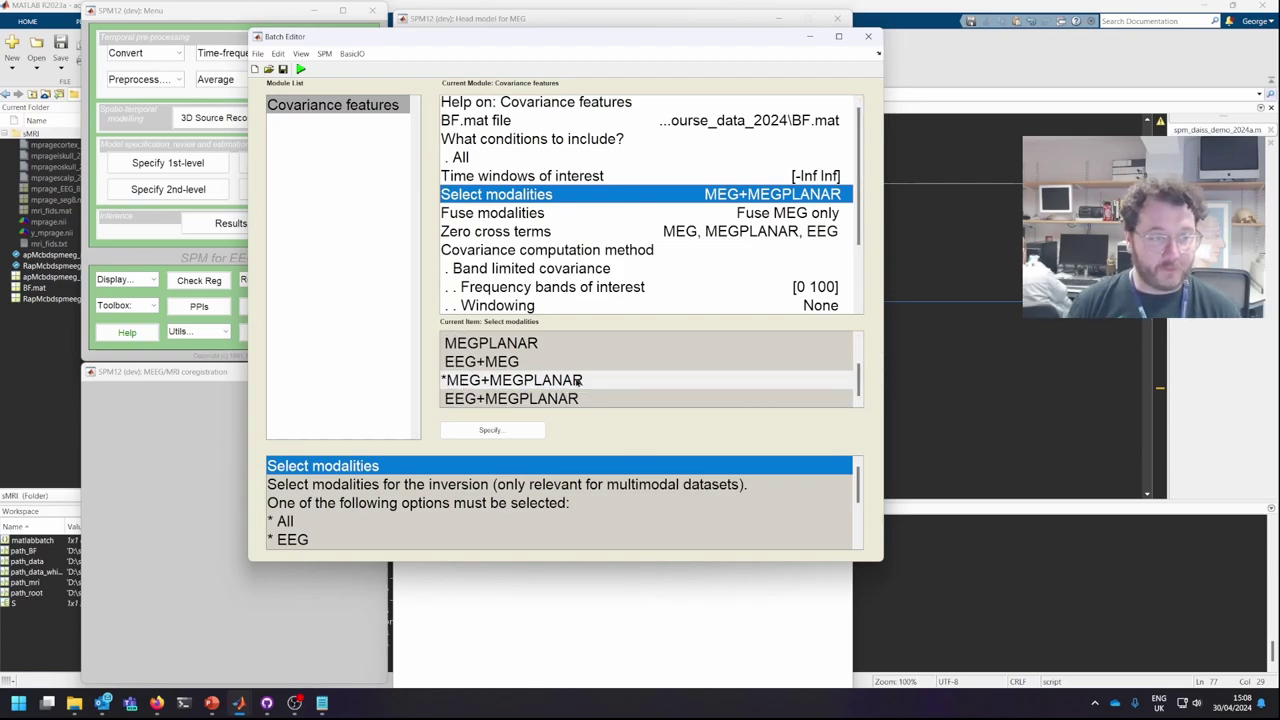
{"action": "left_click", "coordinate": [606, 215]}
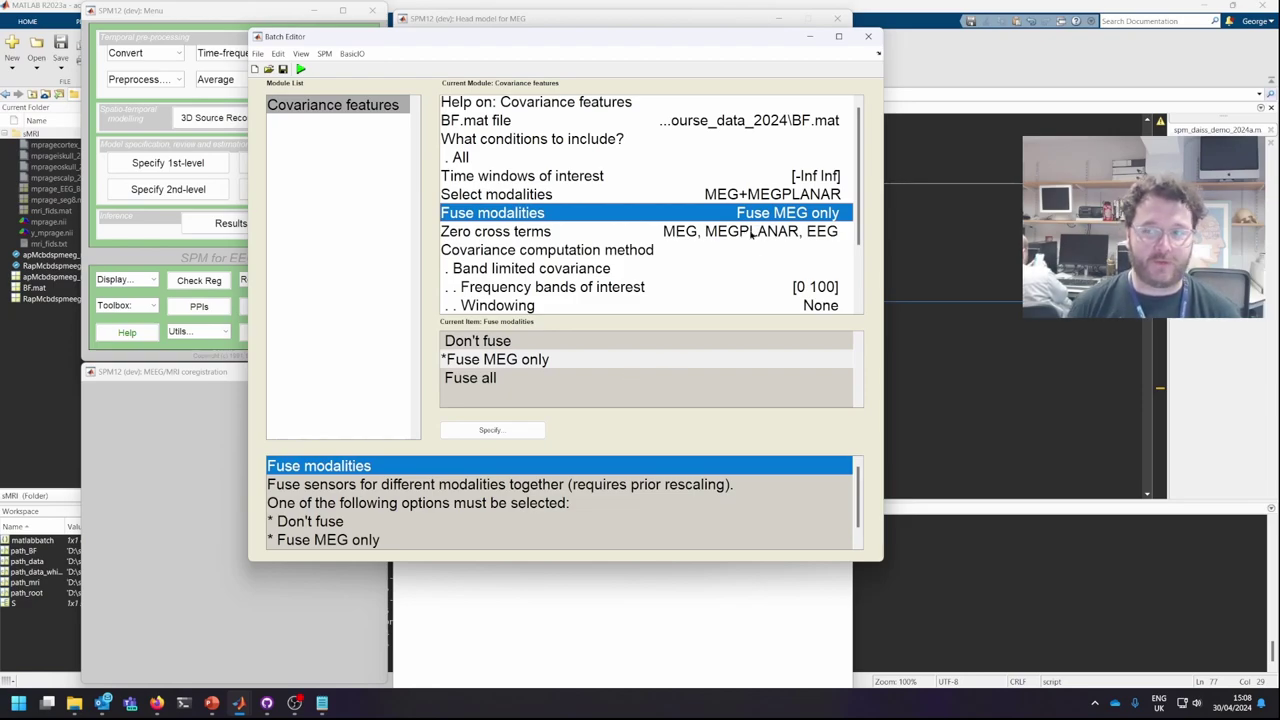
{"action": "left_click", "coordinate": [604, 231]}
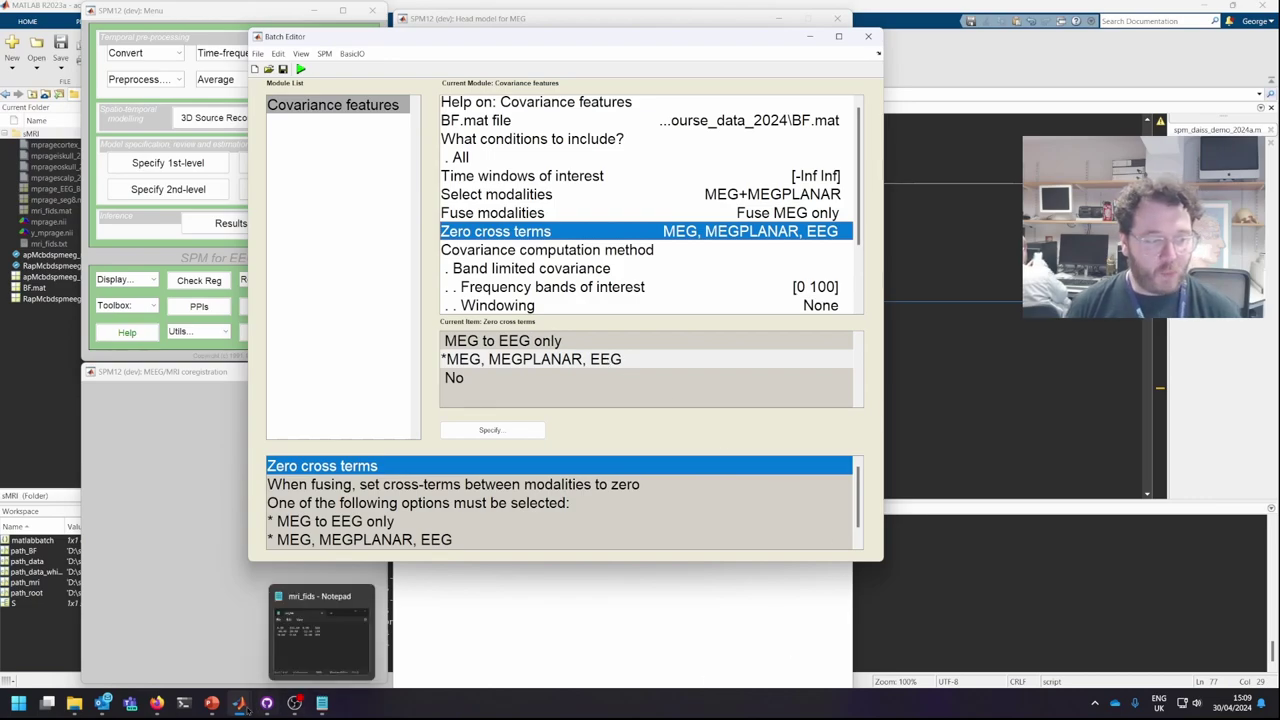
- Show slide 16, the sensor covariance matrix with mag and grad blocks
{"action": "mouse_move", "coordinate": [240, 703]}
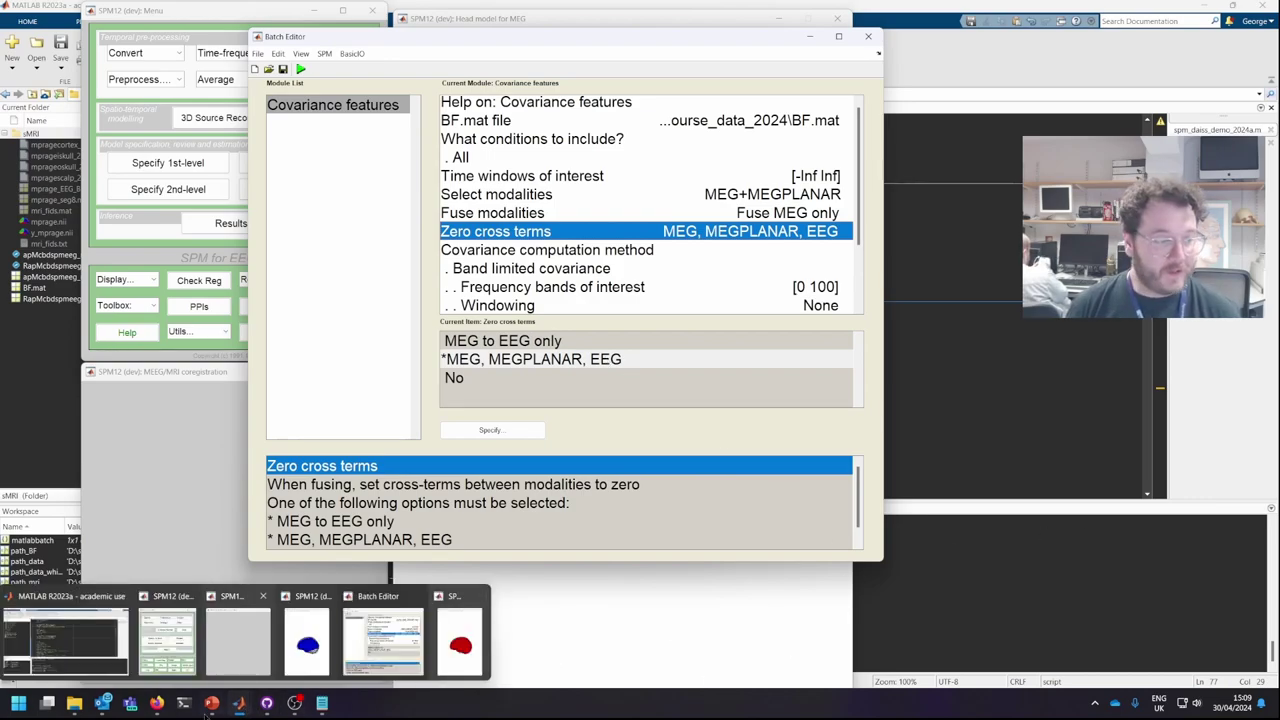
{"action": "left_click", "coordinate": [211, 708]}
{"action": "left_click", "coordinate": [240, 615]}
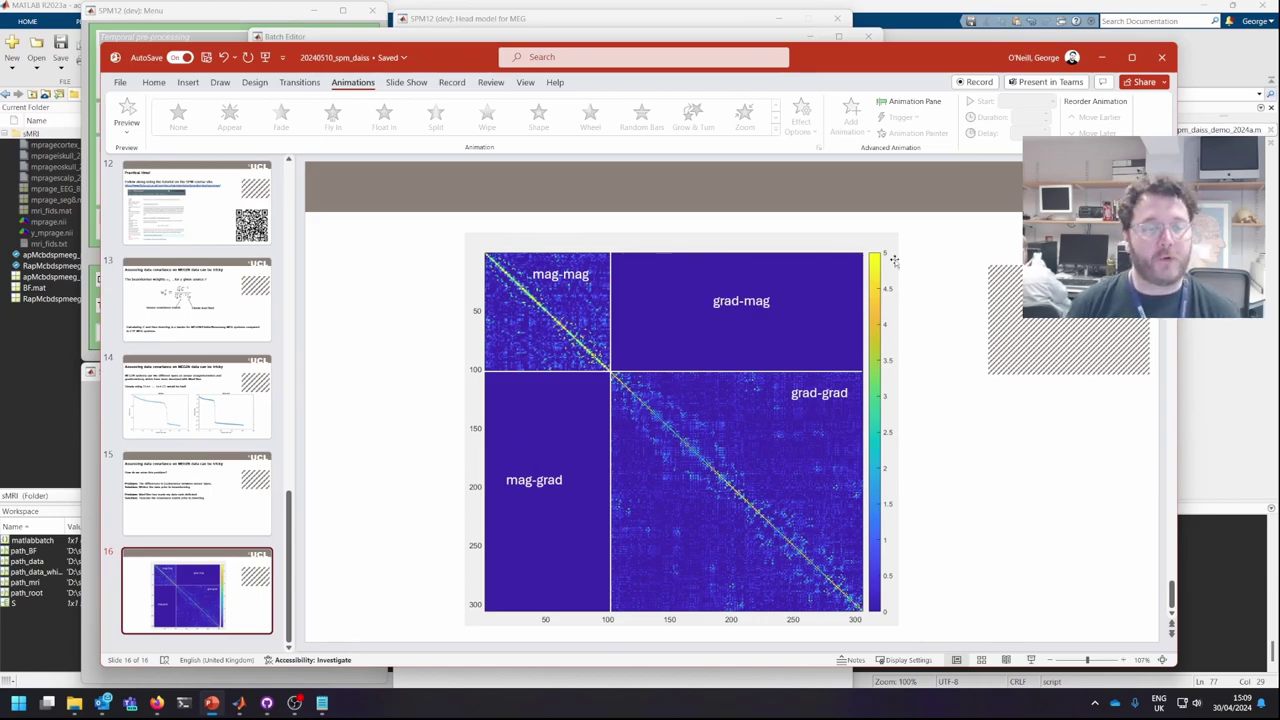
- Back in SPM, review the covariance method, 0–100 frequency band and regularisation choices
{"action": "left_click", "coordinate": [1098, 57]}
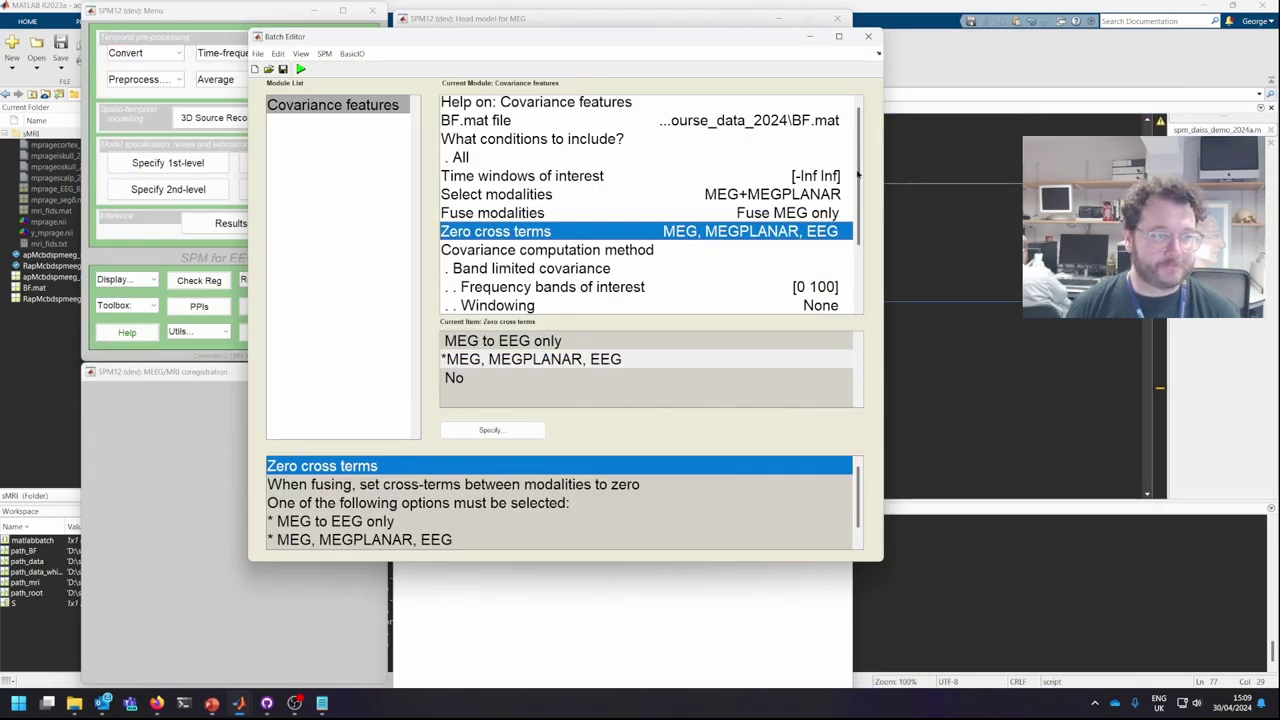
{"action": "left_click", "coordinate": [545, 251]}
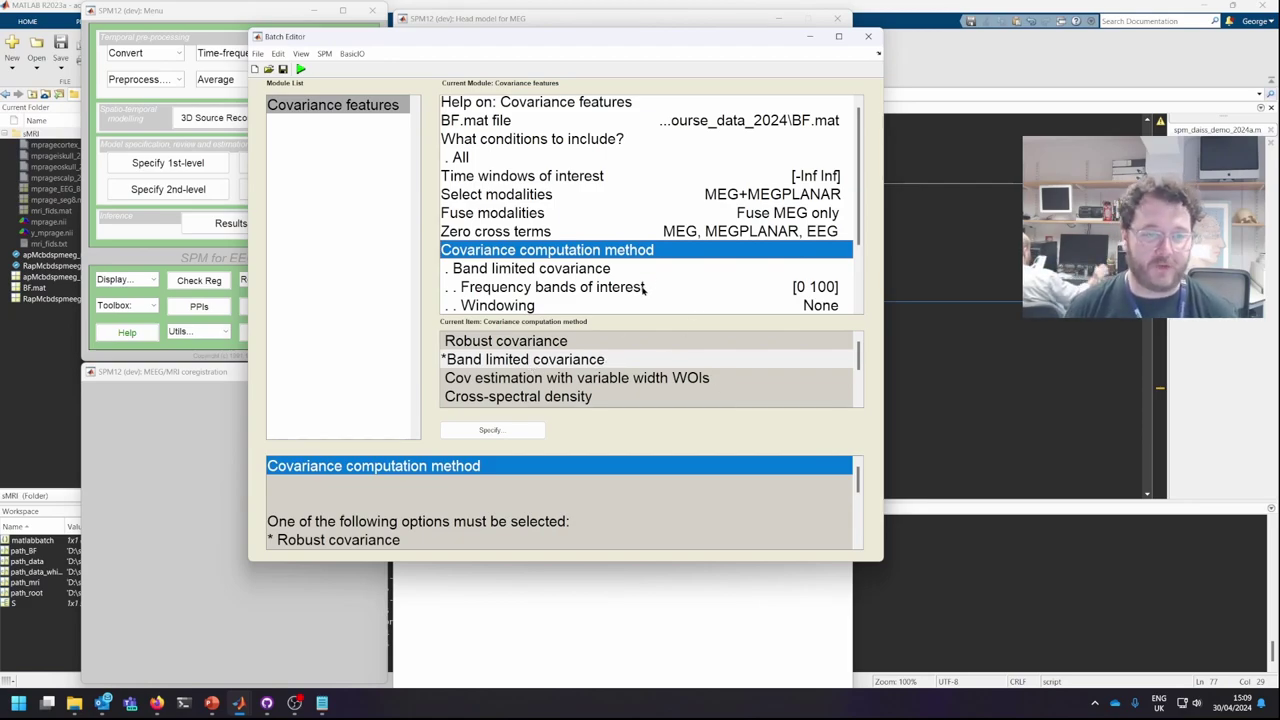
{"action": "scroll", "coordinate": [648, 288], "scroll_direction": "down", "scroll_amount": 1}
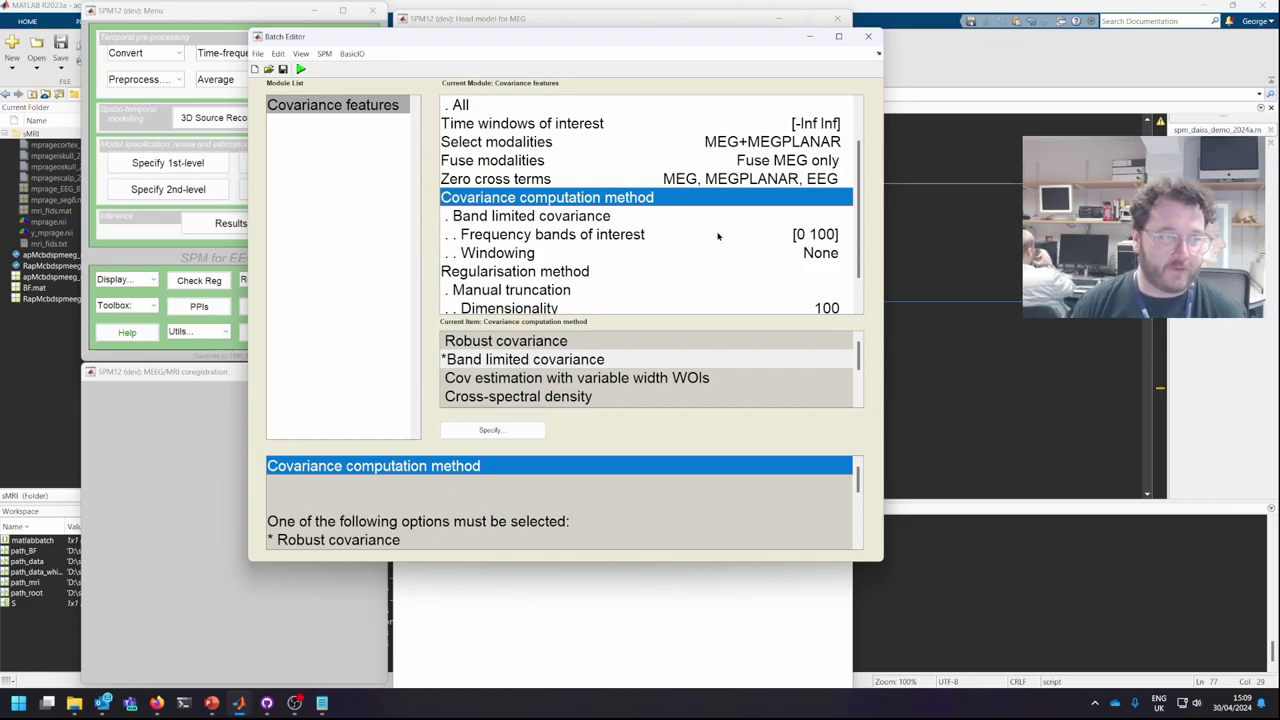
{"action": "left_click", "coordinate": [656, 236]}
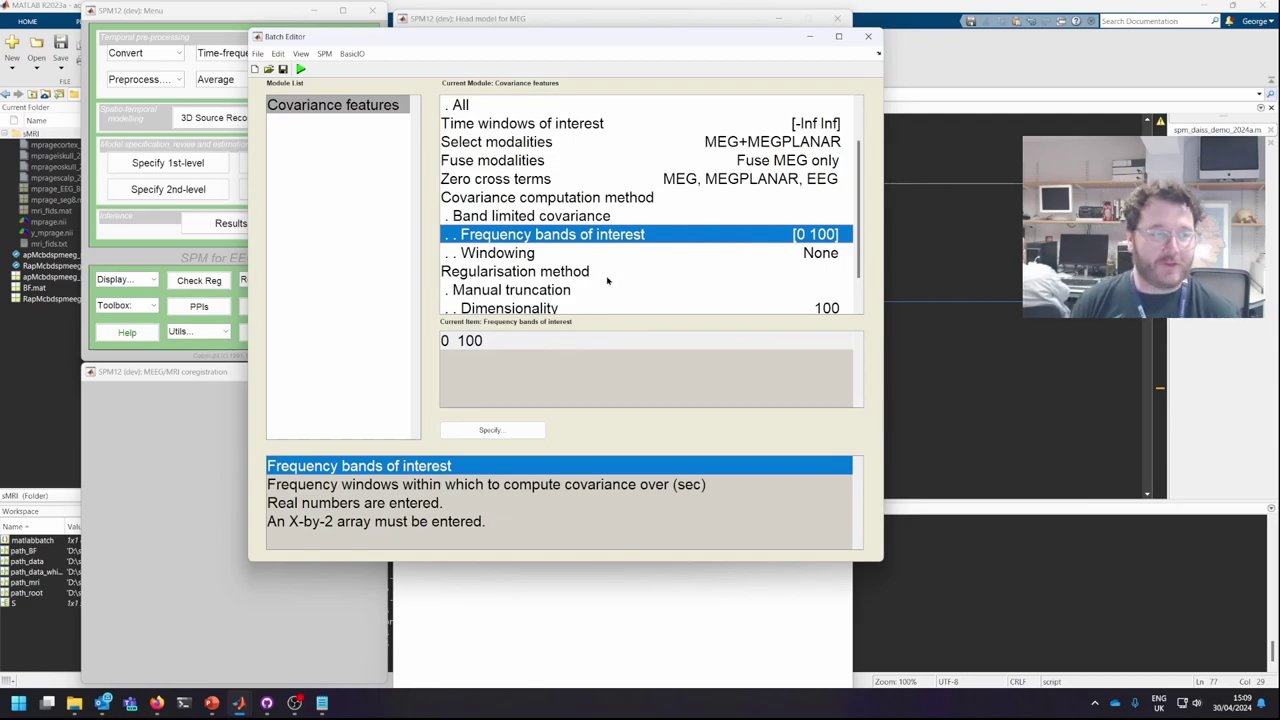
{"action": "left_click", "coordinate": [546, 273]}
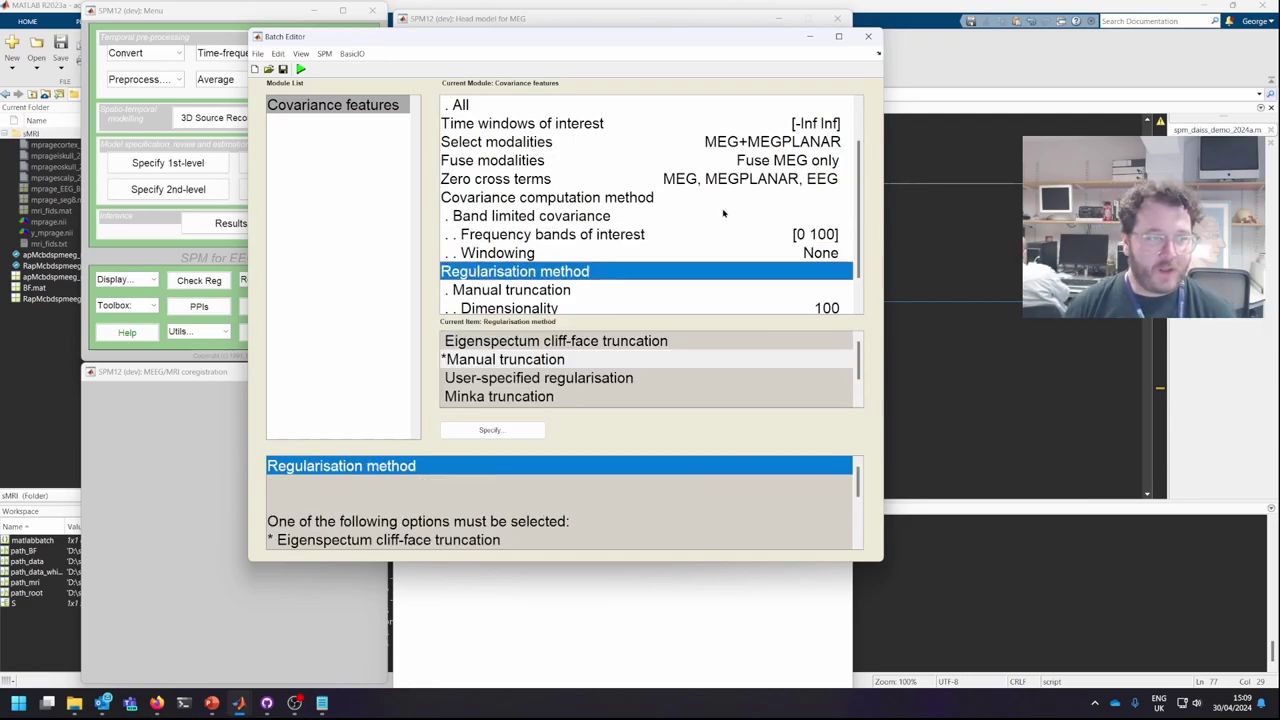
{"action": "scroll", "coordinate": [620, 243], "scroll_direction": "down", "scroll_amount": 1}
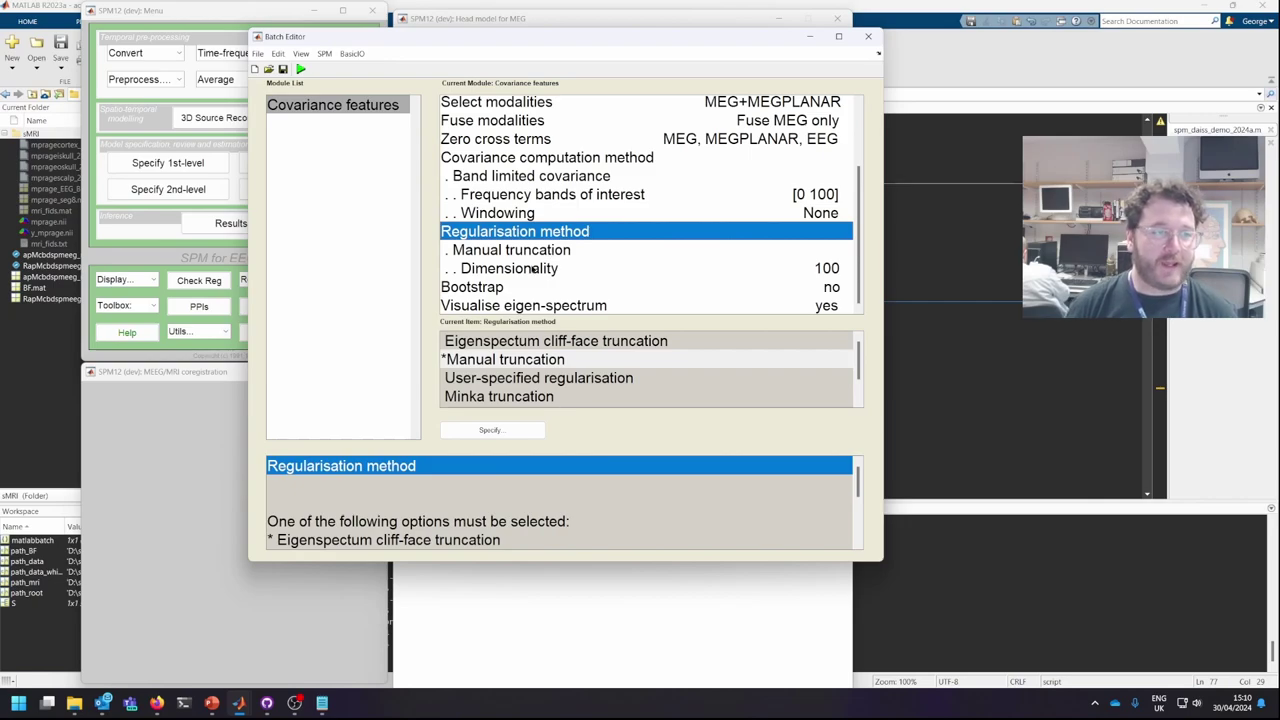
- Set manual-truncation dimensionality to 60, with bootstrap off and eigen-spectrum visualisation on
{"action": "left_click", "coordinate": [547, 266]}
{"action": "left_click", "coordinate": [487, 430]}
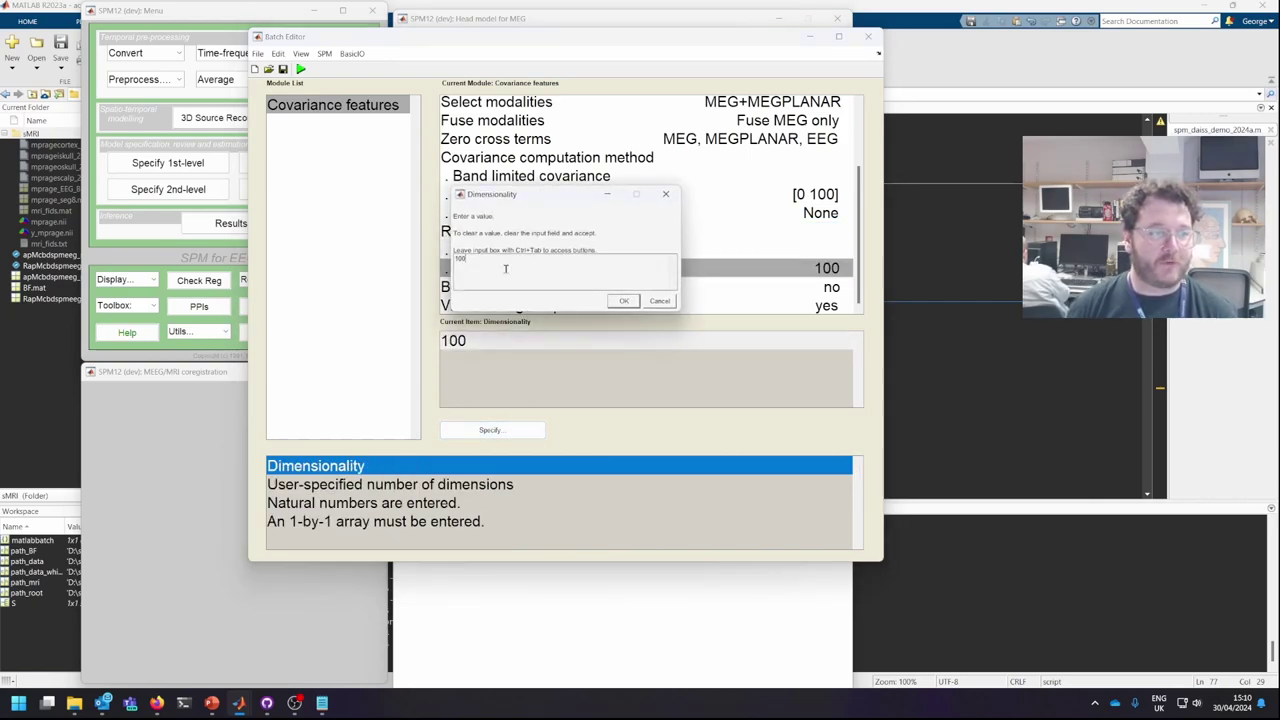
{"action": "type", "text": "50"}
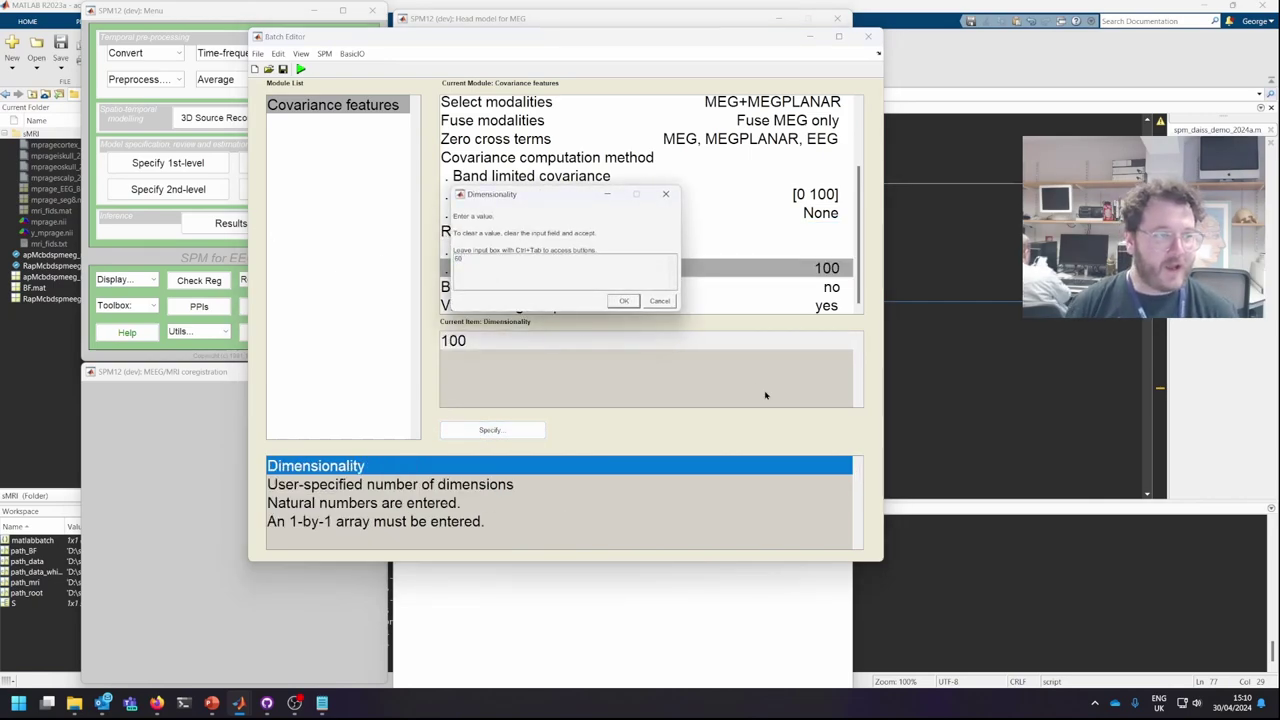
{"action": "left_click", "coordinate": [625, 300]}
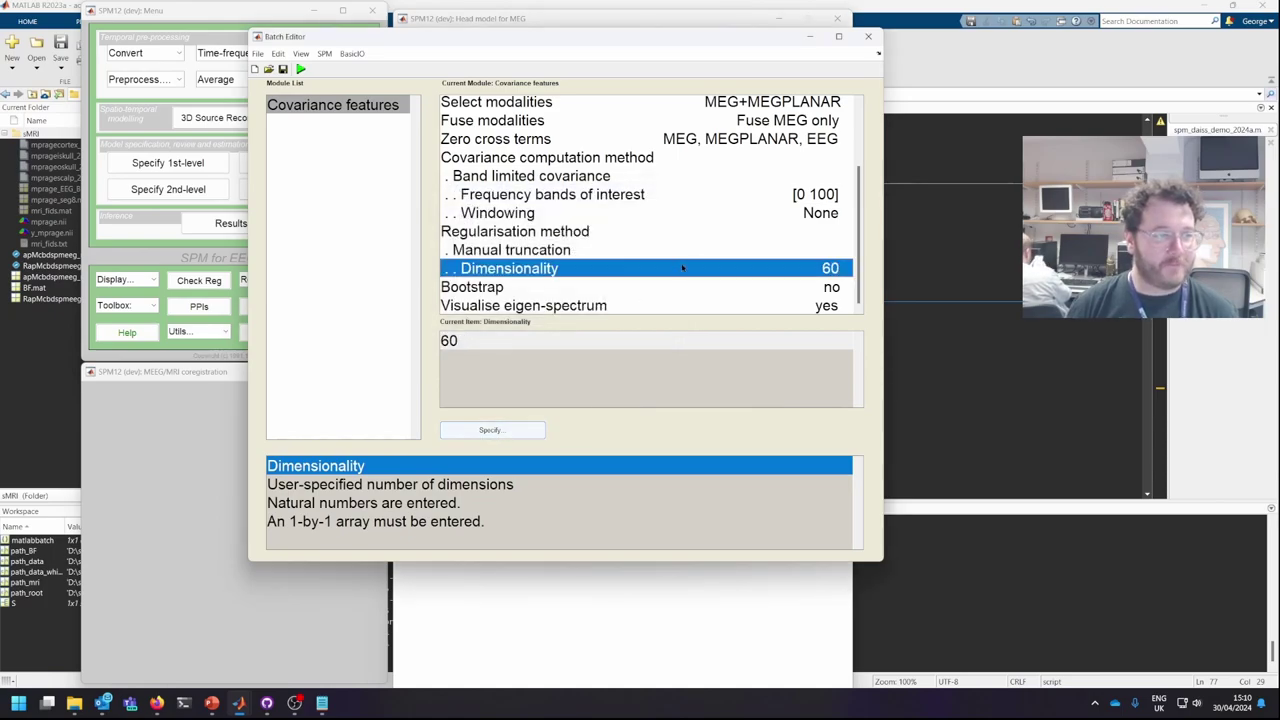
{"action": "left_click", "coordinate": [645, 288]}
{"action": "left_click", "coordinate": [627, 305]}
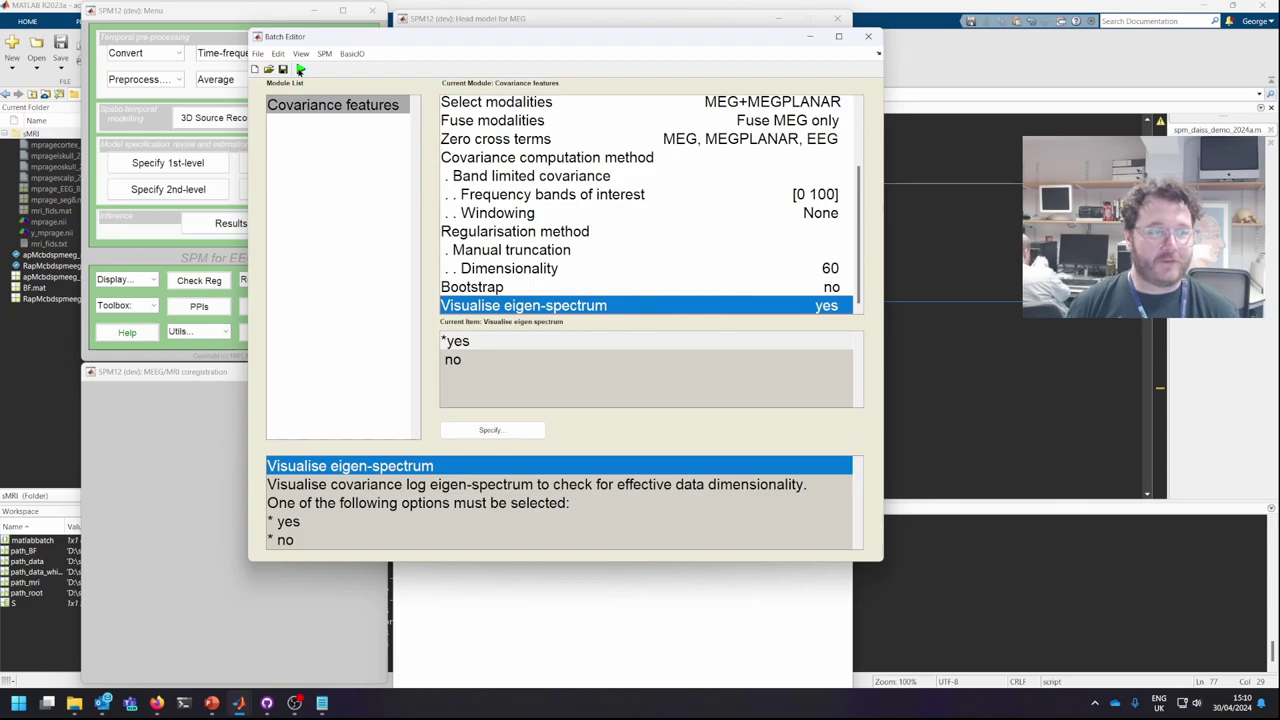
- Run the covariance features batch to plot the MEG log eigen-spectrum marking rank 60
{"action": "left_click", "coordinate": [300, 69]}
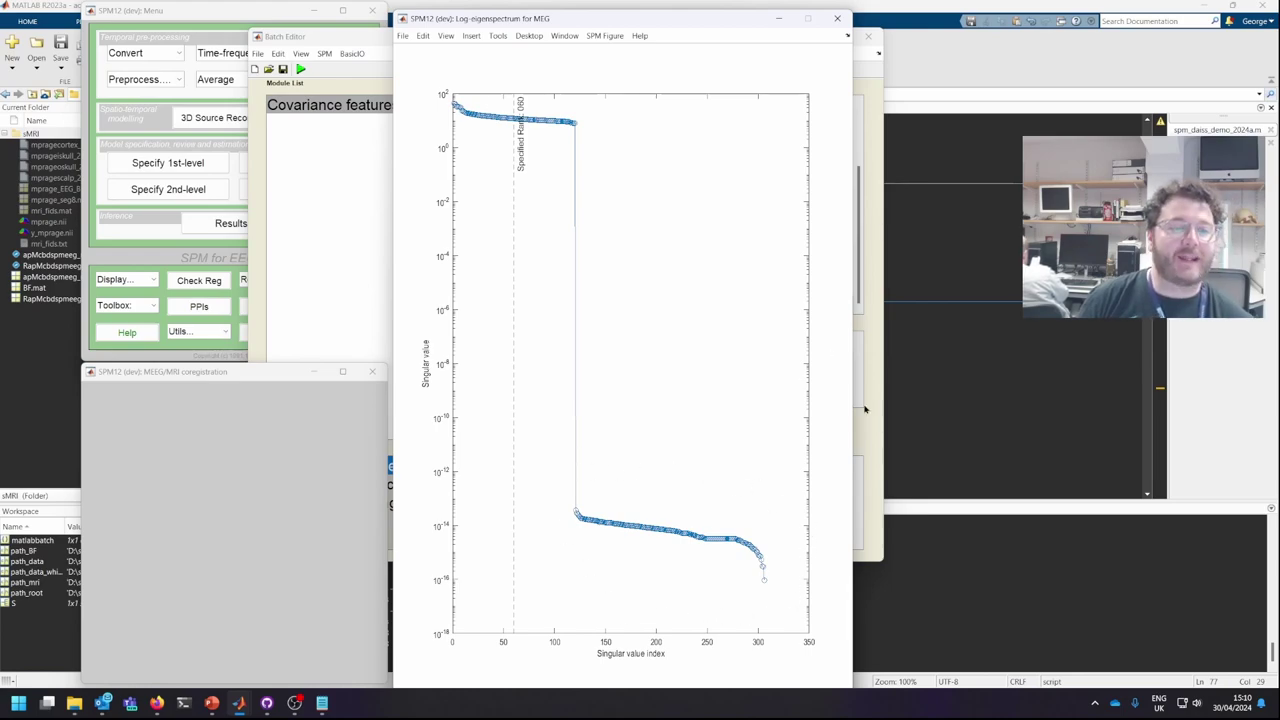
- Add a DAiSS Inverse solution module to the batch with BF.mat as its input
{"action": "left_click", "coordinate": [324, 53]}
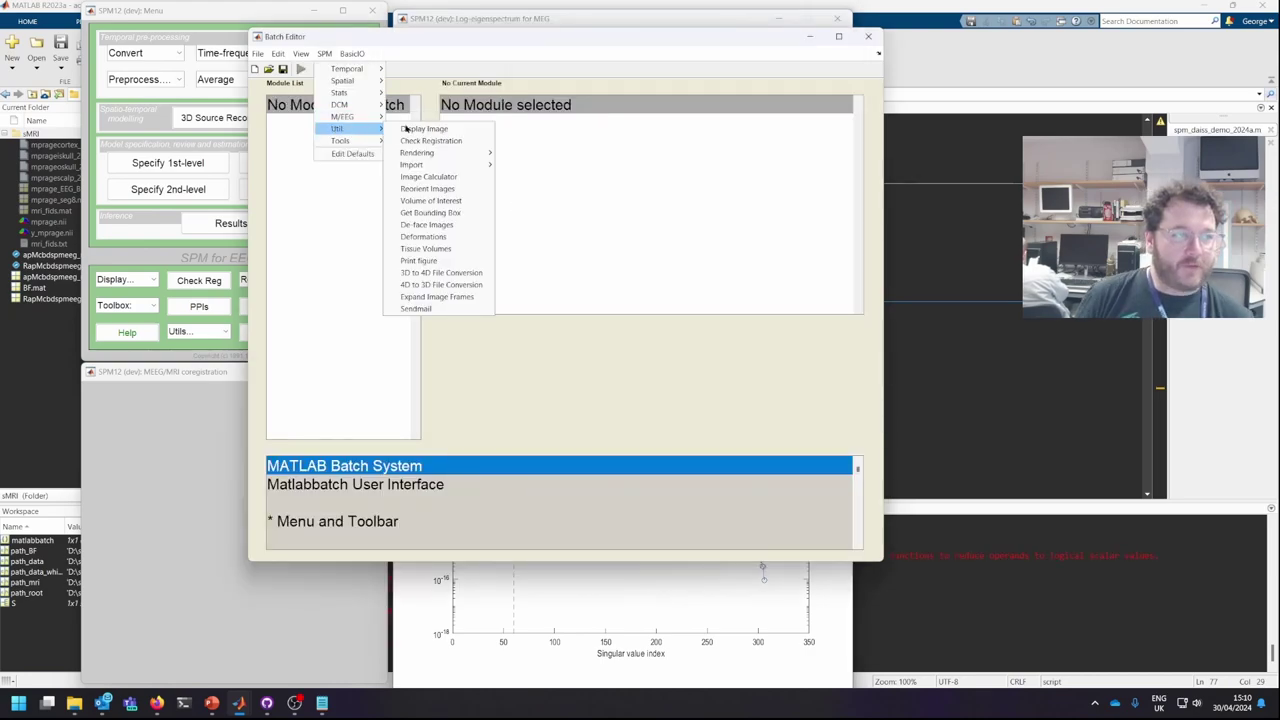
{"action": "mouse_move", "coordinate": [363, 140]}
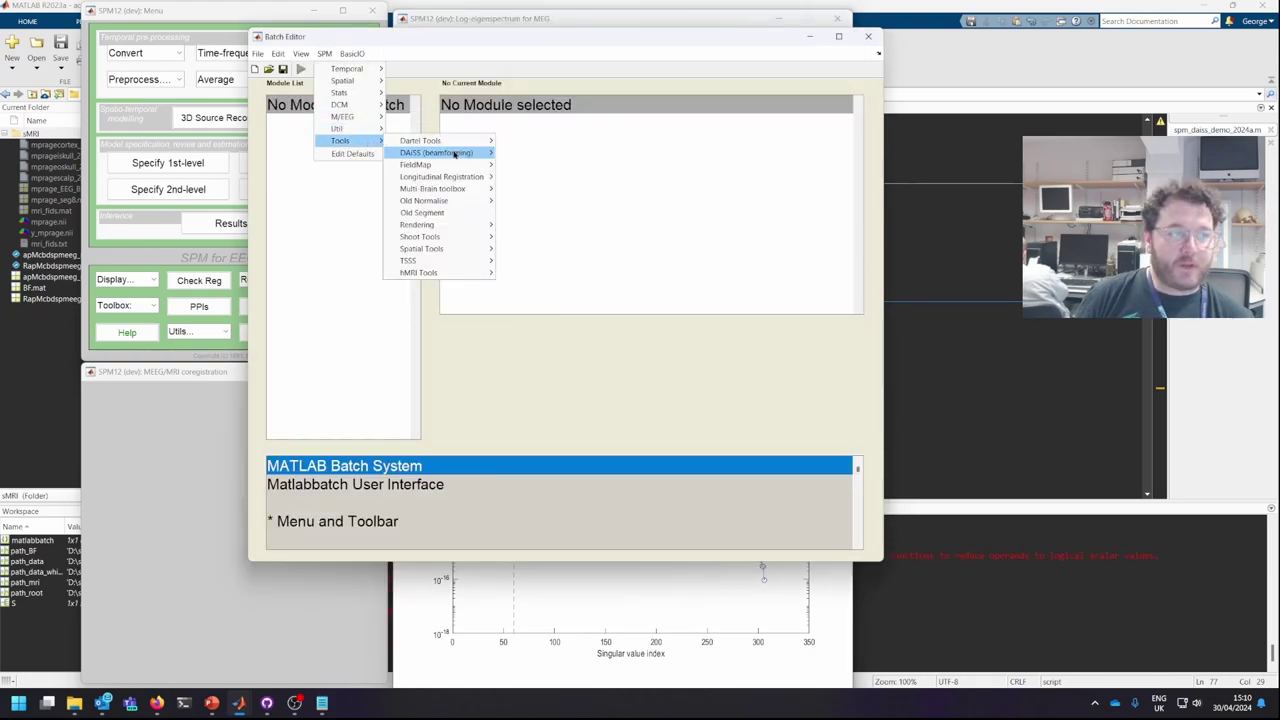
{"action": "mouse_move", "coordinate": [455, 152]}
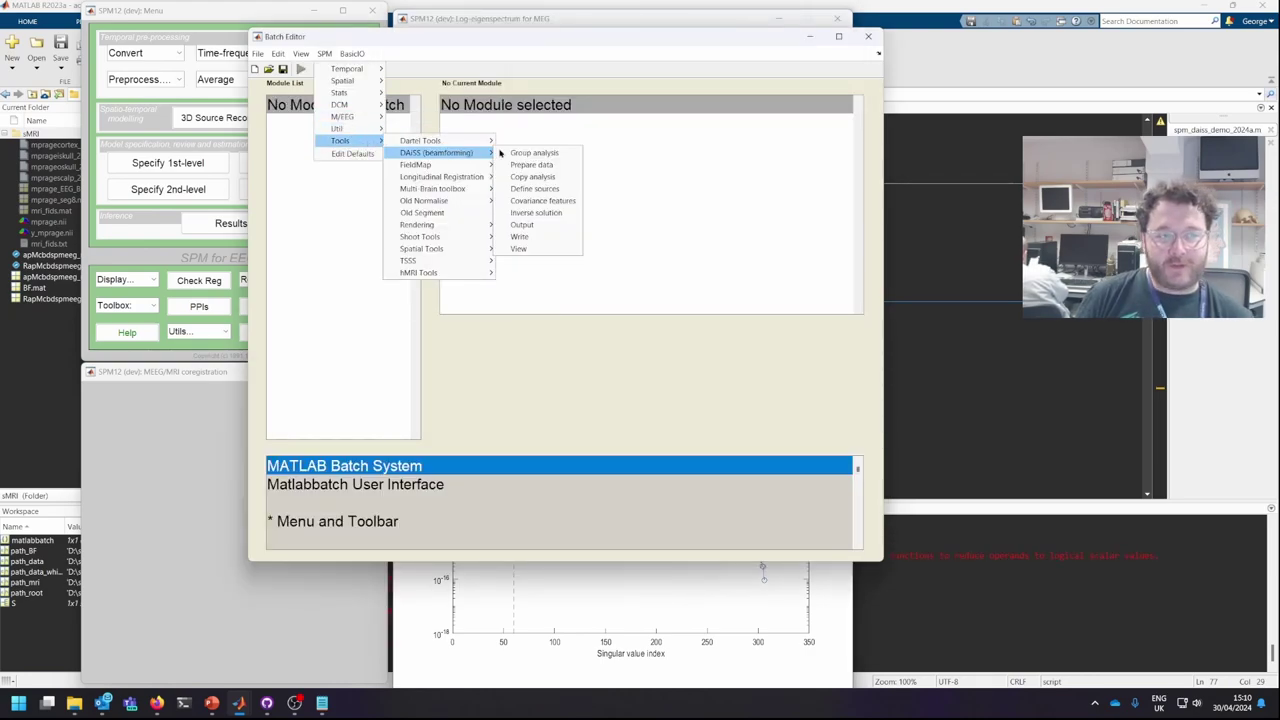
{"action": "left_click", "coordinate": [562, 212]}
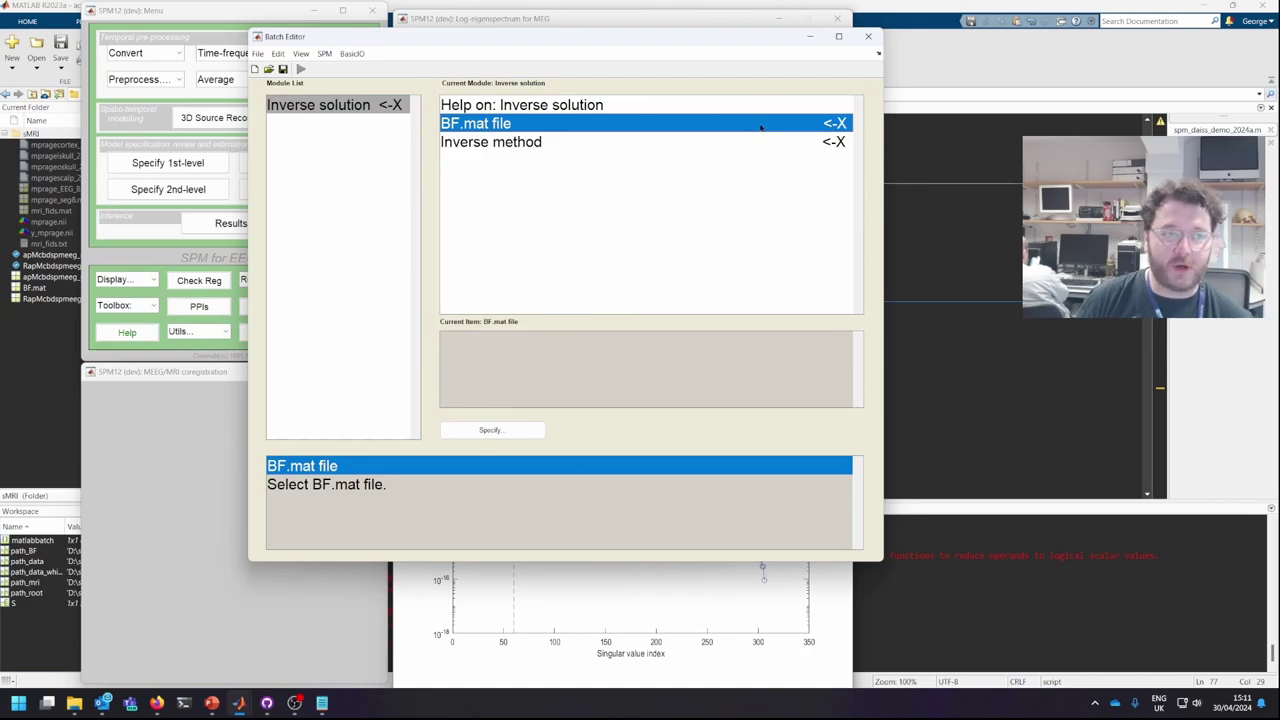
{"action": "double_click", "coordinate": [731, 125]}
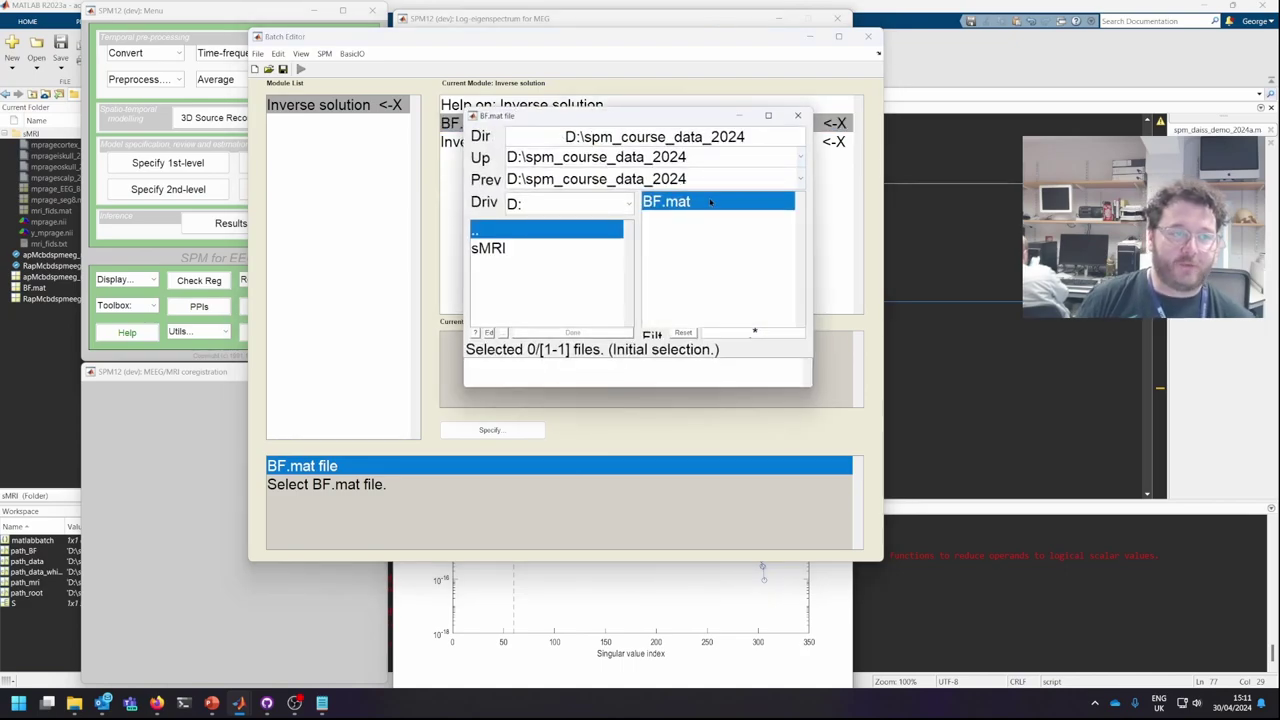
{"action": "left_click", "coordinate": [665, 201]}
{"action": "left_click", "coordinate": [575, 332]}
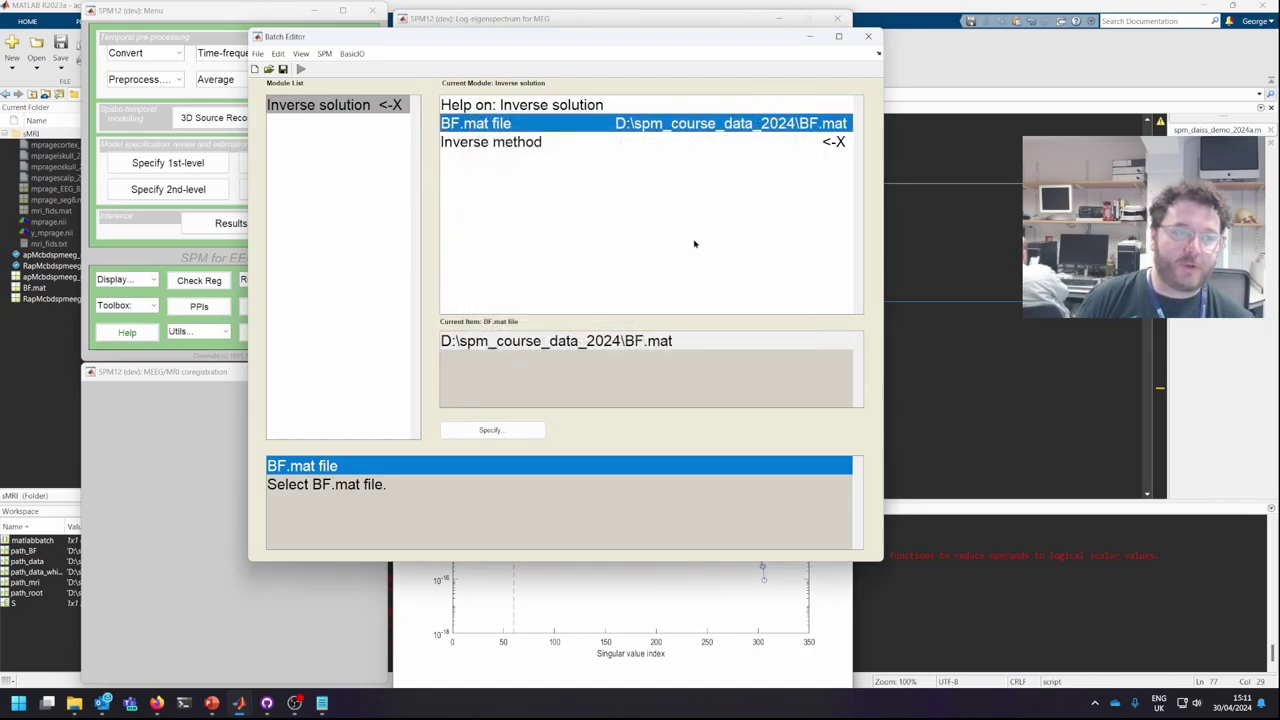
- Choose LCMV, orient to maximum power without keeping oriented leadfields, and run it
{"action": "left_click", "coordinate": [571, 142]}
{"action": "scroll", "coordinate": [590, 388], "scroll_direction": "down", "scroll_amount": 2}
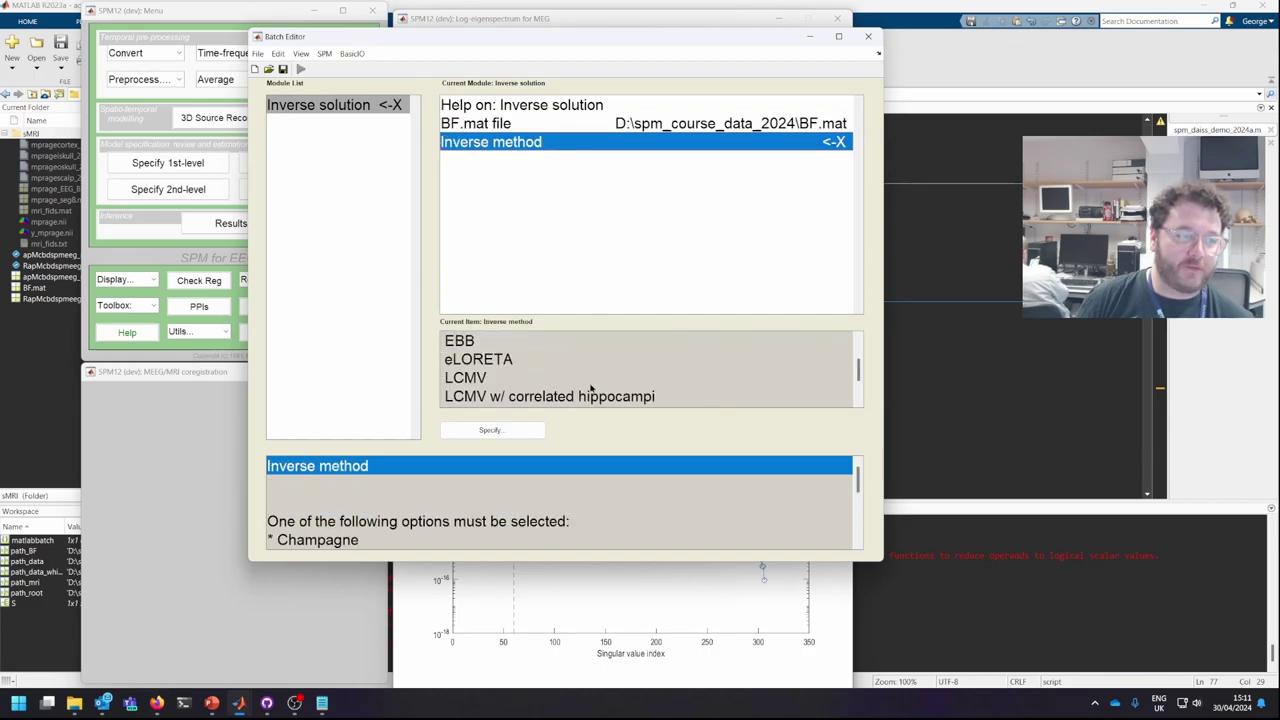
{"action": "scroll", "coordinate": [588, 385], "scroll_direction": "up", "scroll_amount": 1}
{"action": "left_click", "coordinate": [586, 378]}
{"action": "left_click", "coordinate": [505, 431]}
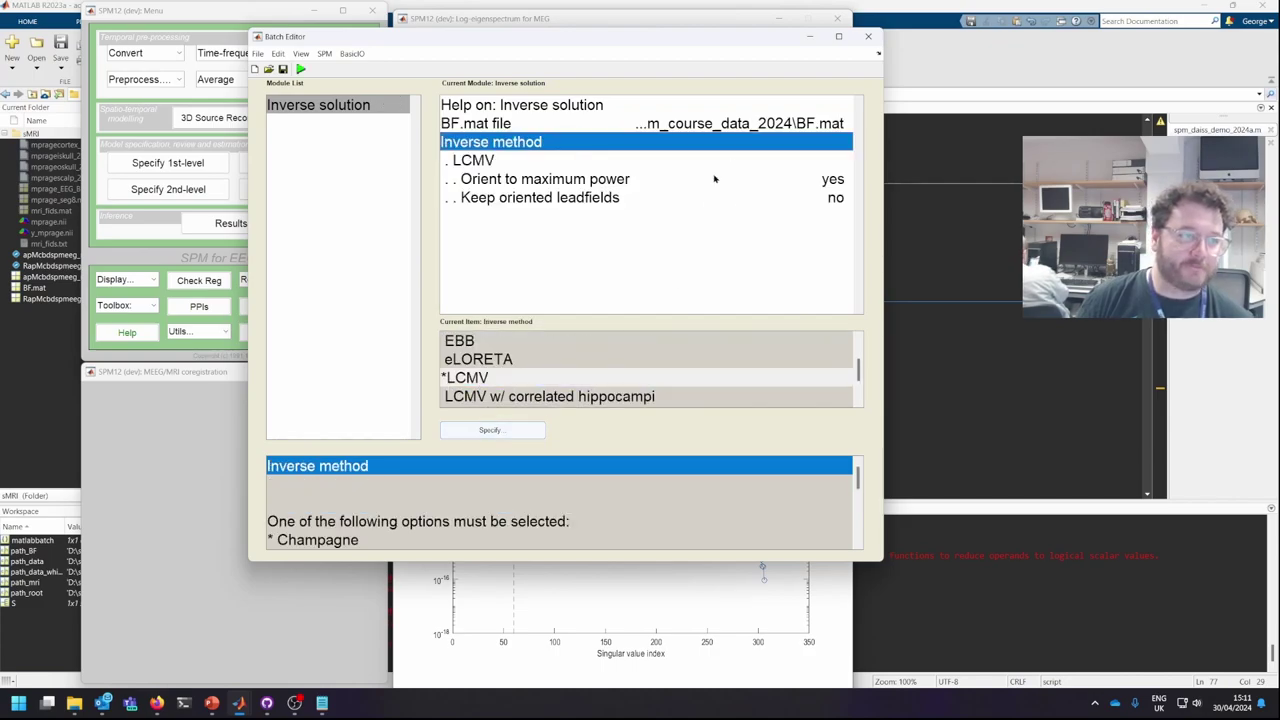
{"action": "left_click", "coordinate": [512, 179]}
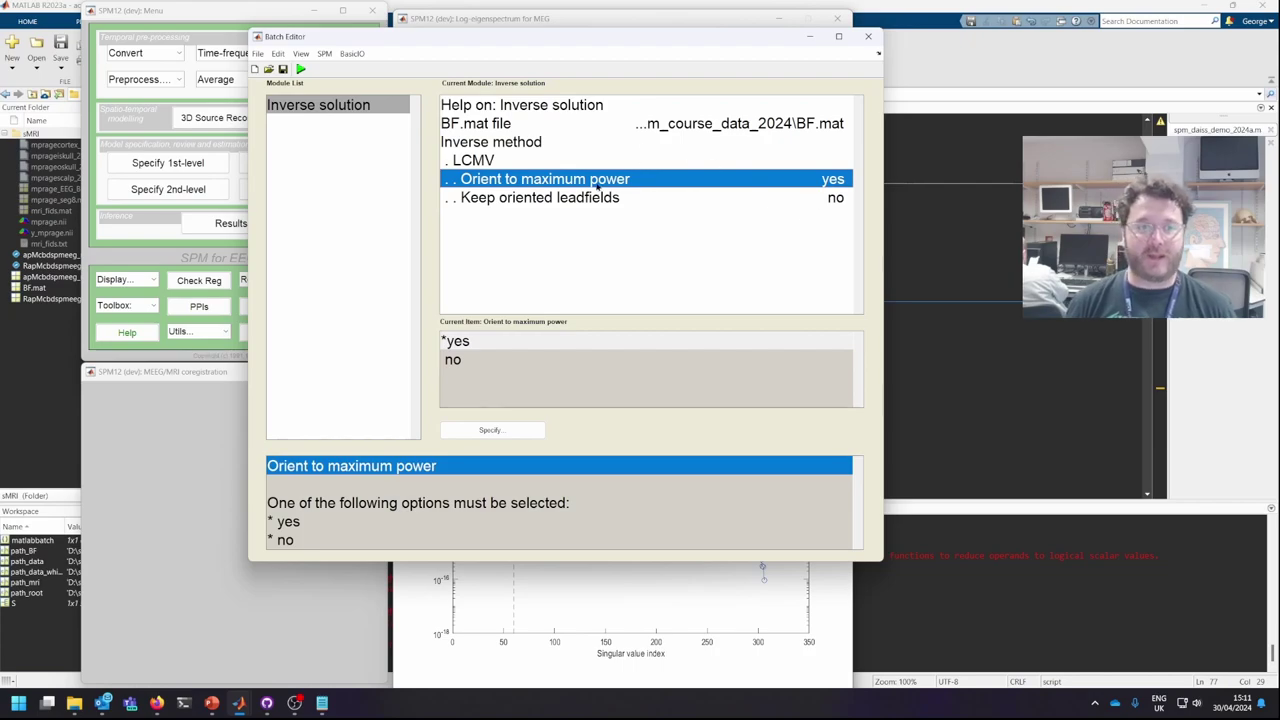
{"action": "left_click", "coordinate": [656, 200]}
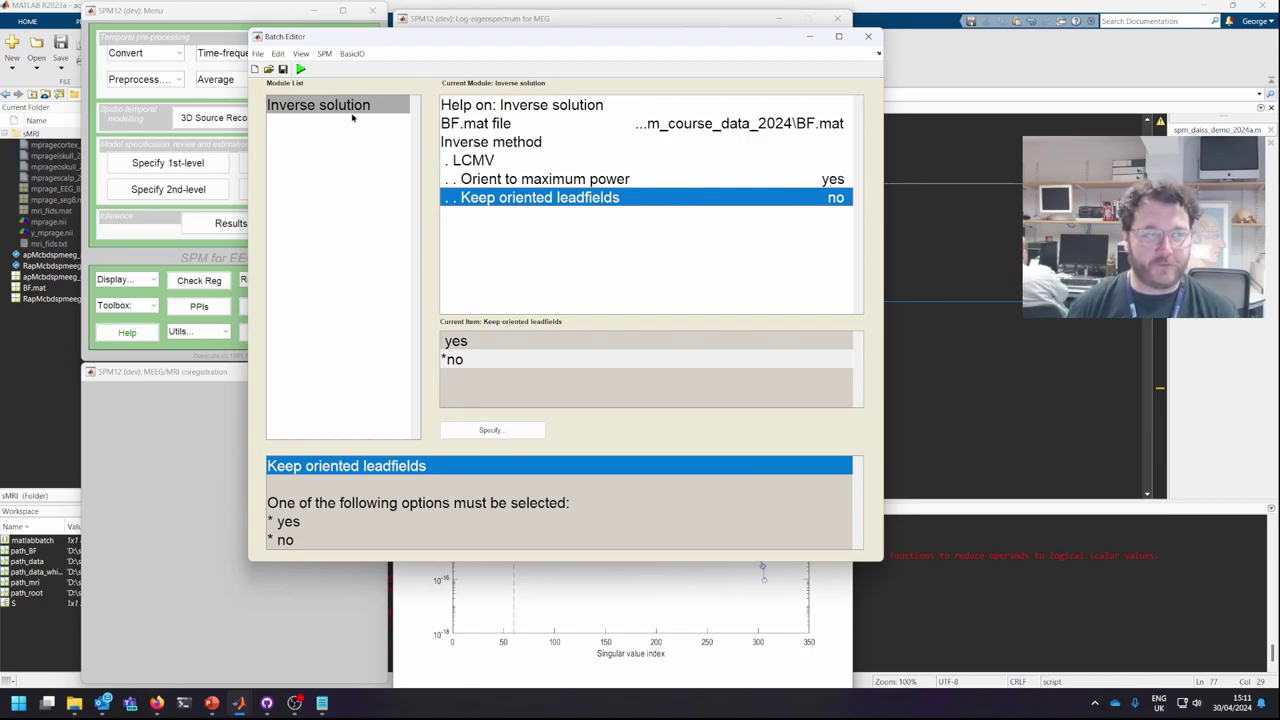
{"action": "left_click", "coordinate": [301, 69]}
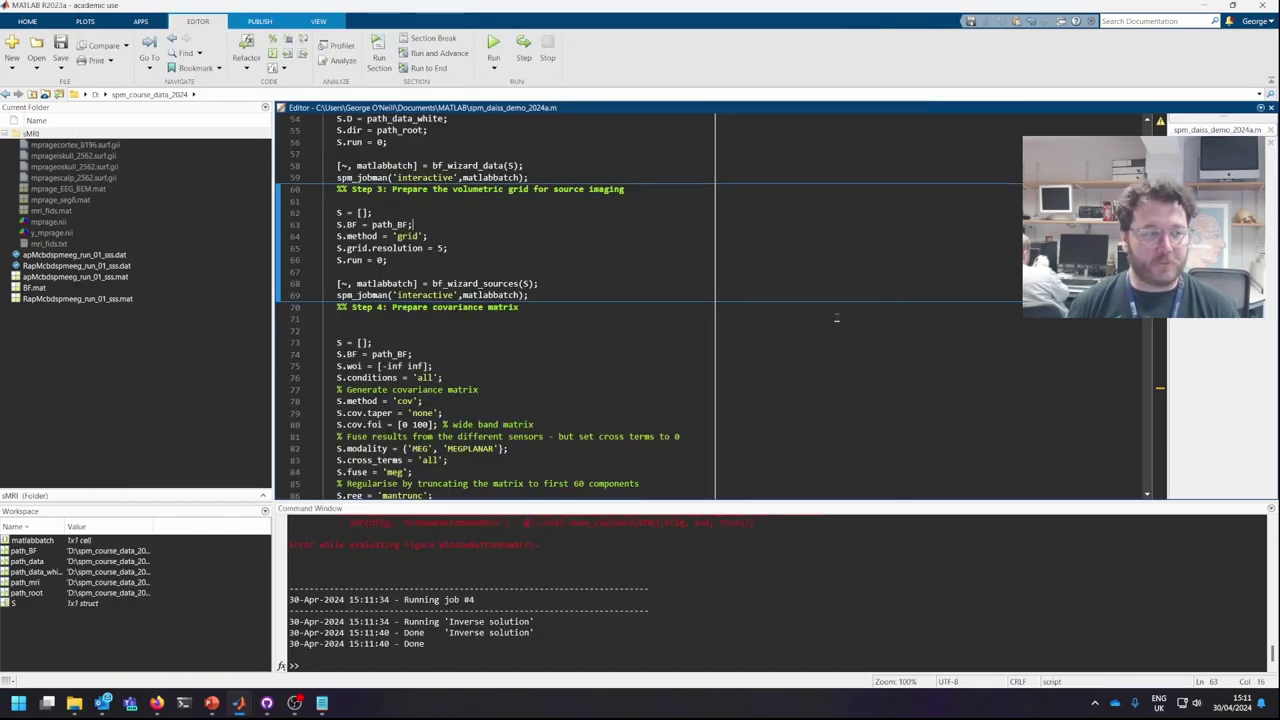
- Scroll the script down to the '%% Extract the Virtual electrodes from right FFA' cell
{"action": "scroll", "coordinate": [761, 285], "scroll_direction": "down", "scroll_amount": 3}
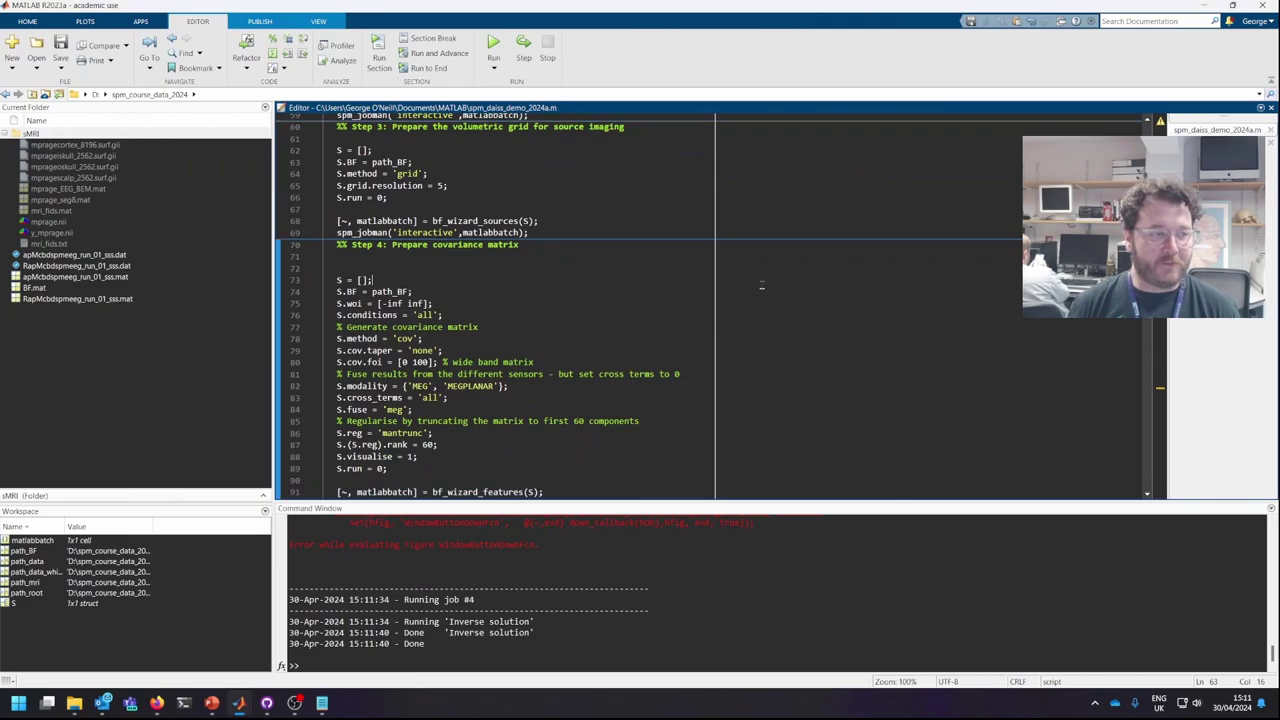
{"action": "scroll", "coordinate": [775, 226], "scroll_direction": "up", "scroll_amount": 2}
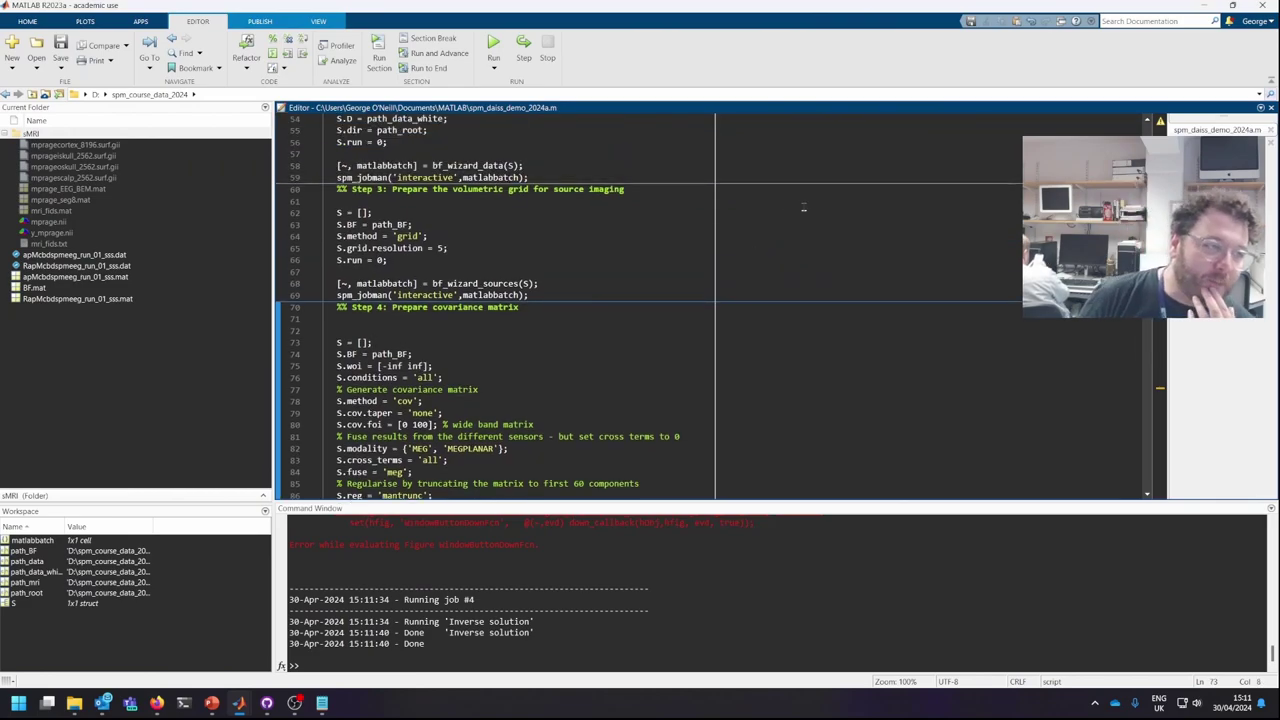
{"action": "scroll", "coordinate": [803, 208], "scroll_direction": "down", "scroll_amount": 20}
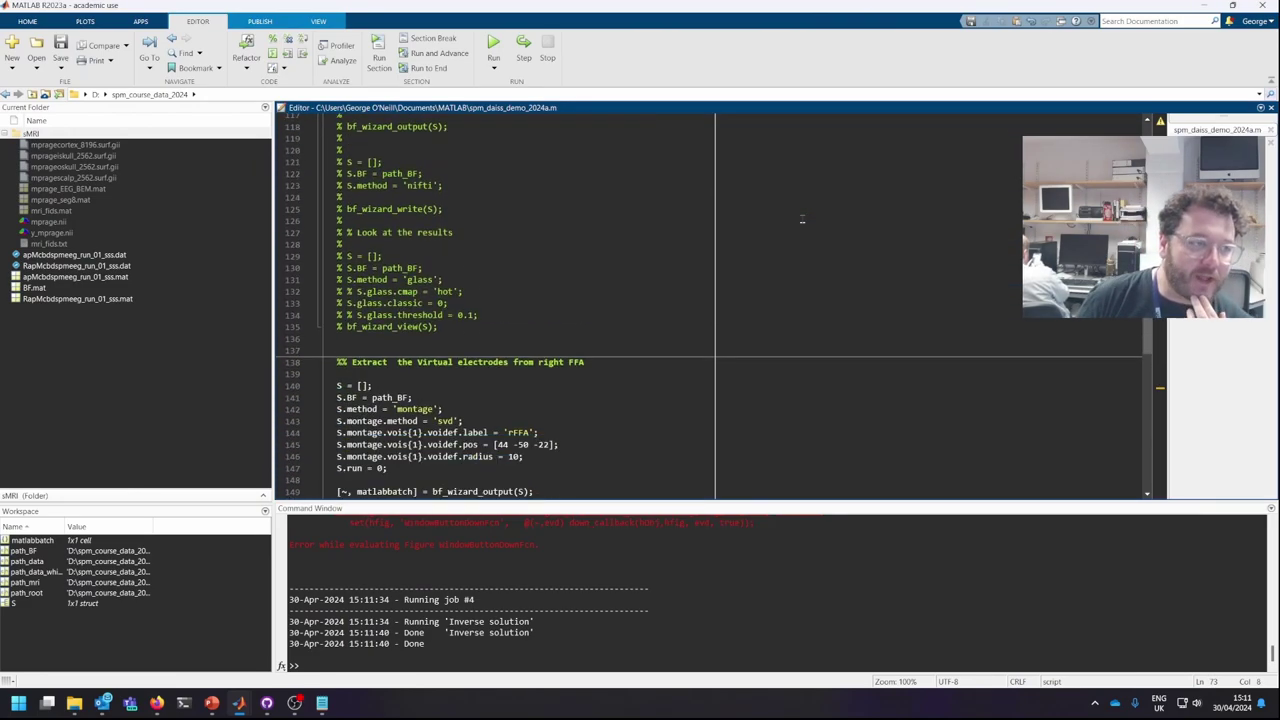
{"action": "scroll", "coordinate": [802, 219], "scroll_direction": "down", "scroll_amount": 5}
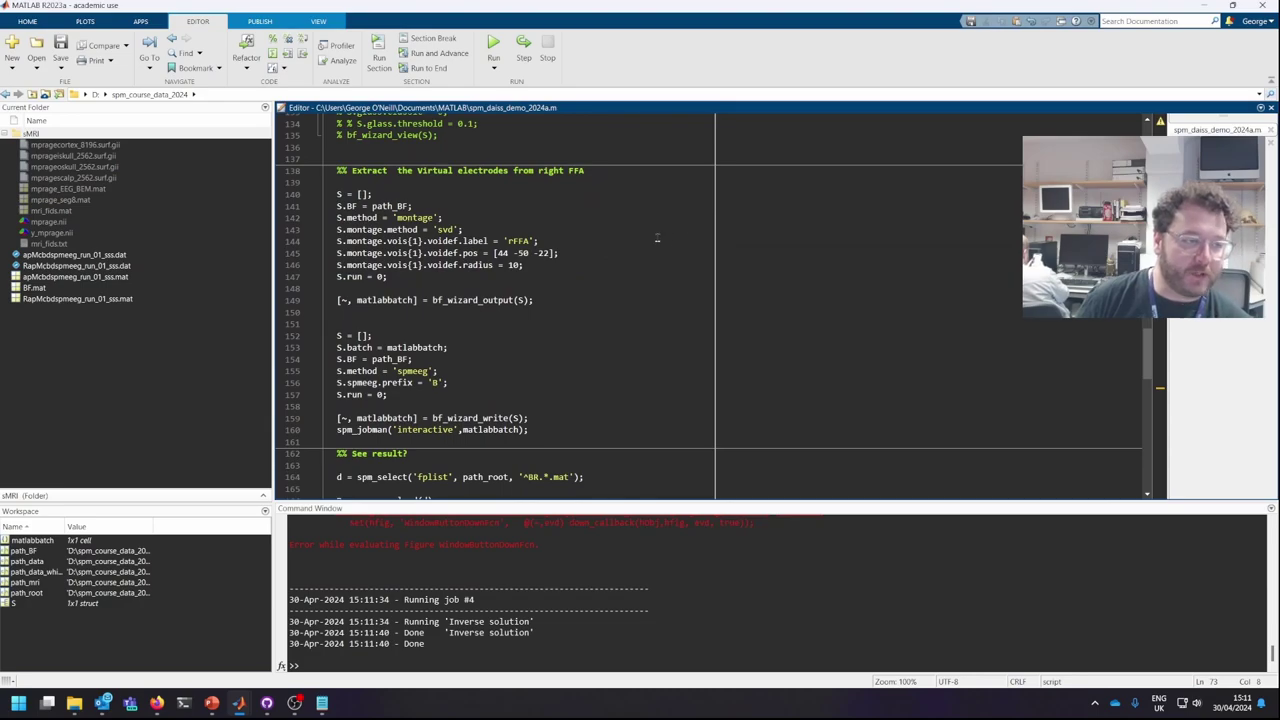
{"action": "scroll", "coordinate": [657, 237], "scroll_direction": "down", "scroll_amount": 10}
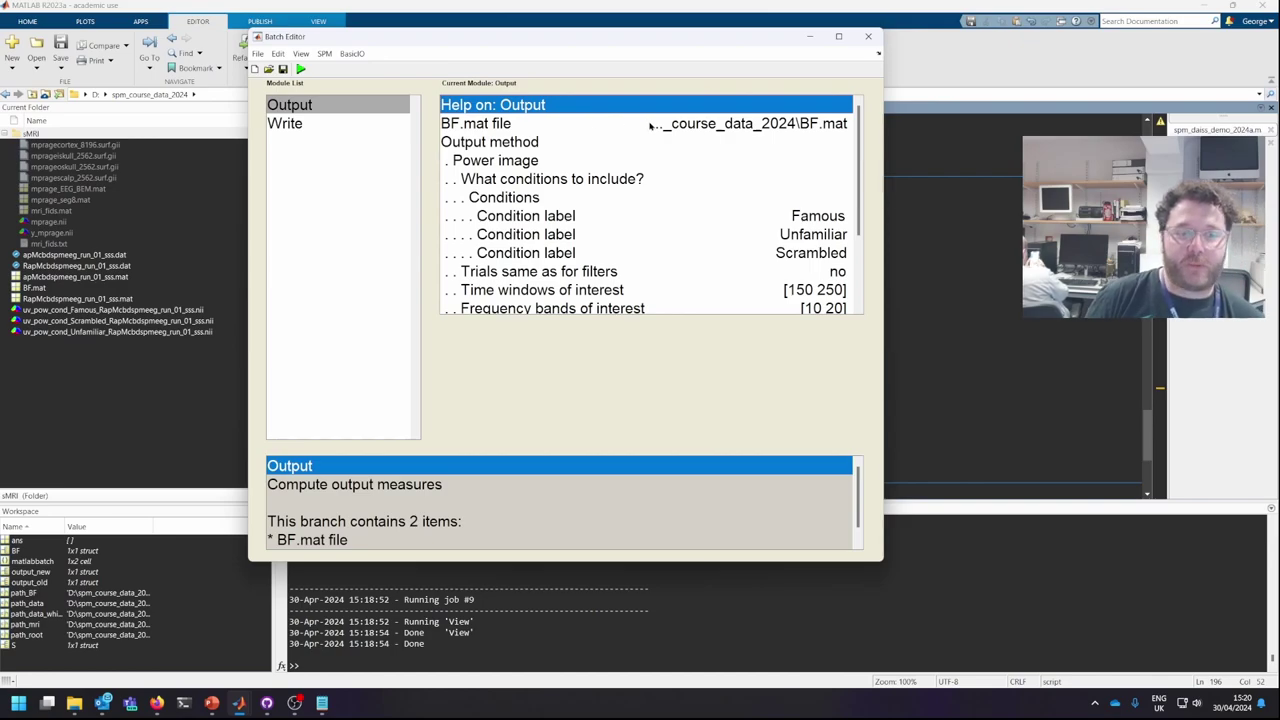
{"action": "scroll", "coordinate": [716, 210], "scroll_direction": "down", "scroll_amount": 1}
{"action": "scroll", "coordinate": [714, 208], "scroll_direction": "up", "scroll_amount": 1}
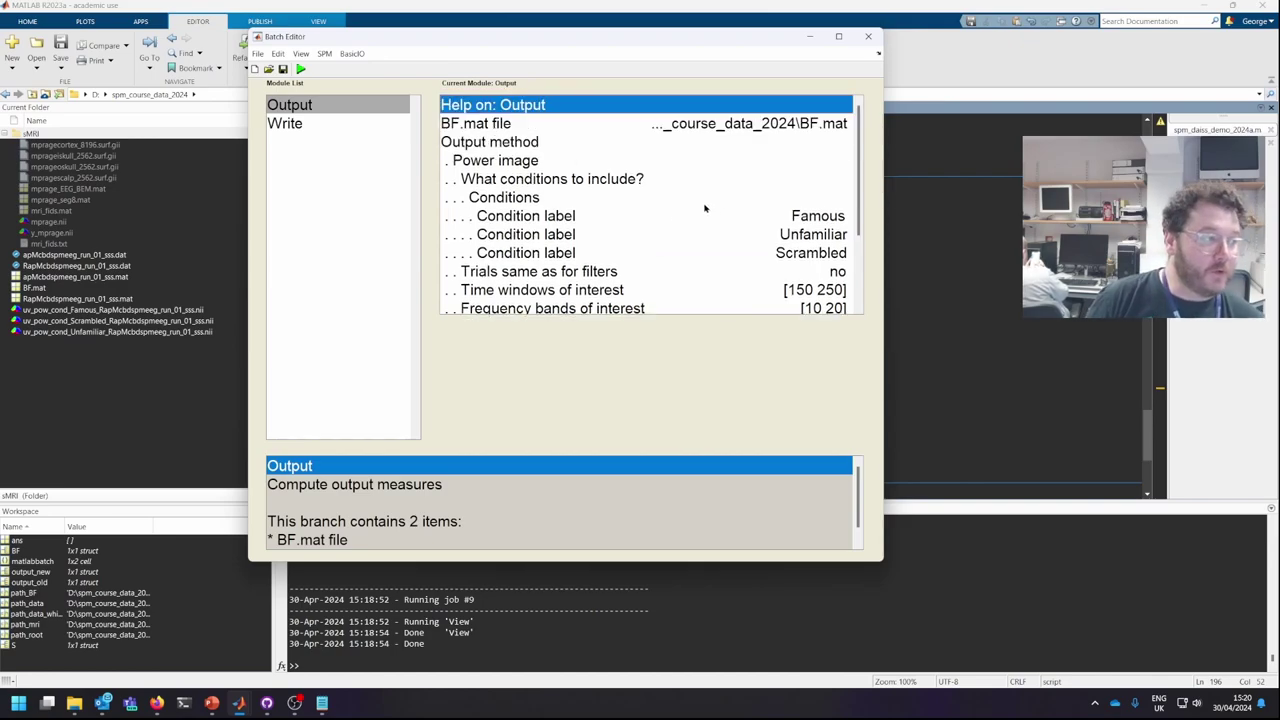
{"action": "left_click", "coordinate": [540, 125]}
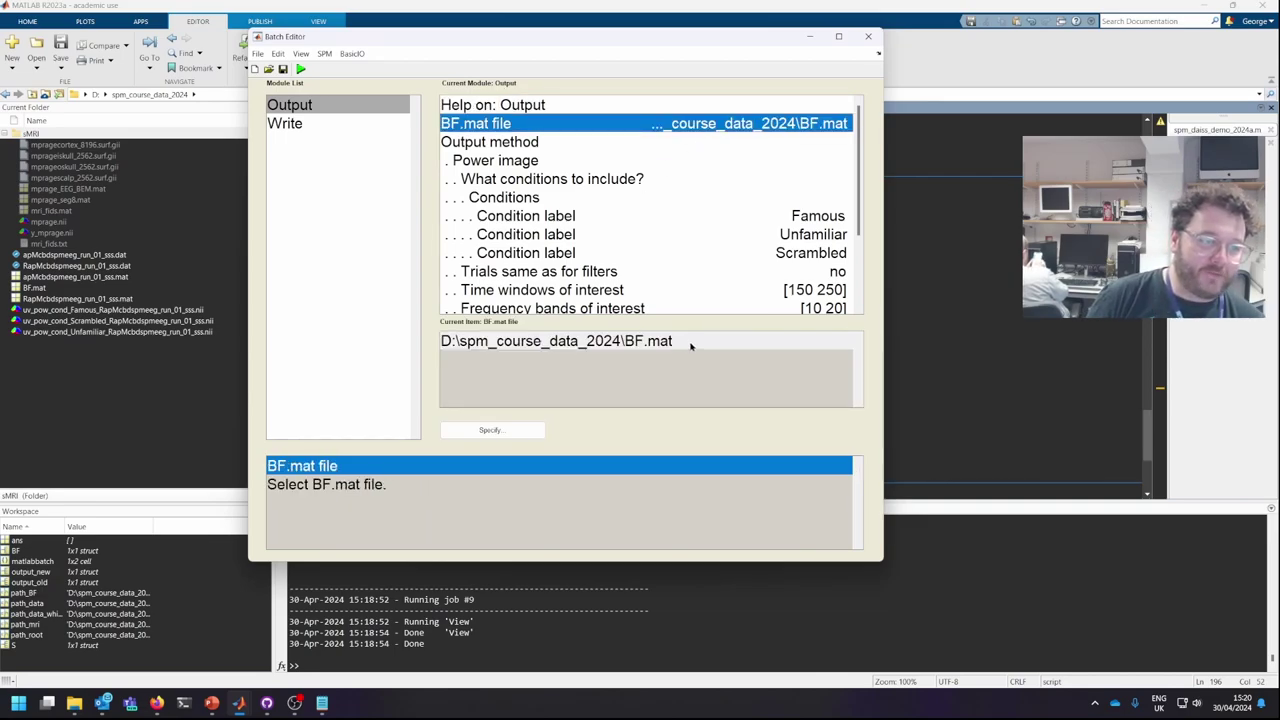
{"action": "left_click", "coordinate": [527, 143]}
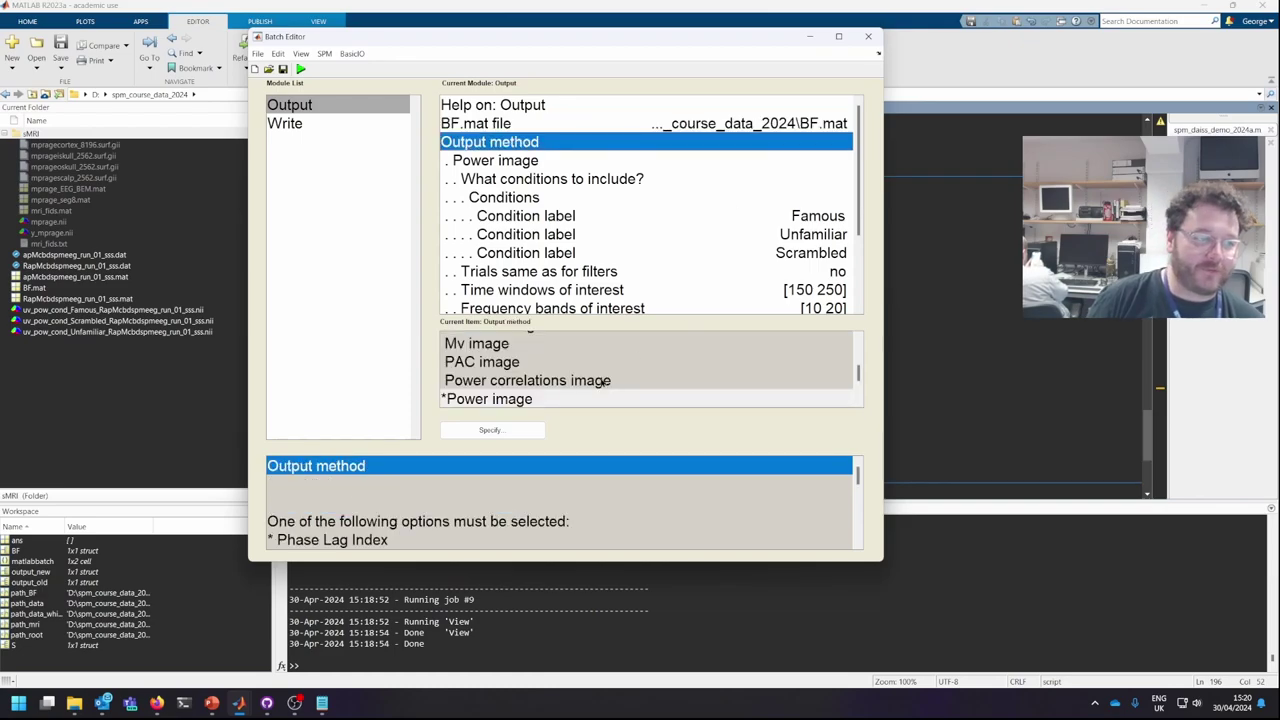
{"action": "scroll", "coordinate": [600, 380], "scroll_direction": "down", "scroll_amount": 1}
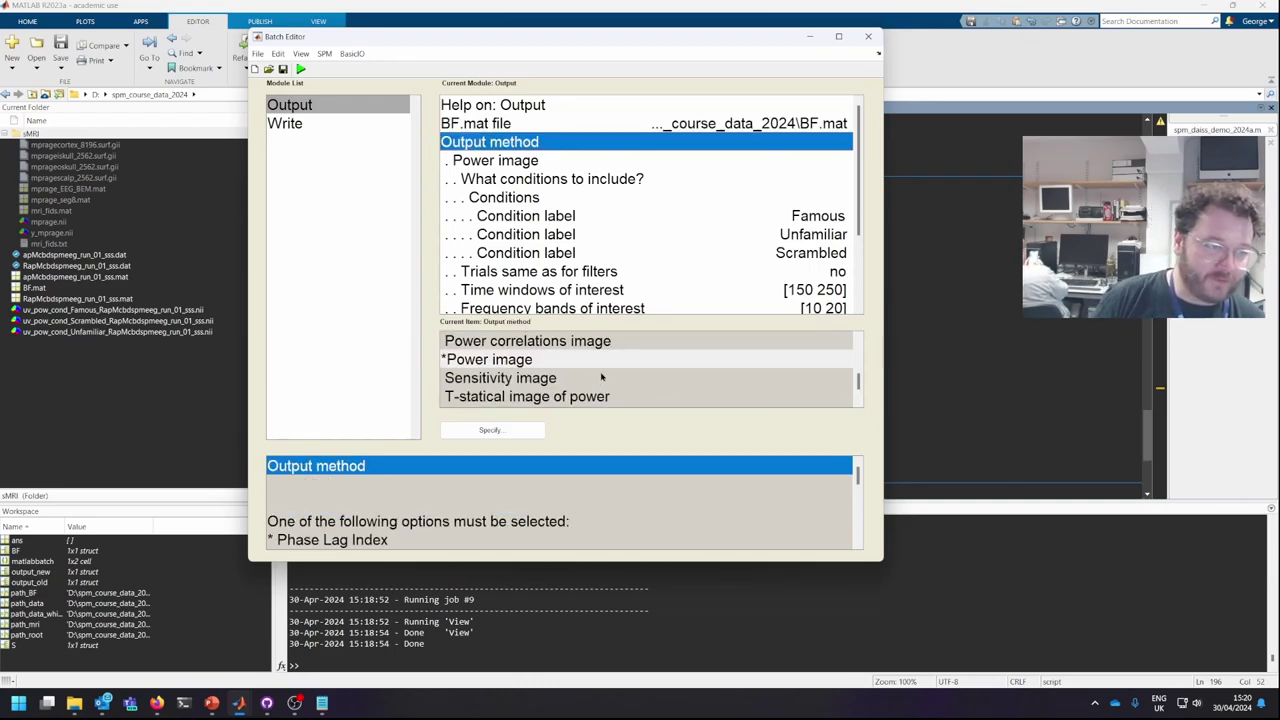
{"action": "left_click", "coordinate": [578, 368]}
{"action": "left_click", "coordinate": [508, 162]}
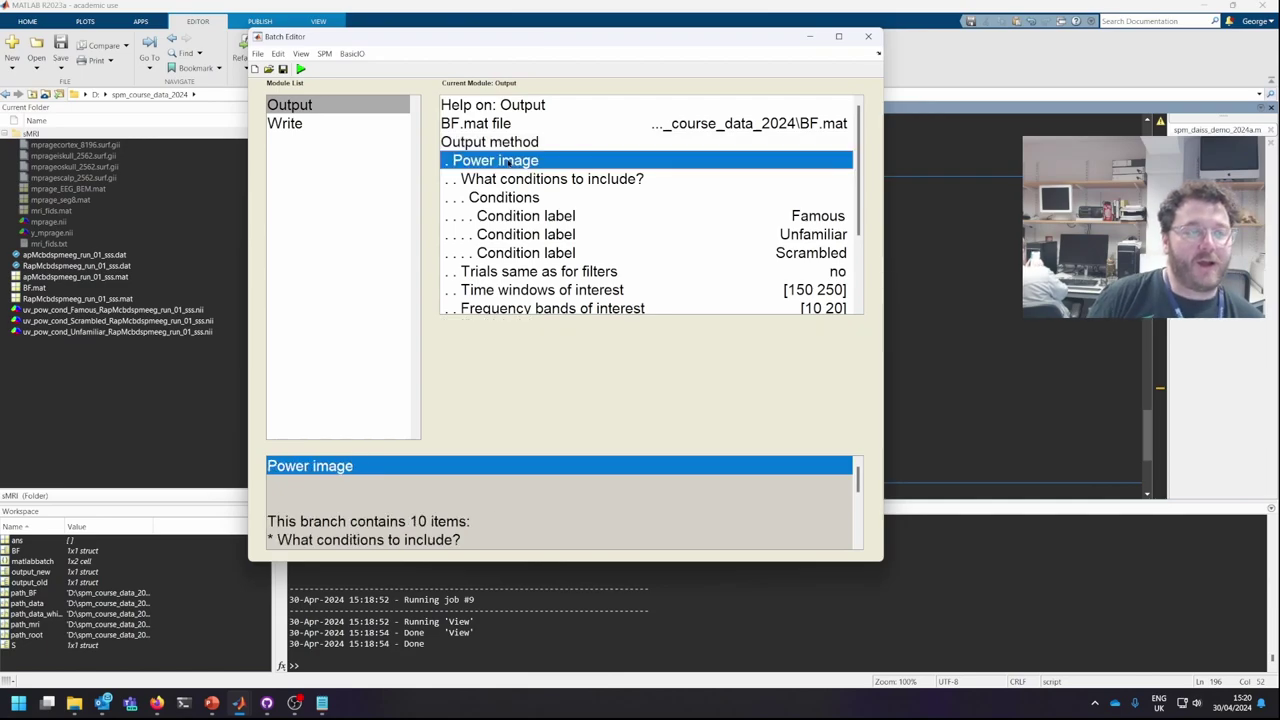
{"action": "left_click", "coordinate": [556, 180]}
{"action": "left_click", "coordinate": [612, 199]}
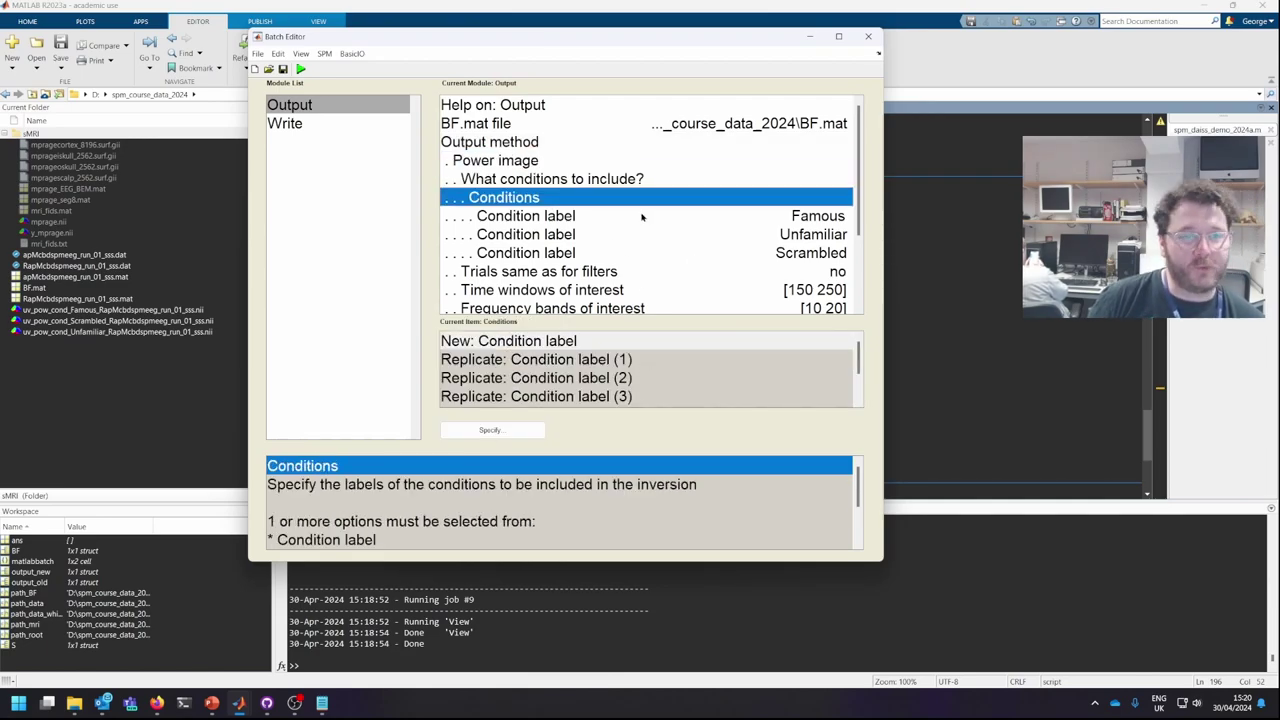
{"action": "left_click", "coordinate": [778, 218]}
{"action": "left_click", "coordinate": [707, 237]}
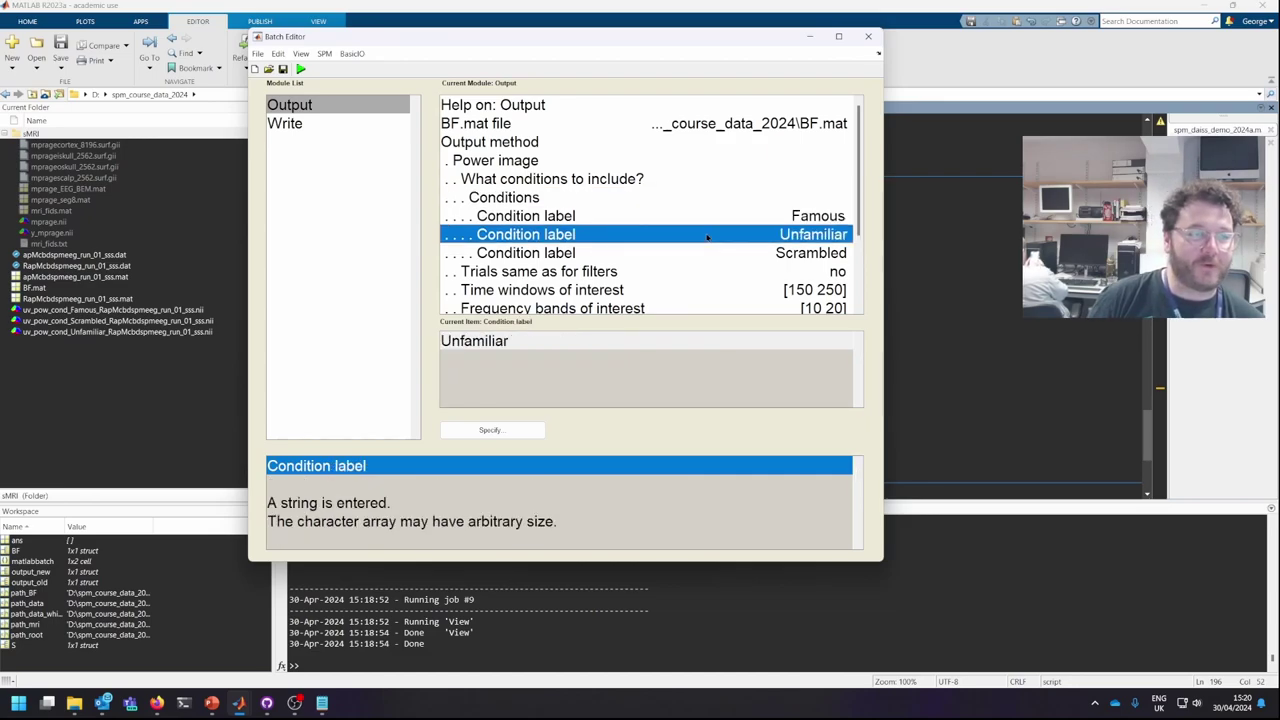
{"action": "left_click", "coordinate": [709, 256]}
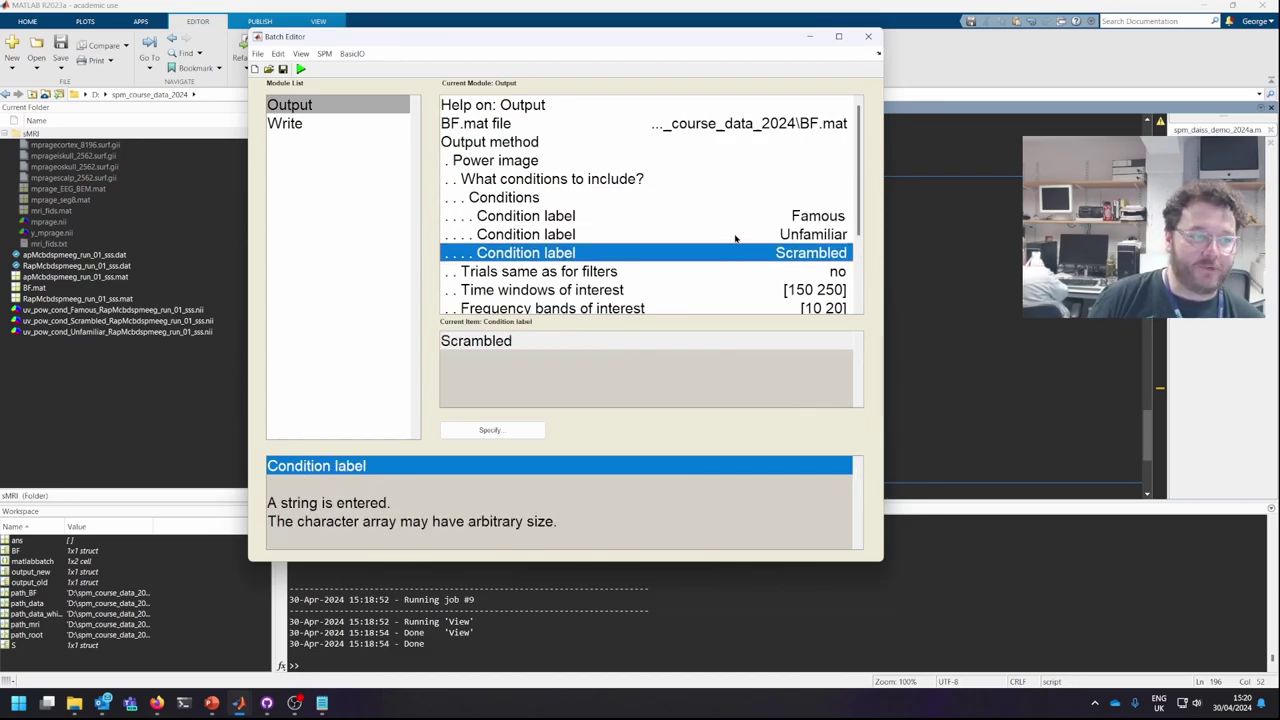
{"action": "scroll", "coordinate": [738, 238], "scroll_direction": "down", "scroll_amount": 2}
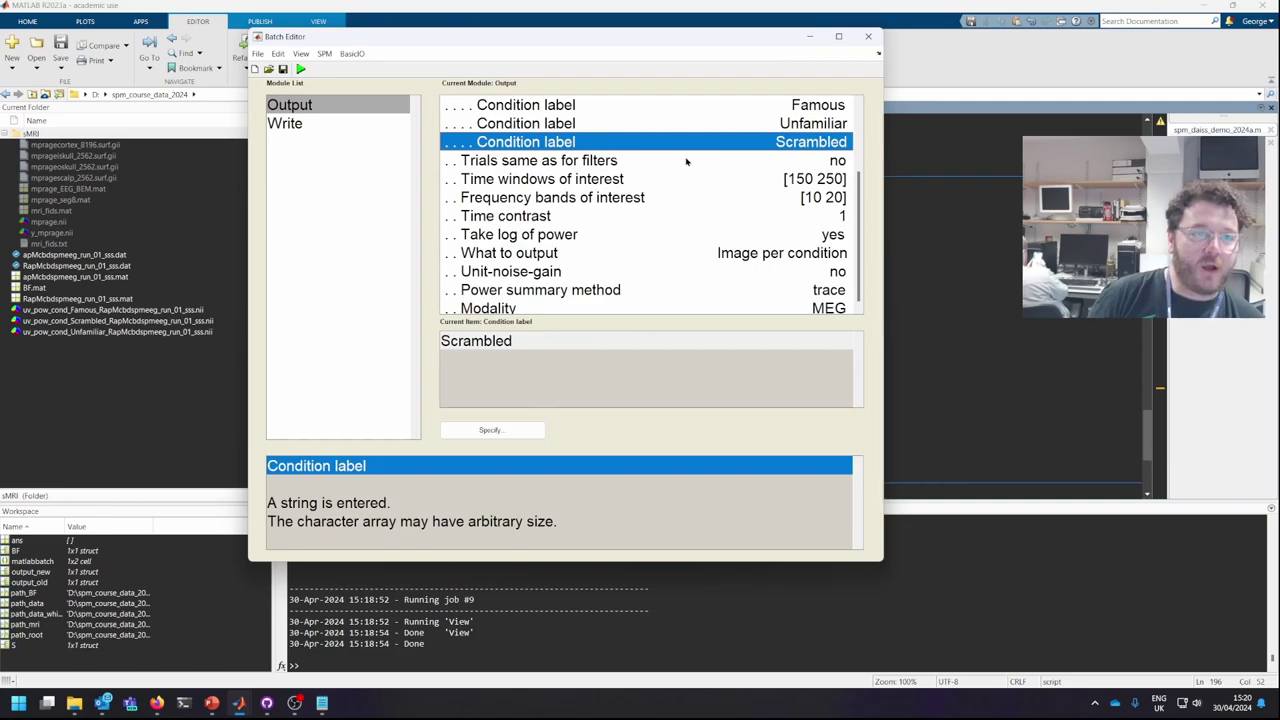
- Review the Output module's trial matching, time window, frequency band, time contrast and log power settings
{"action": "left_click", "coordinate": [687, 161]}
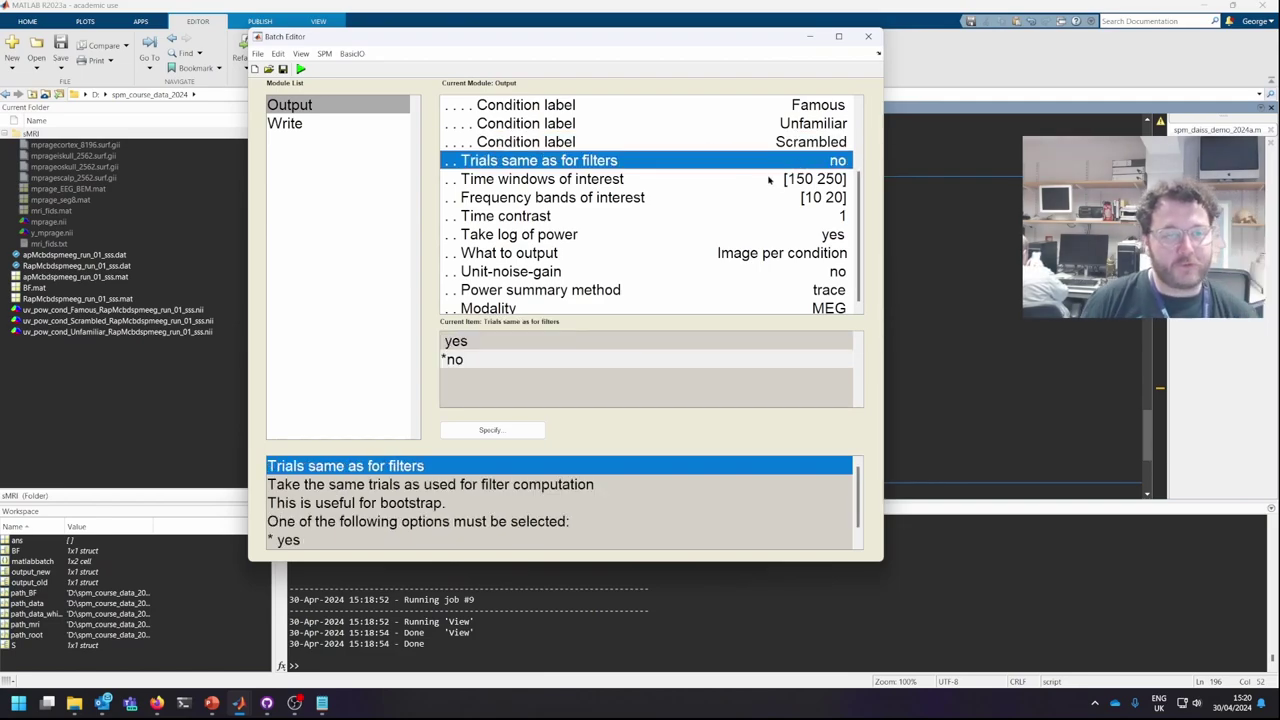
{"action": "left_click", "coordinate": [690, 178]}
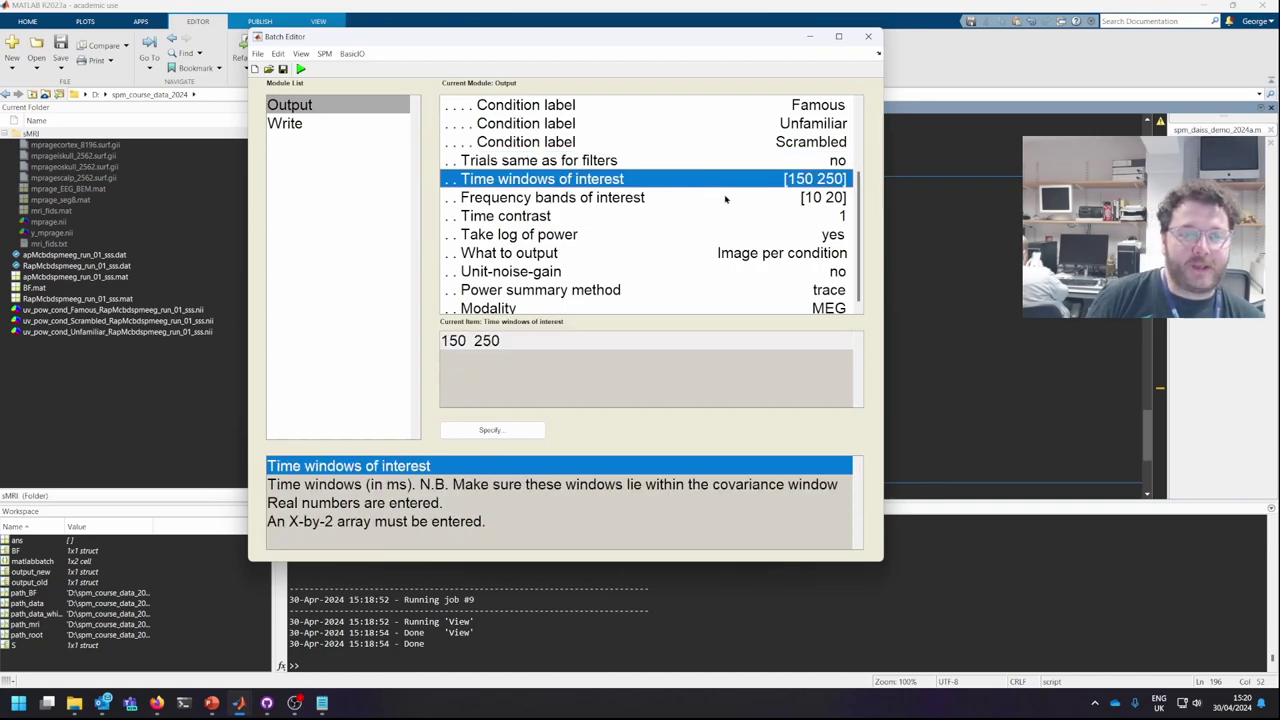
{"action": "left_click", "coordinate": [724, 196]}
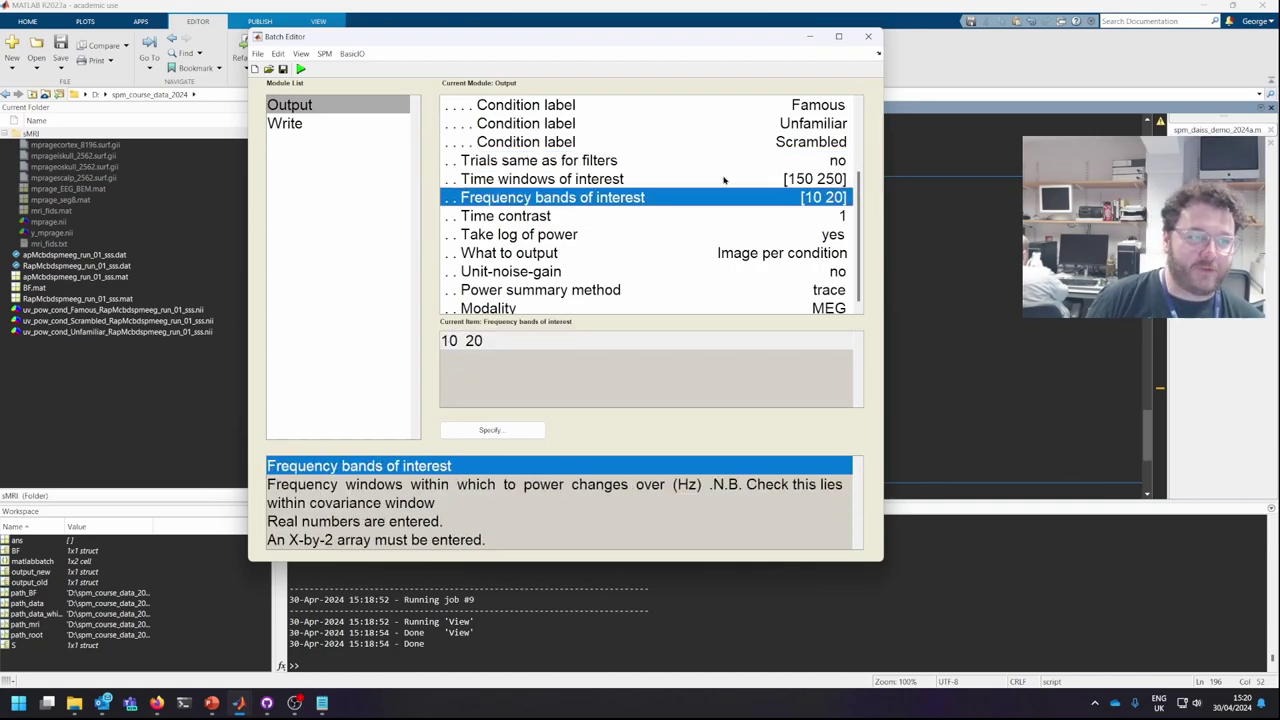
{"action": "left_click", "coordinate": [724, 179]}
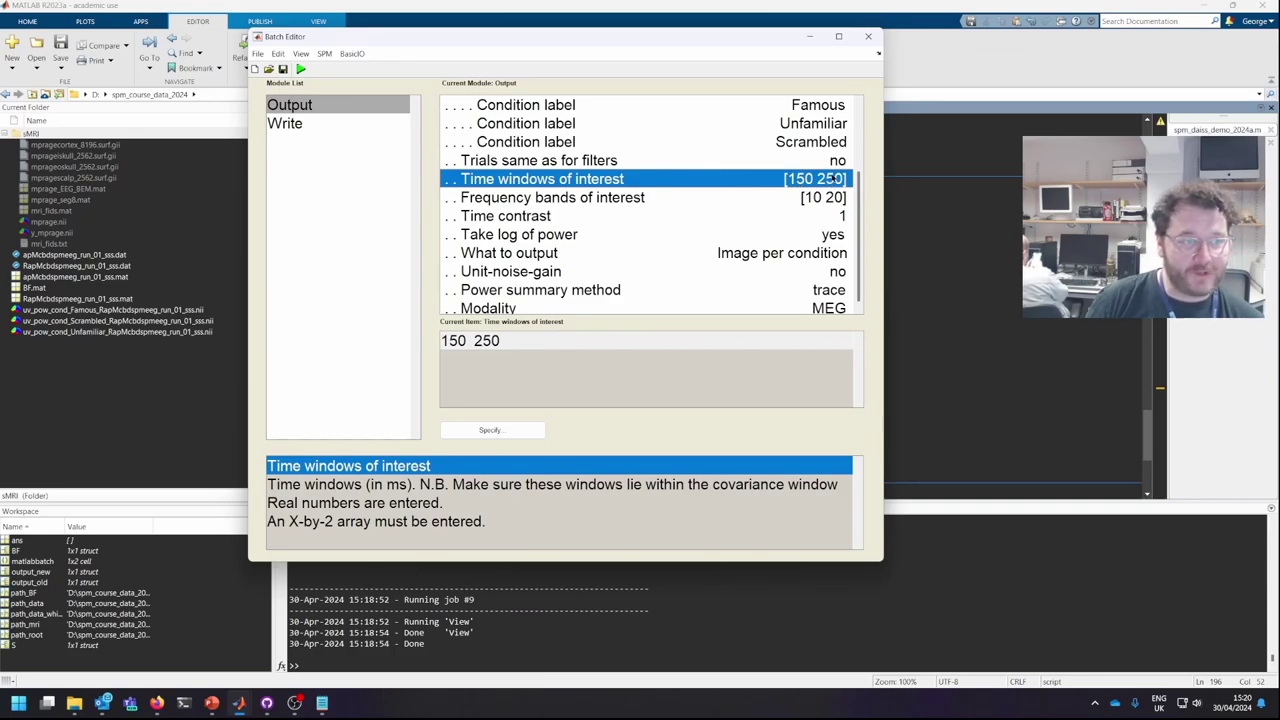
{"action": "left_click", "coordinate": [752, 199]}
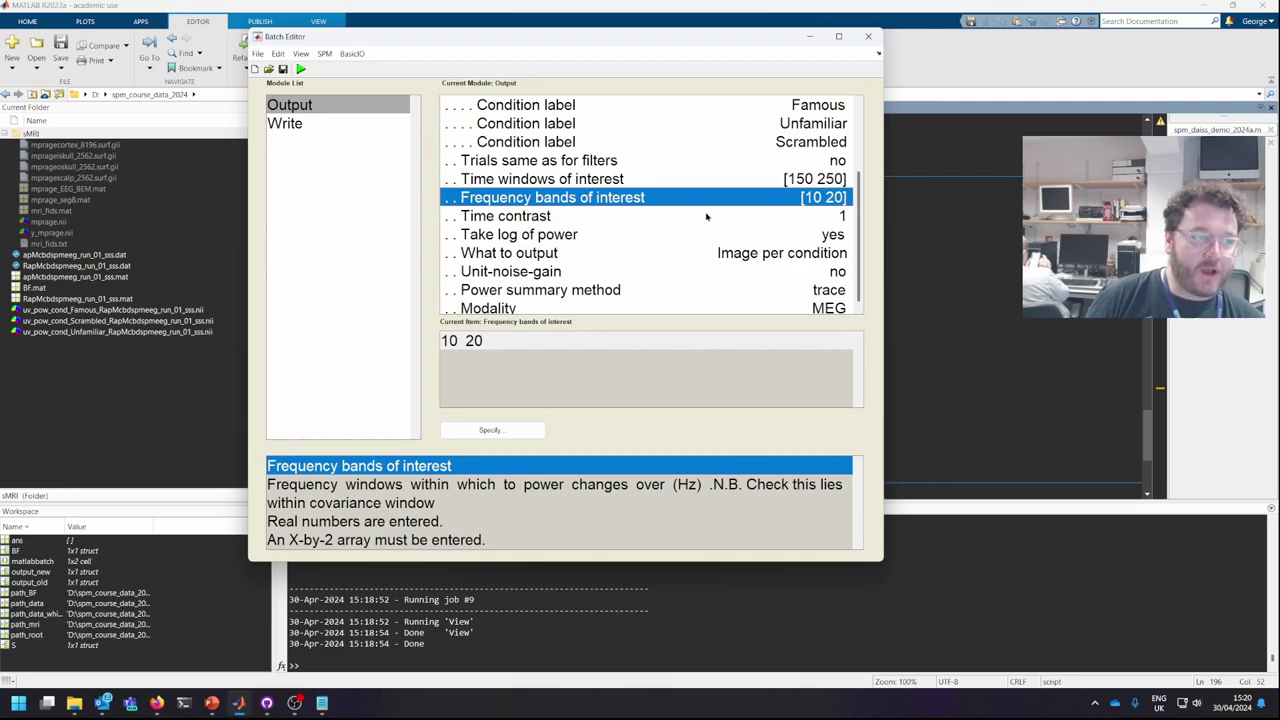
{"action": "left_click", "coordinate": [706, 216]}
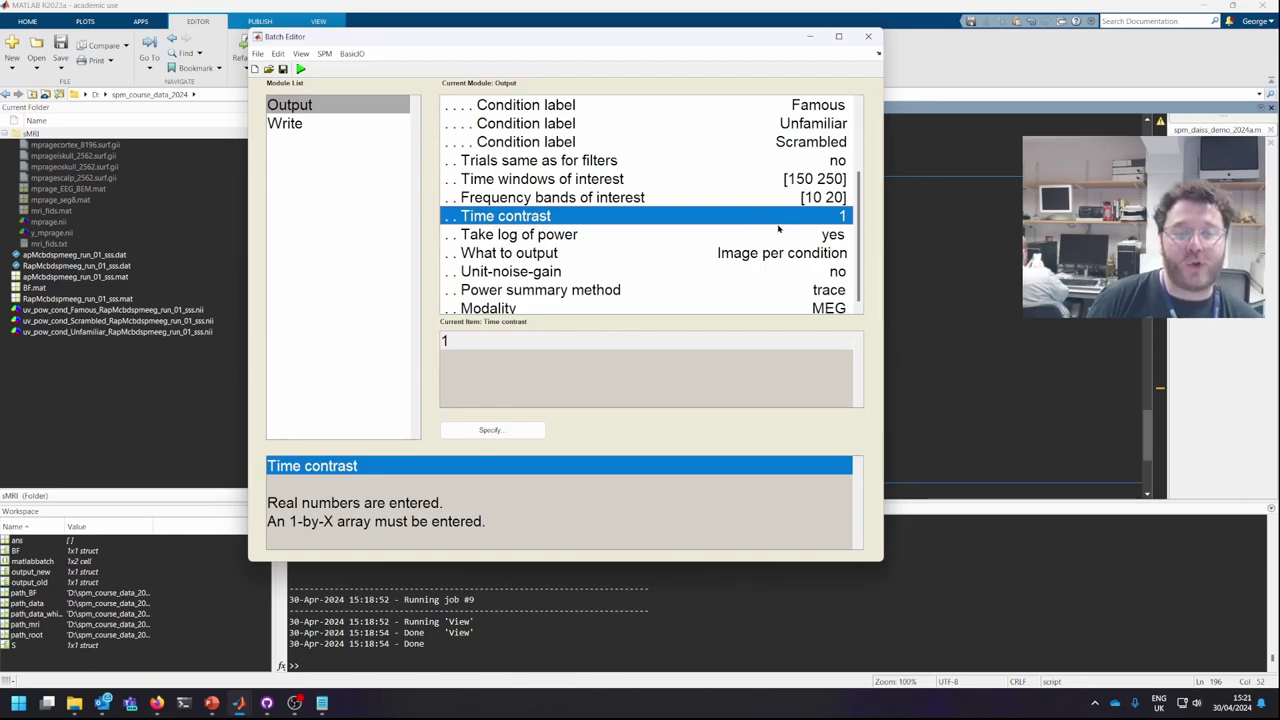
{"action": "left_click", "coordinate": [708, 235]}
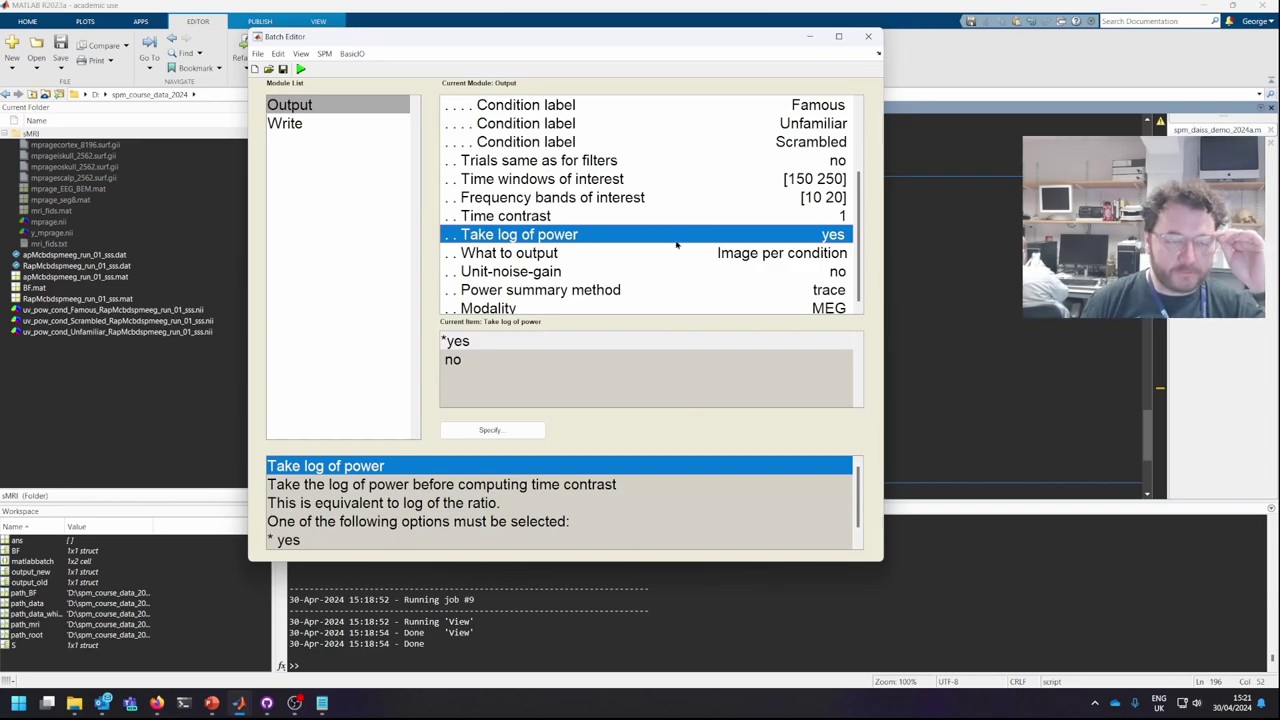
- Review output image type, unit-noise-gain, power summary and modality, then select the Write module
{"action": "left_click", "coordinate": [677, 253]}
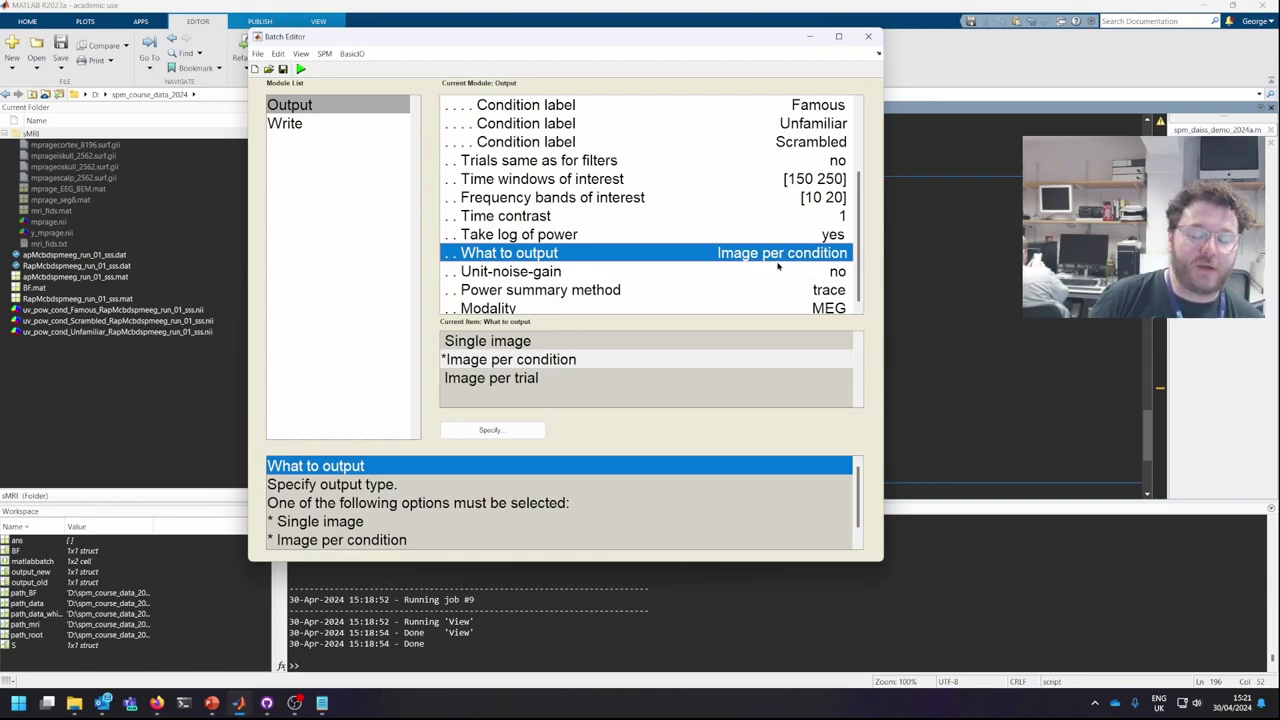
{"action": "scroll", "coordinate": [790, 253], "scroll_direction": "down", "scroll_amount": 1}
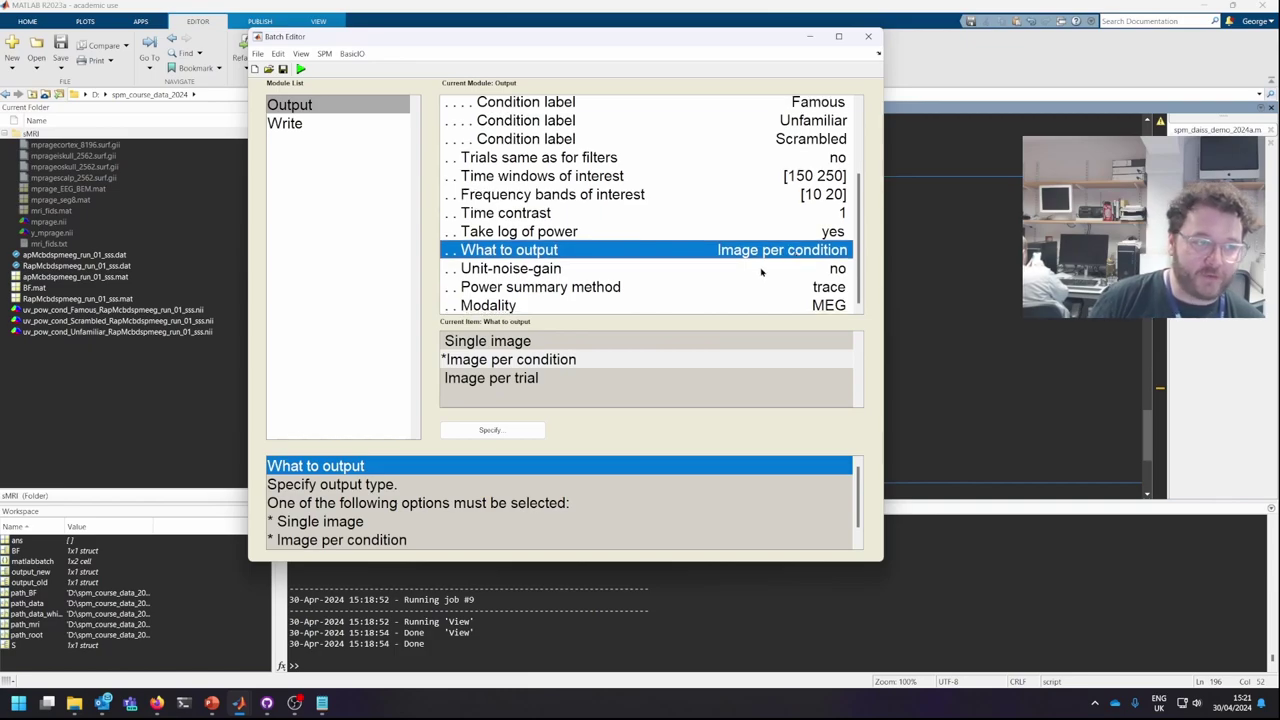
{"action": "left_click", "coordinate": [680, 269]}
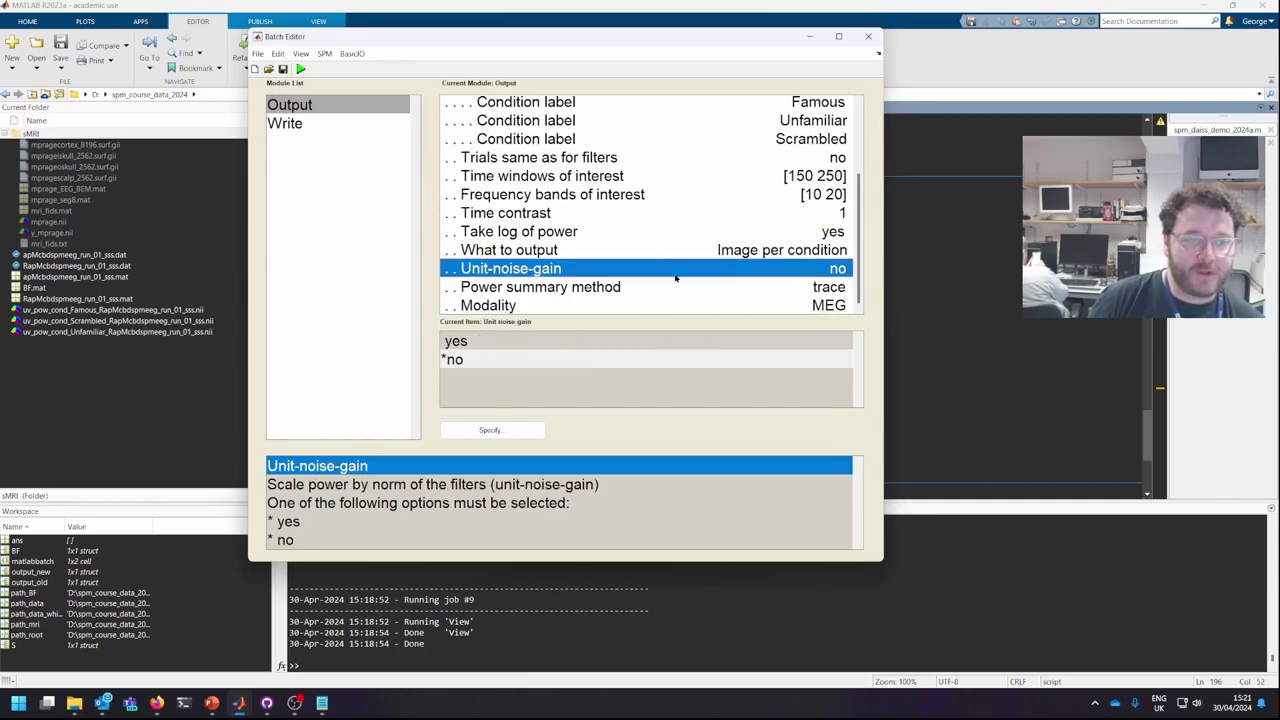
{"action": "left_click", "coordinate": [734, 291]}
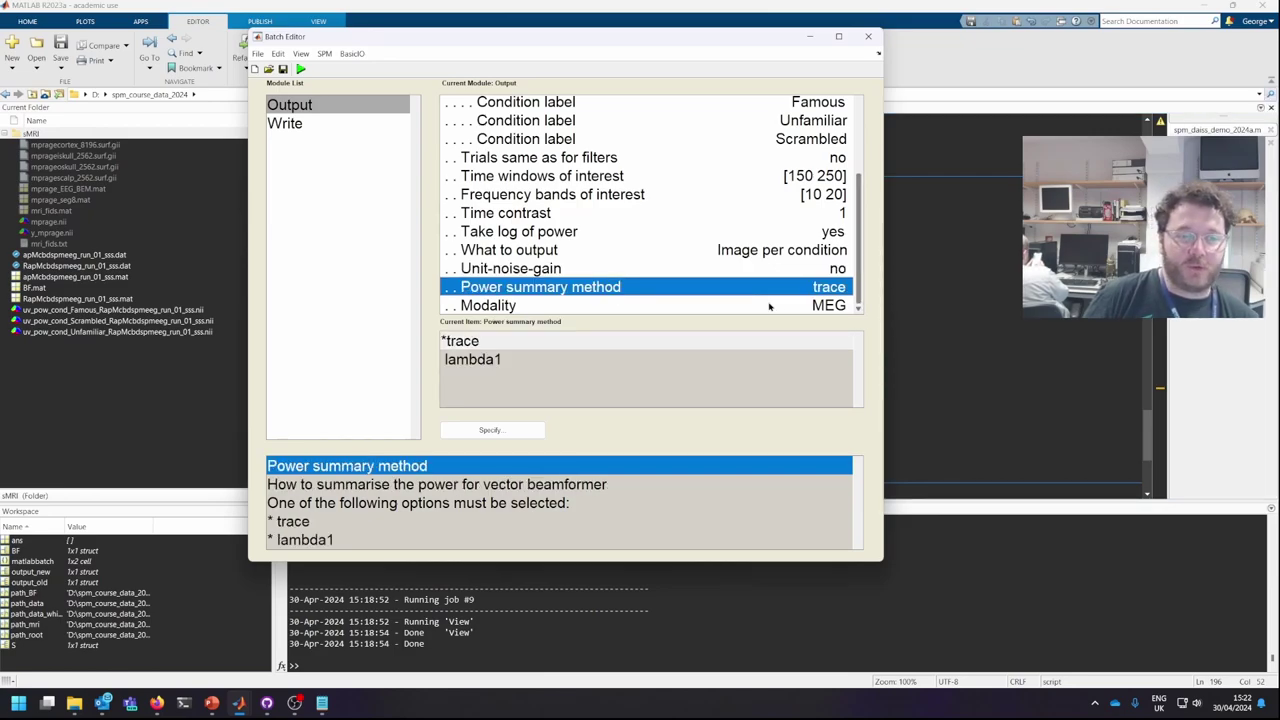
{"action": "left_click", "coordinate": [767, 275]}
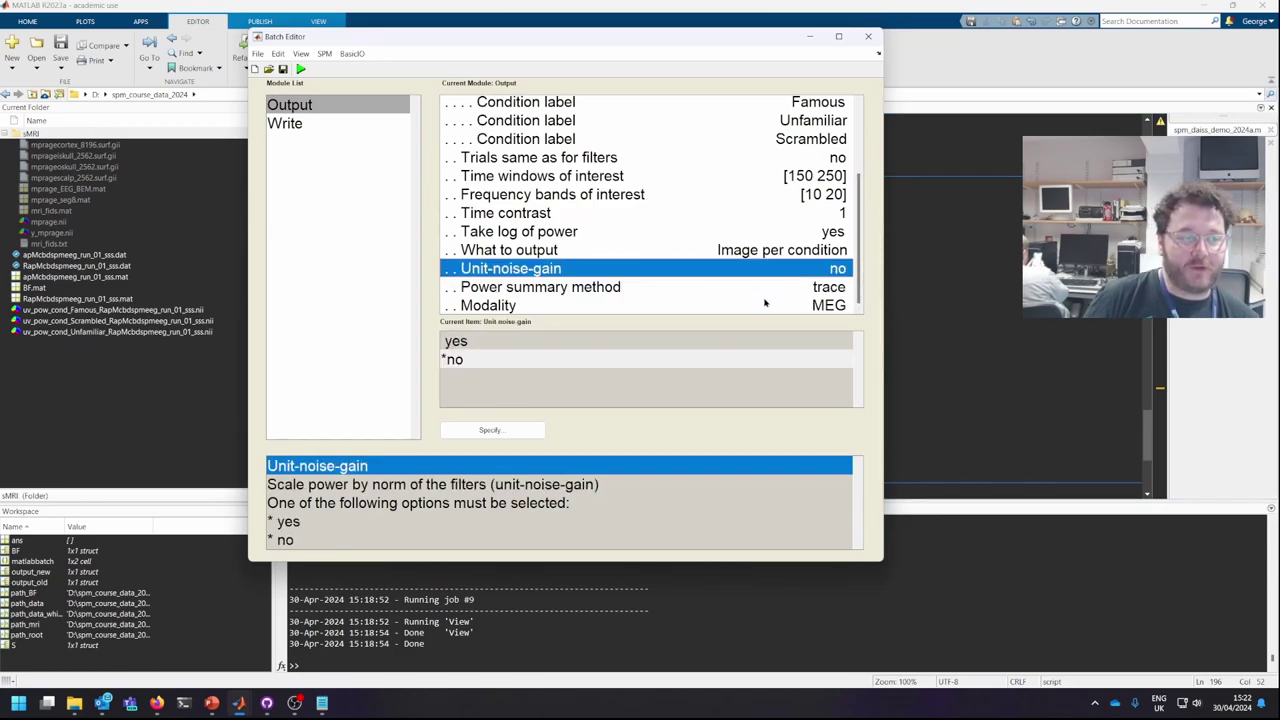
{"action": "left_click", "coordinate": [767, 304]}
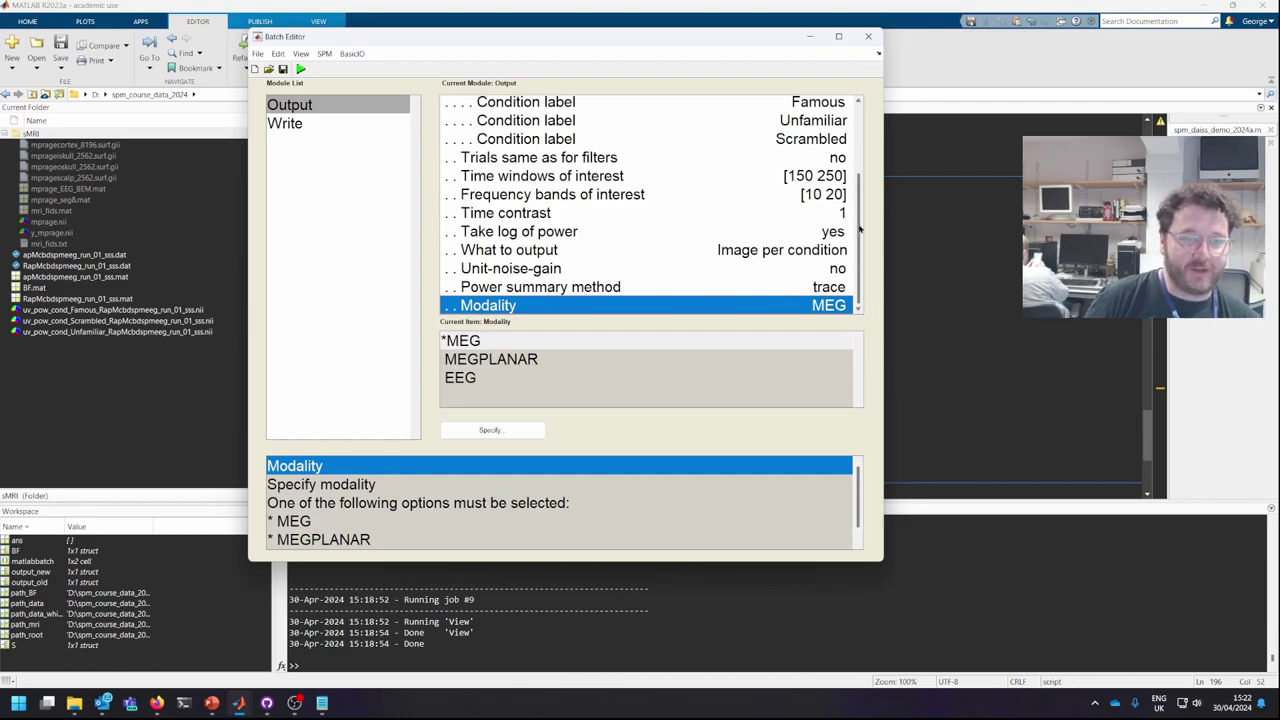
{"action": "left_click", "coordinate": [285, 123]}
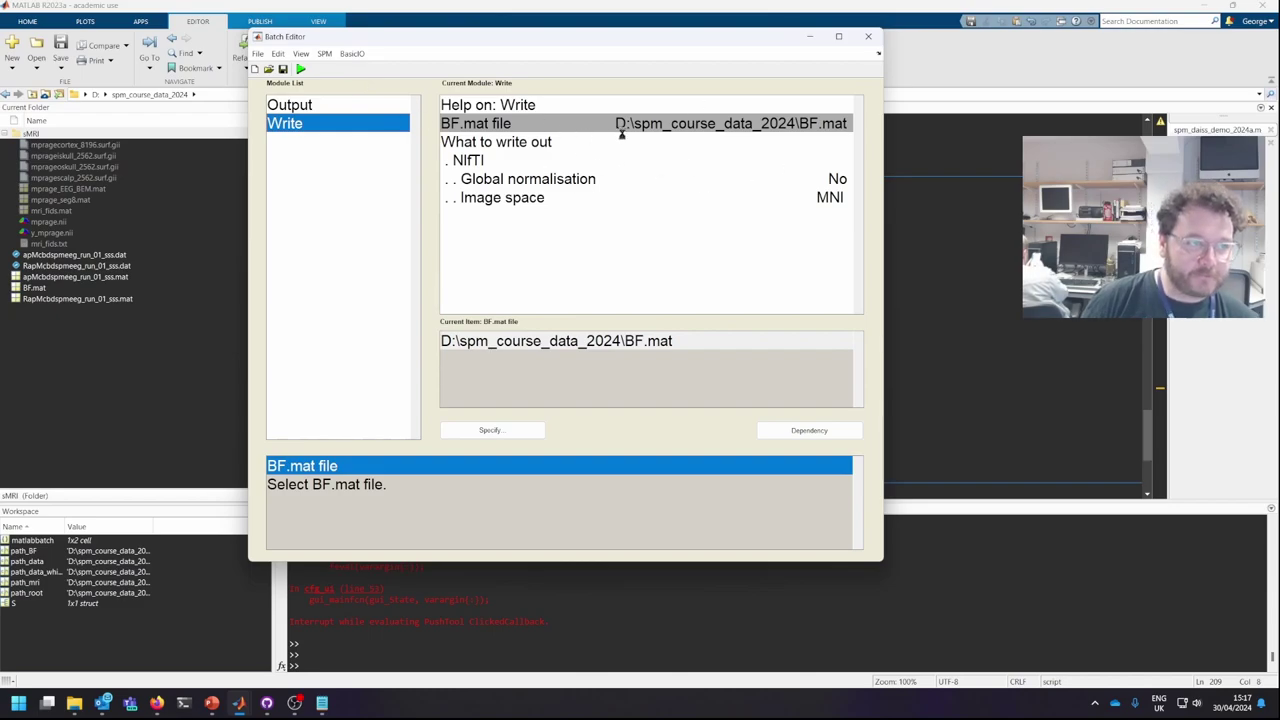
- Confirm NIfTI output in MNI space without global normalisation, and run the beamformer batch
{"action": "left_click", "coordinate": [492, 162]}
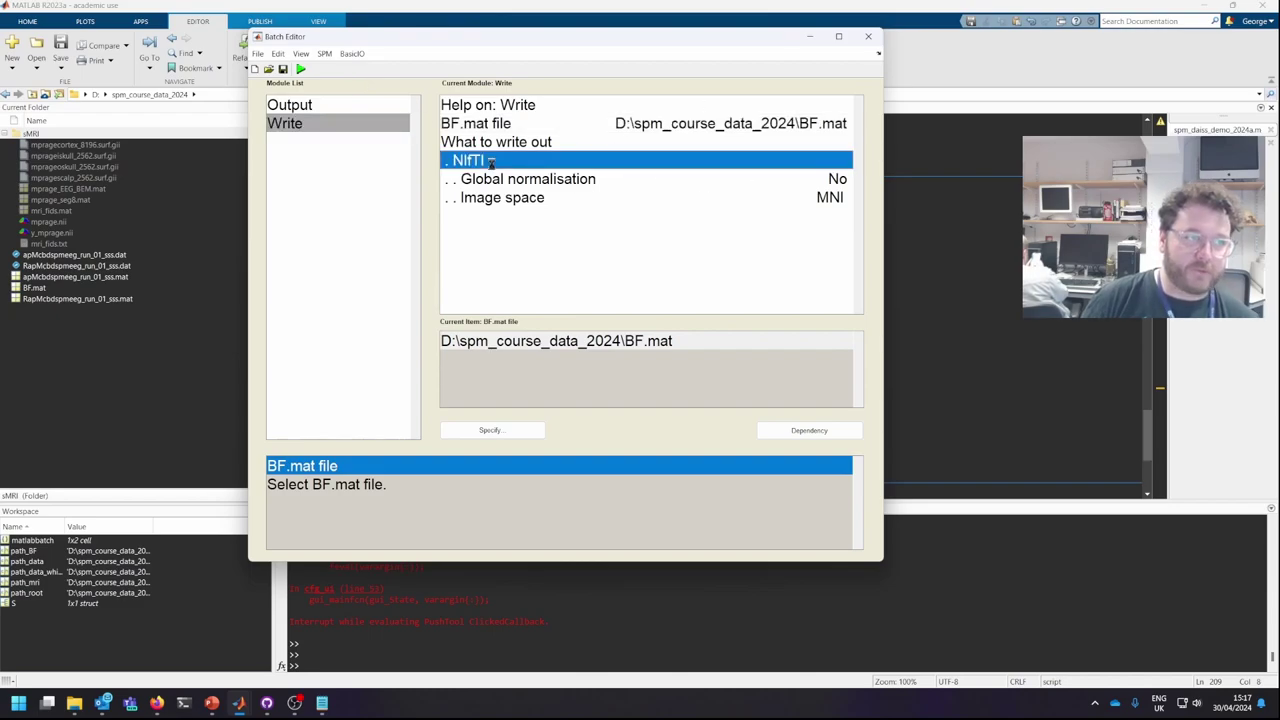
{"action": "left_click", "coordinate": [554, 142]}
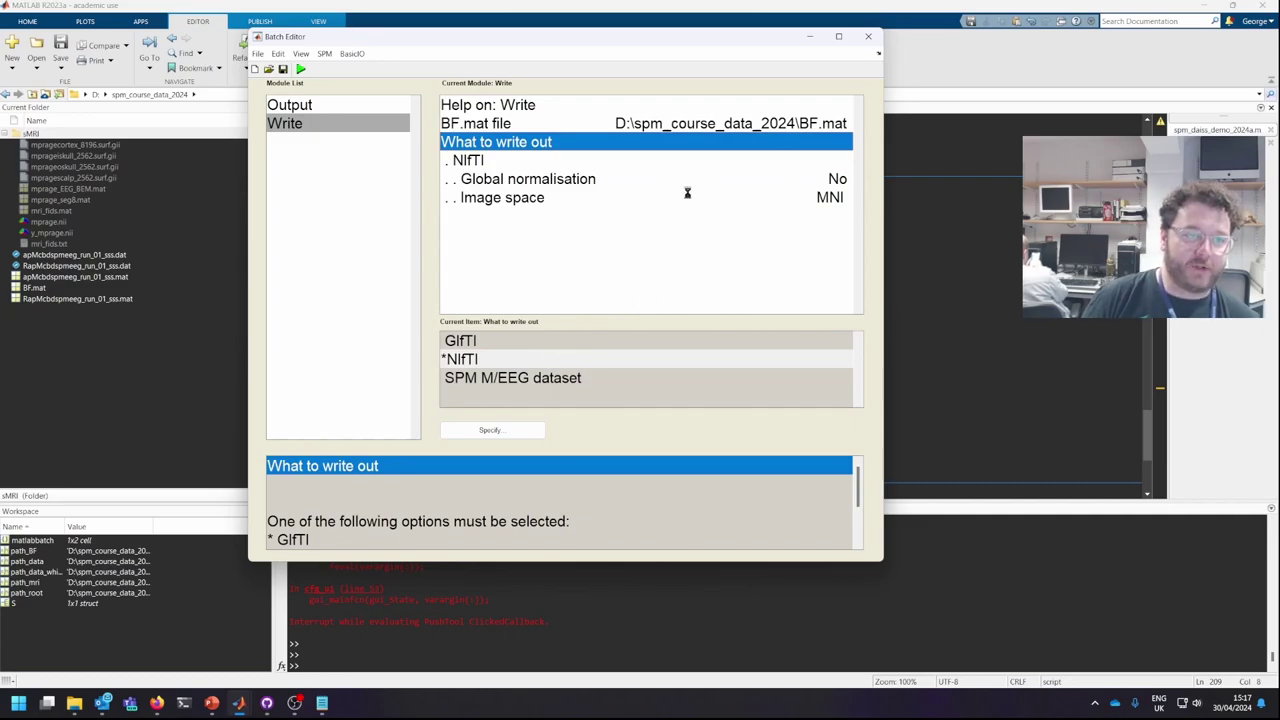
{"action": "left_click", "coordinate": [640, 173]}
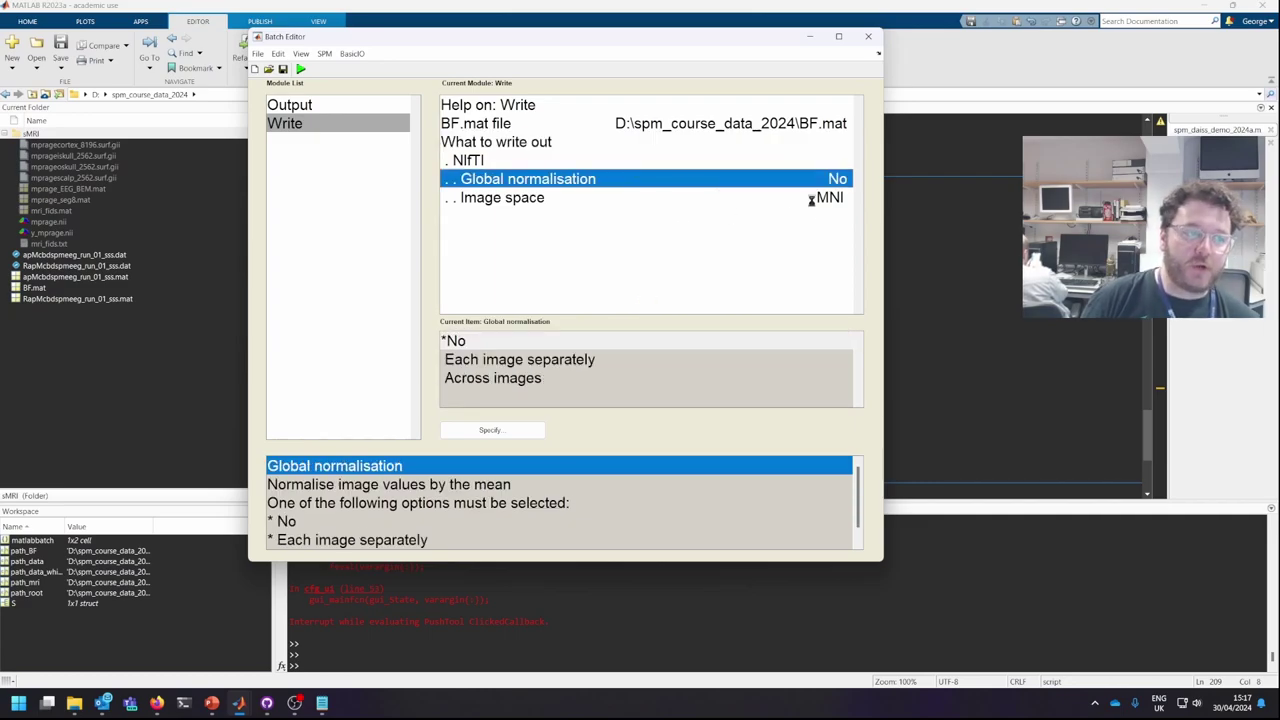
{"action": "left_click", "coordinate": [630, 197]}
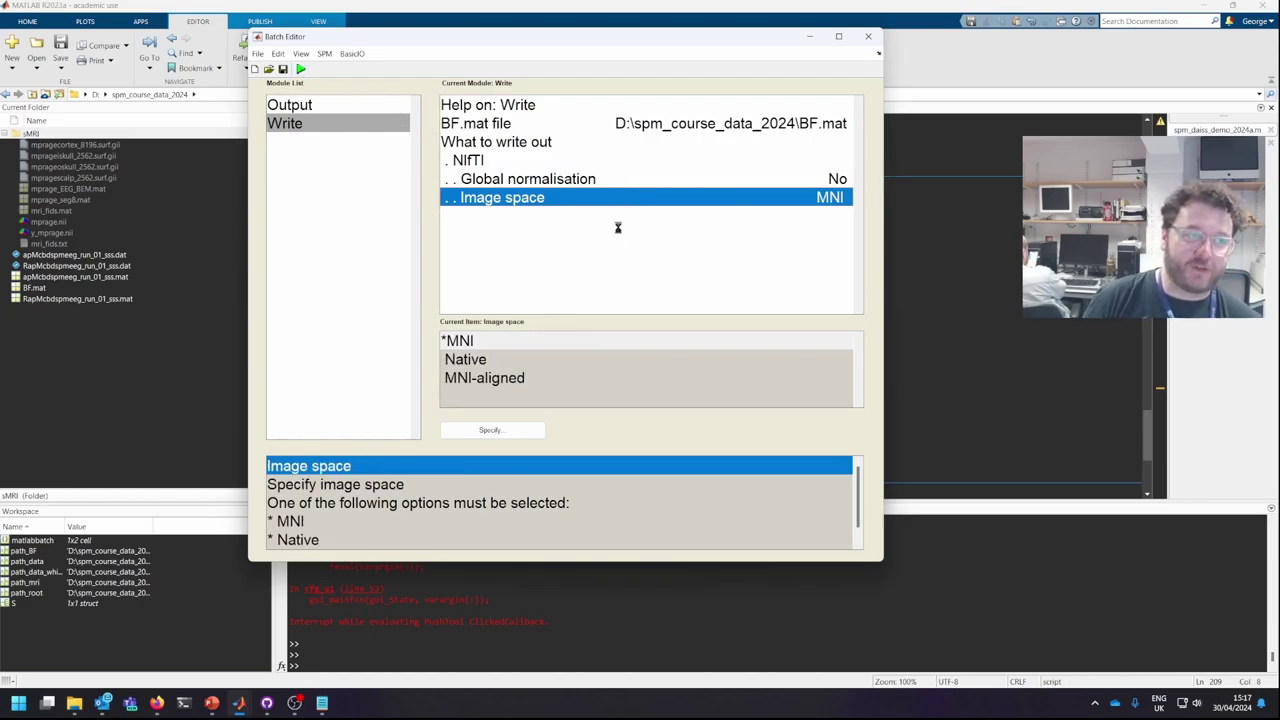
{"action": "left_click", "coordinate": [300, 70]}
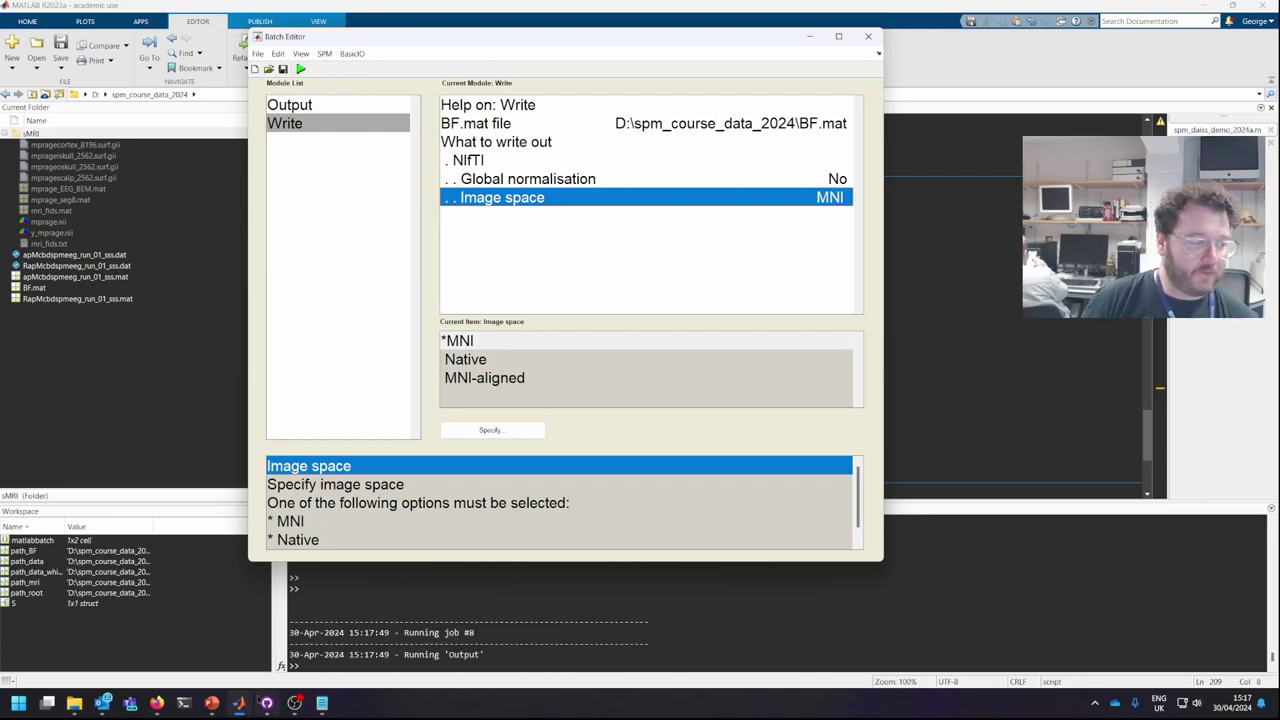
{"action": "mouse_move", "coordinate": [238, 703]}
{"action": "left_click", "coordinate": [215, 645]}
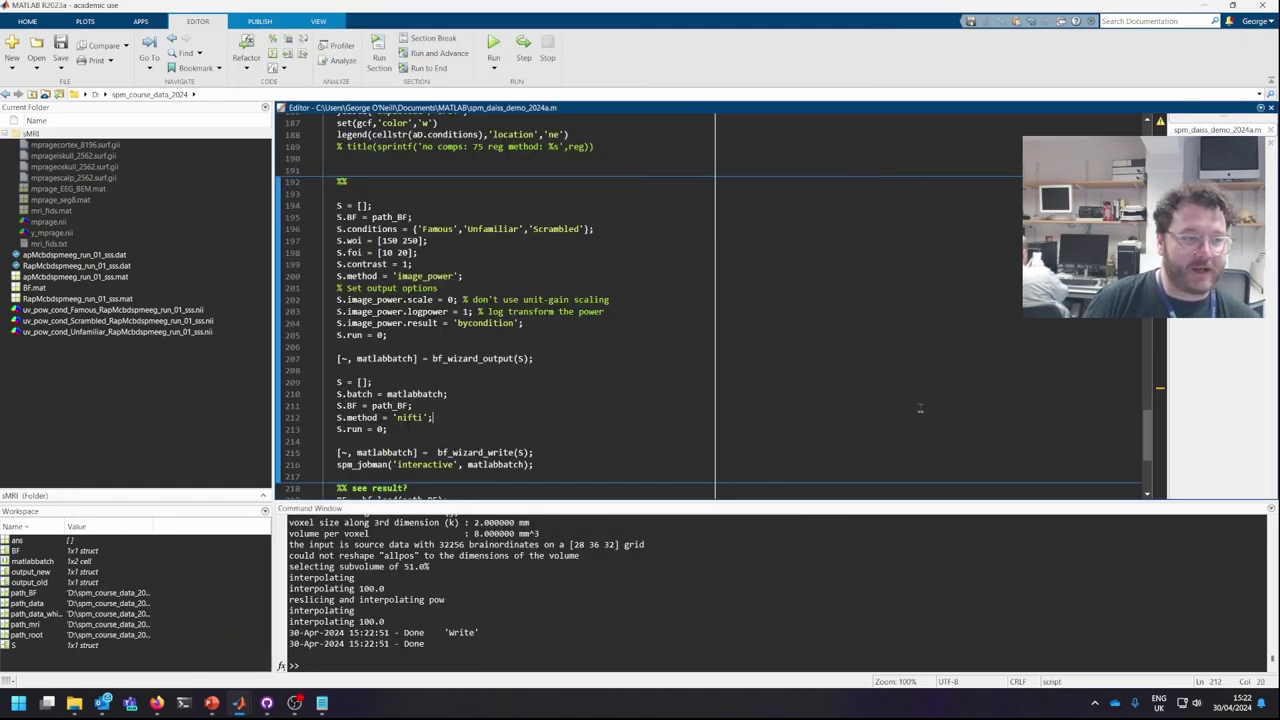
- Run the script's see-result section to render the face-vs-scrambled glass-brain map, then return to the editor
{"action": "scroll", "coordinate": [898, 403], "scroll_direction": "down", "scroll_amount": 5}
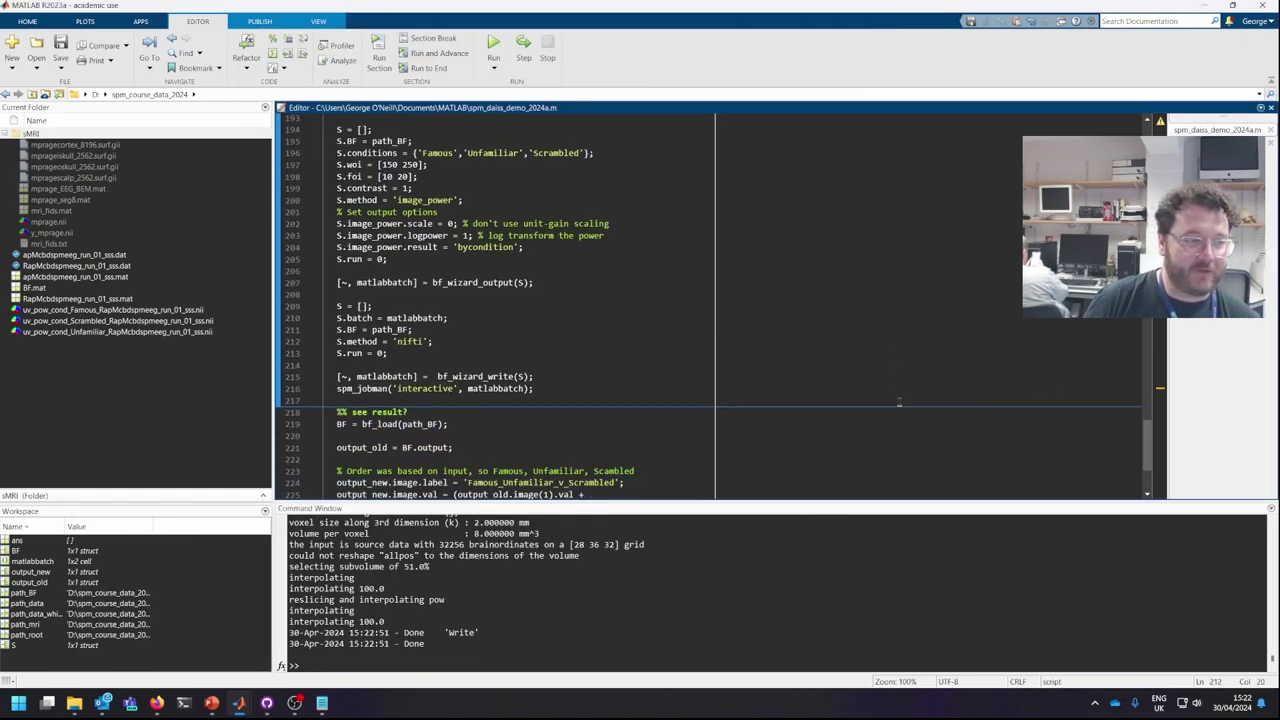
{"action": "left_click", "coordinate": [672, 449]}
{"action": "key", "text": "Down"}
{"action": "key", "text": "Down"}
{"action": "key", "text": "Down"}
{"action": "key", "text": "Down"}
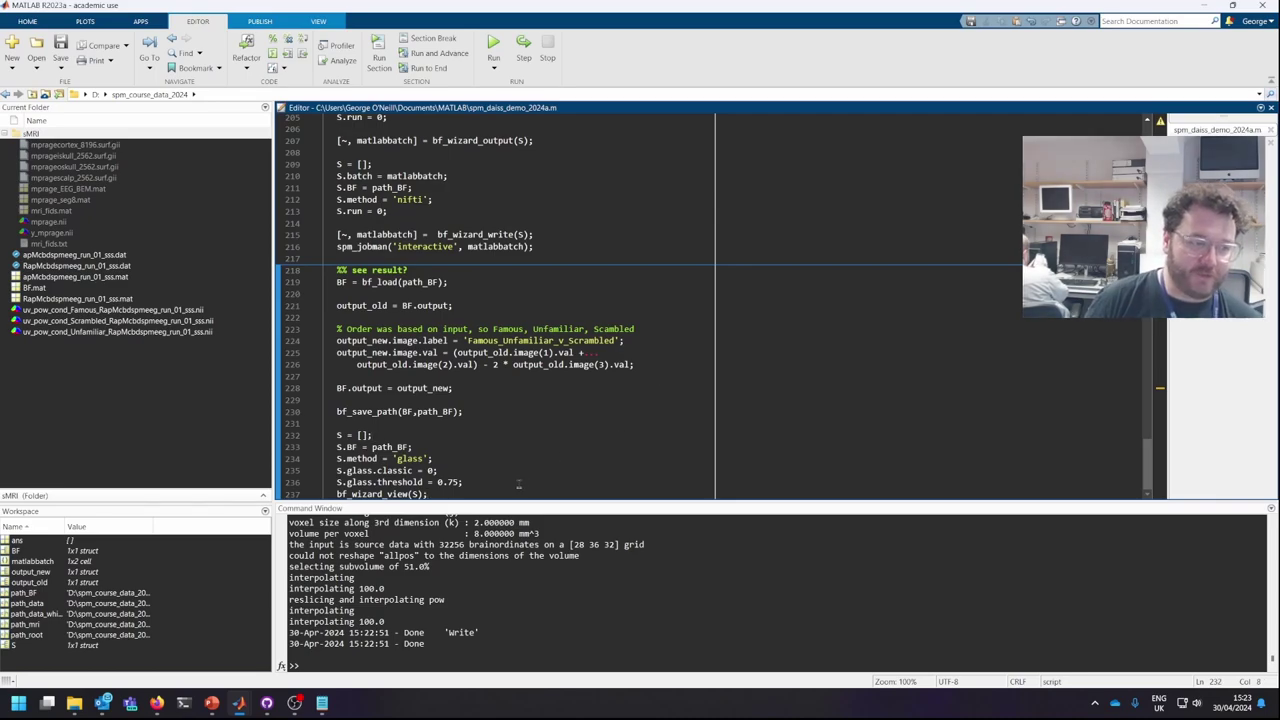
{"action": "left_click_drag", "start_coordinate": [520, 484], "coordinate": [314, 280]}
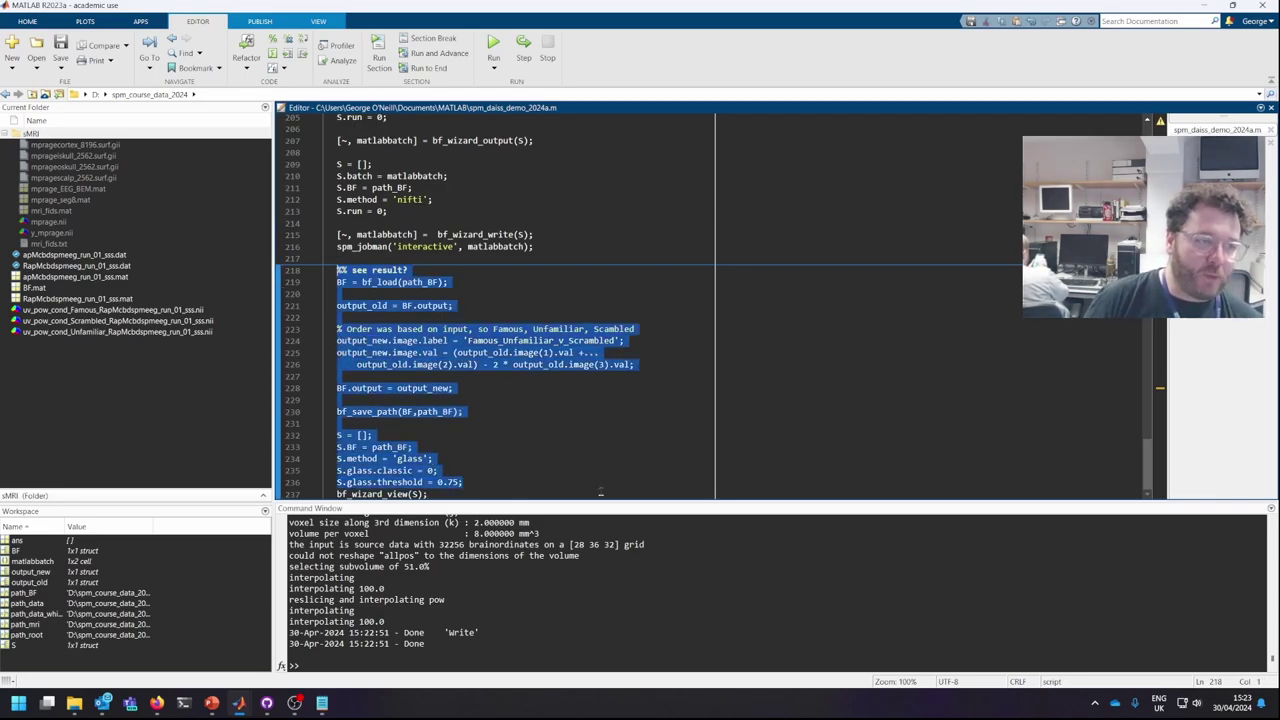
{"action": "left_click", "coordinate": [600, 493]}
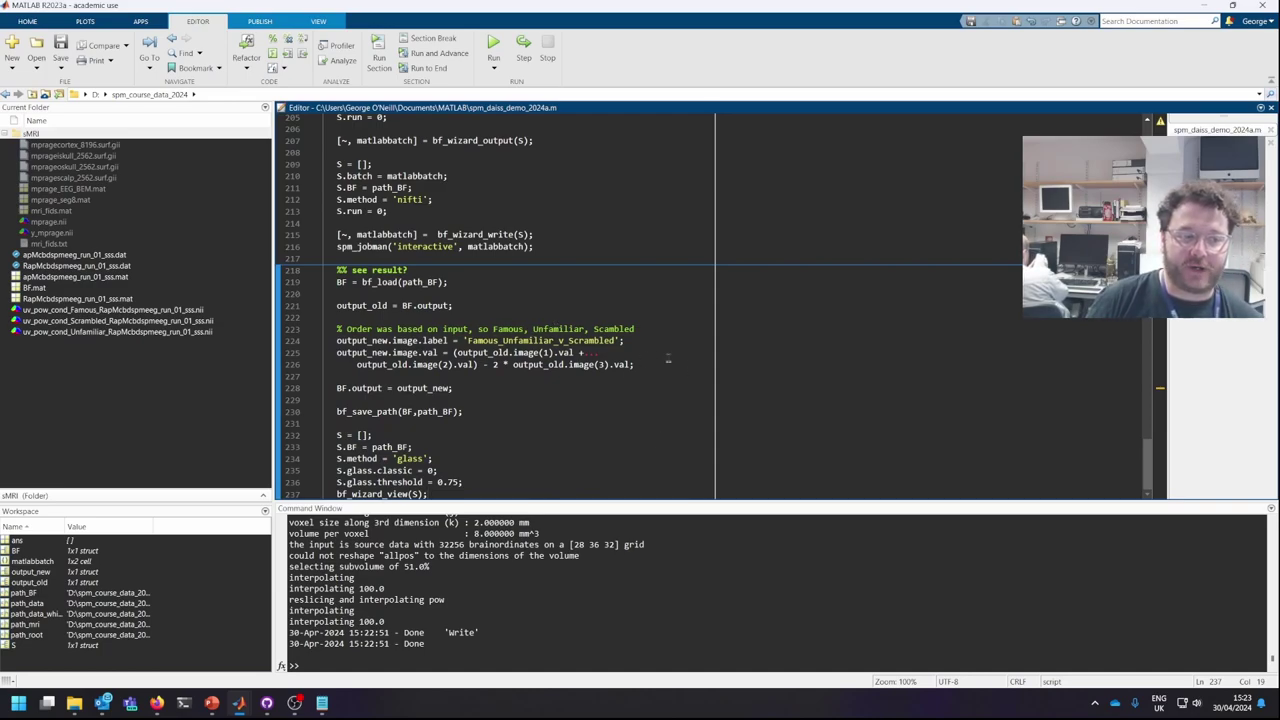
{"action": "left_click_drag", "start_coordinate": [492, 364], "coordinate": [503, 364]}
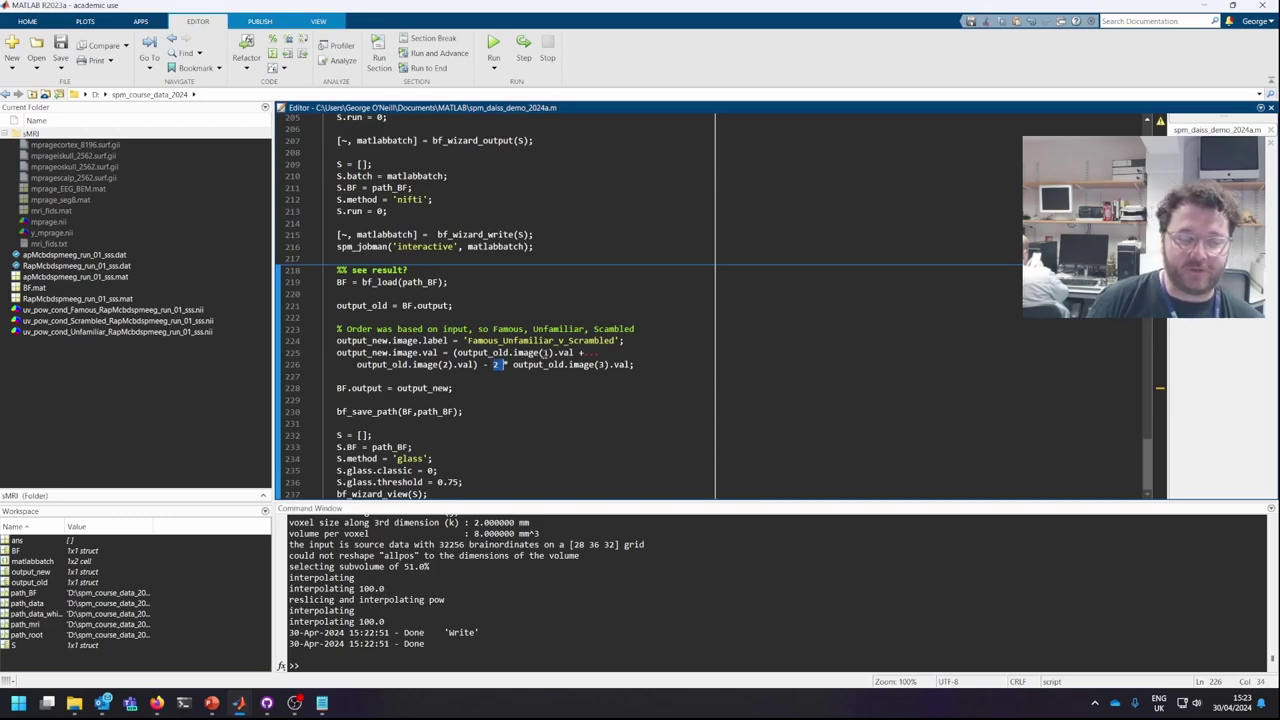
{"action": "left_click", "coordinate": [680, 356]}
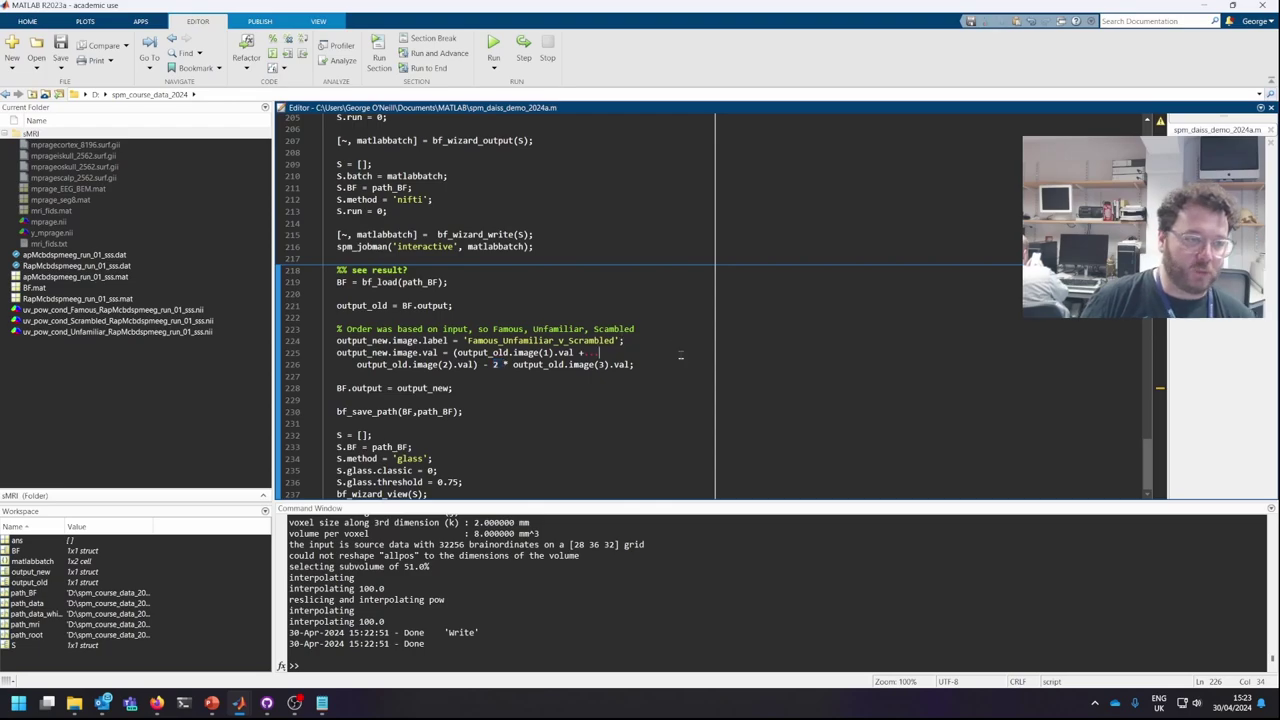
{"action": "key", "text": "ctrl+Return"}
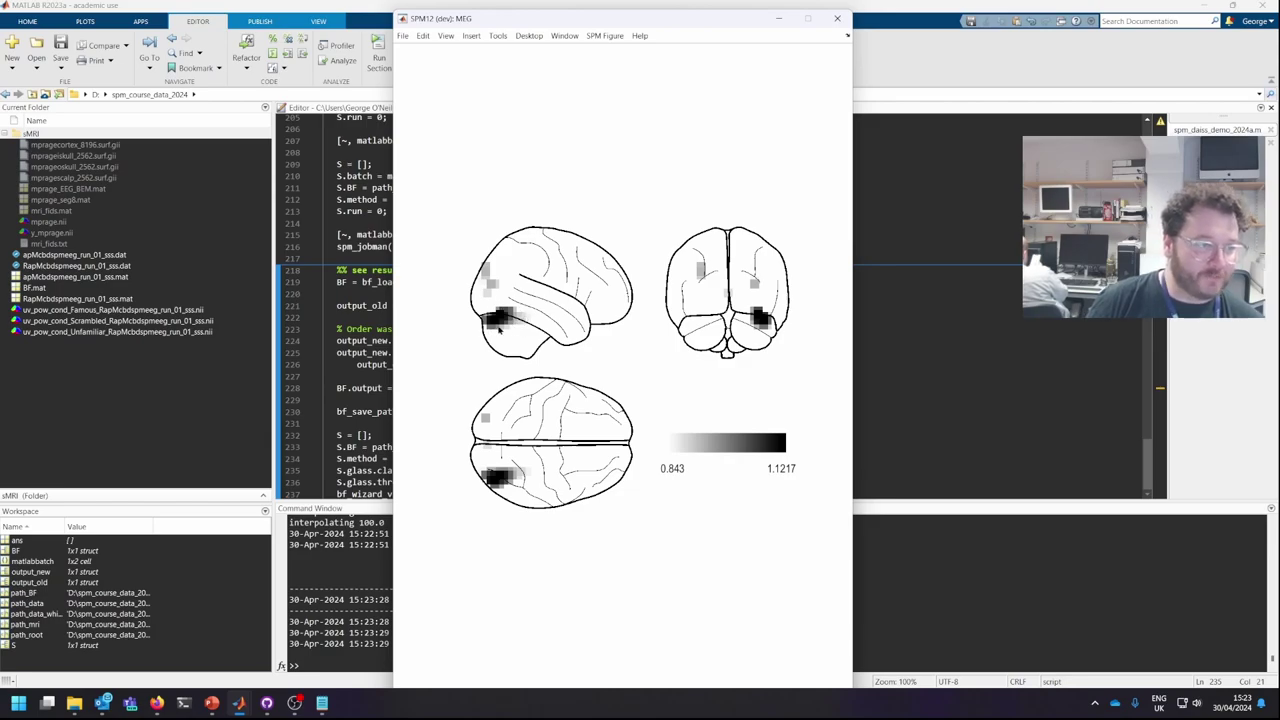
{"action": "key", "text": "alt+Tab"}
- Run the script's 'Extract the Virtual electrodes from right FFA' section to load its batch
{"action": "left_click", "coordinate": [660, 328]}
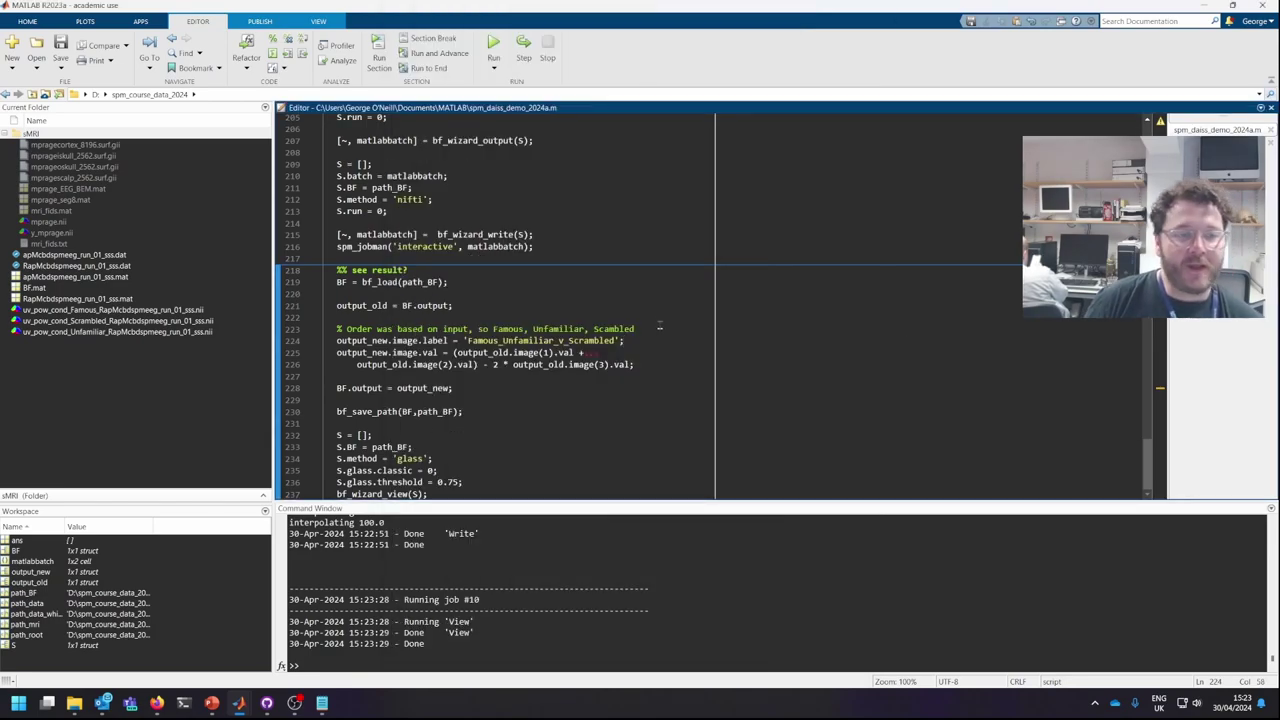
{"action": "scroll", "coordinate": [660, 328], "scroll_direction": "up", "scroll_amount": 12}
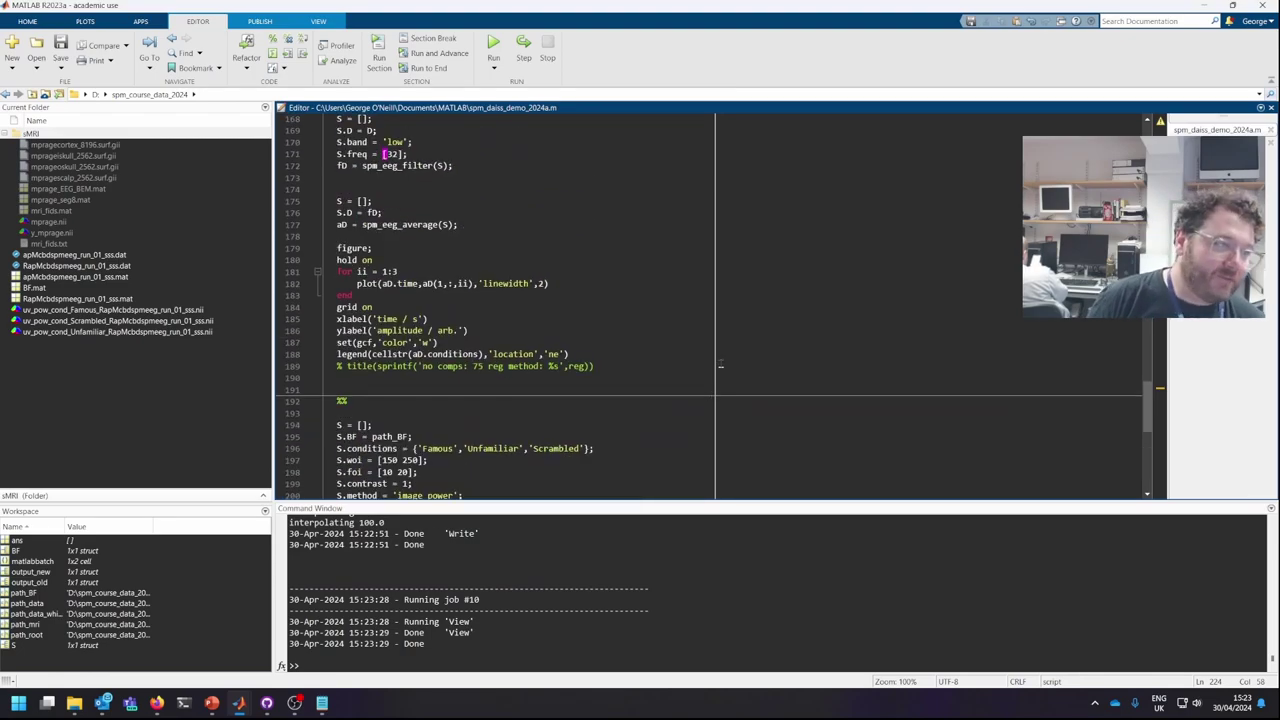
{"action": "scroll", "coordinate": [720, 380], "scroll_direction": "up", "scroll_amount": 5}
{"action": "scroll", "coordinate": [691, 316], "scroll_direction": "up", "scroll_amount": 5}
{"action": "left_click", "coordinate": [641, 272]}
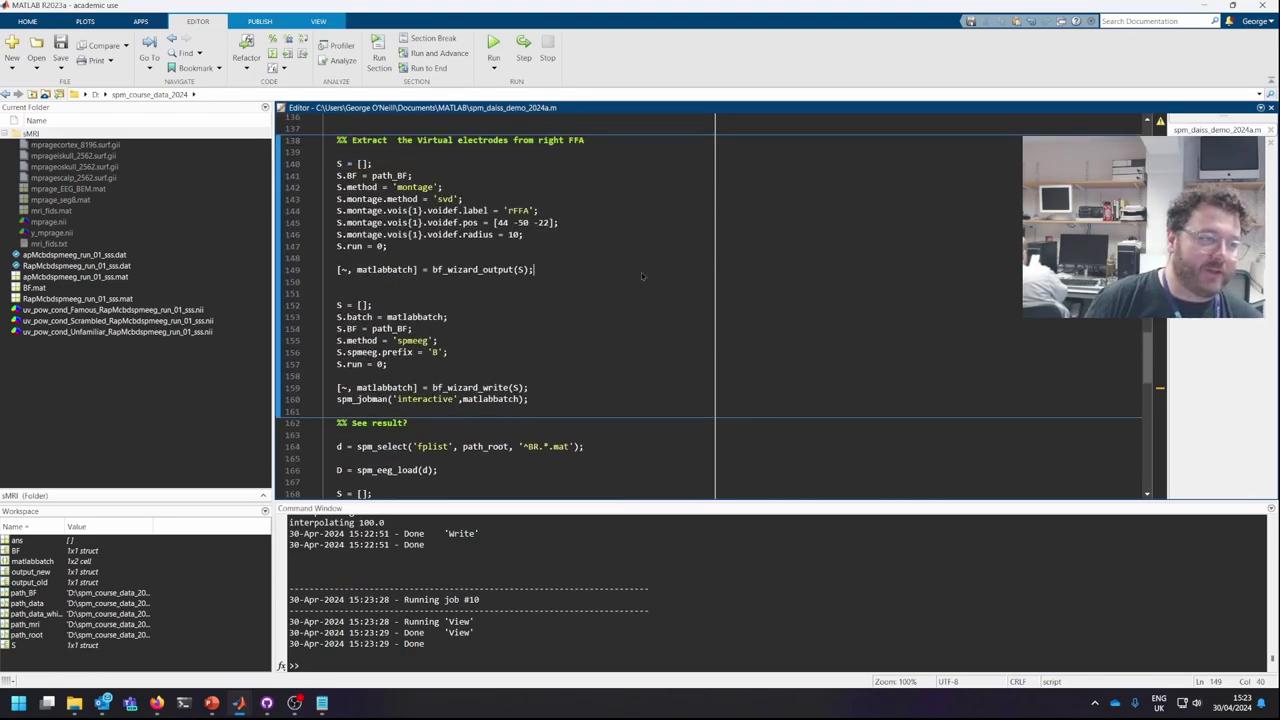
{"action": "key", "text": "ctrl+Return"}
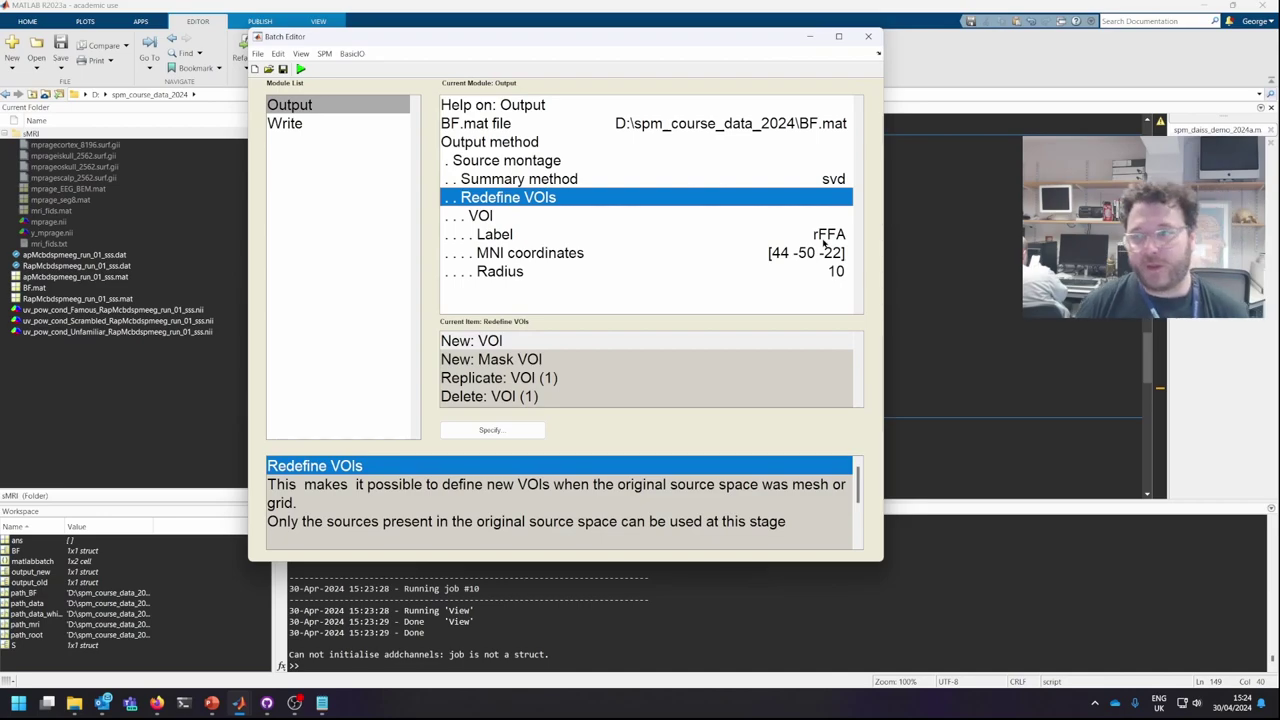
- Review the Output module's BF.mat input, summary method and Source montage output method
{"action": "left_click", "coordinate": [690, 123]}
{"action": "left_click", "coordinate": [694, 180]}
{"action": "left_click", "coordinate": [745, 199]}
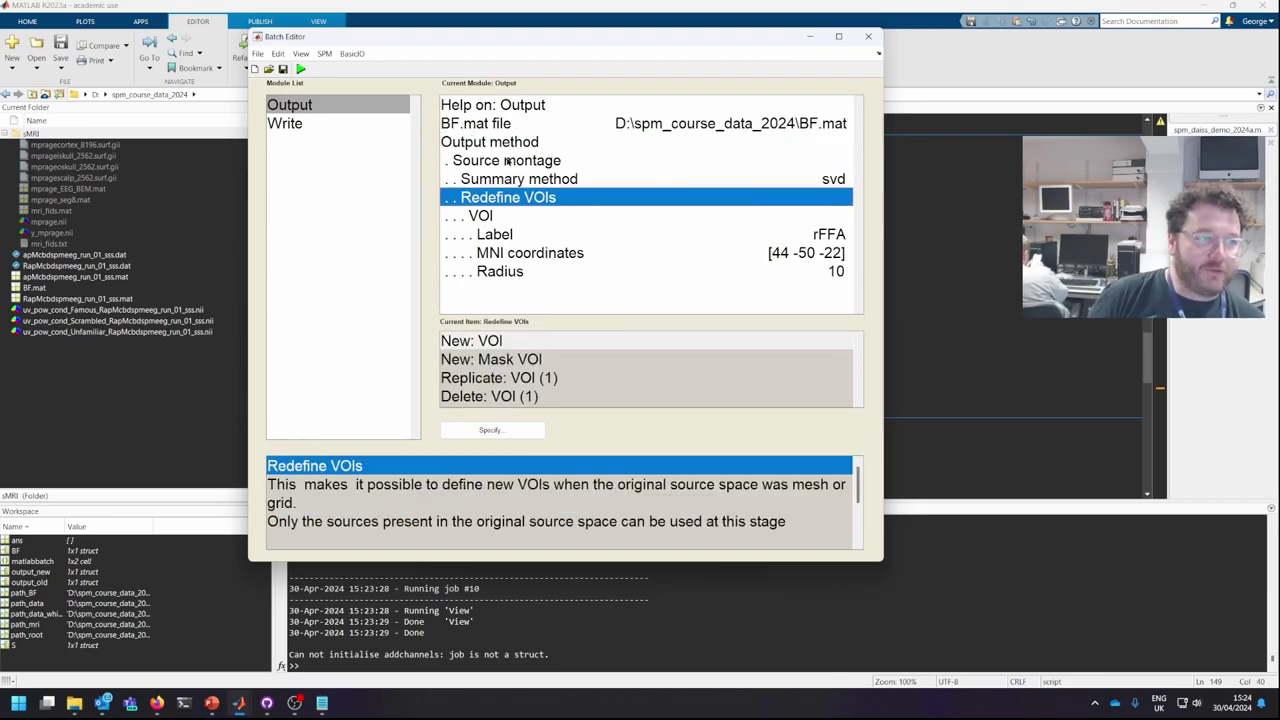
{"action": "left_click", "coordinate": [506, 146]}
{"action": "left_click", "coordinate": [512, 161]}
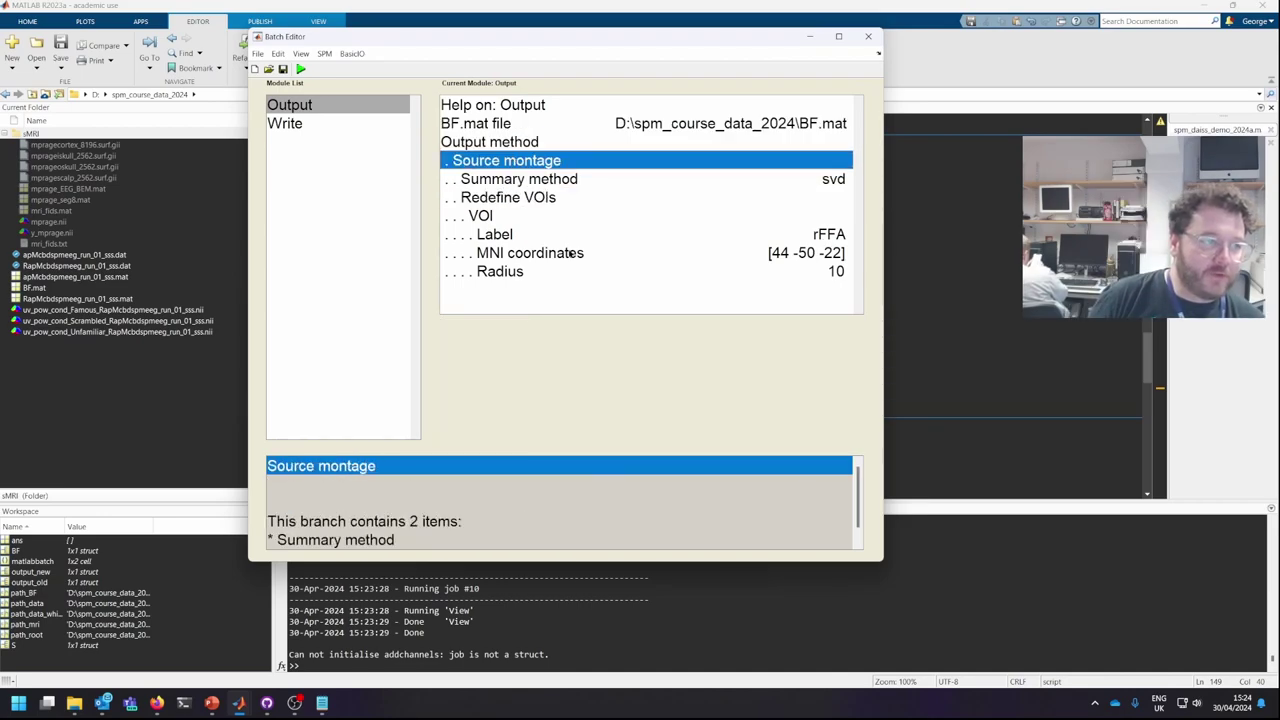
{"action": "left_click", "coordinate": [490, 142]}
{"action": "scroll", "coordinate": [535, 380], "scroll_direction": "down", "scroll_amount": 1}
{"action": "left_click", "coordinate": [556, 381]}
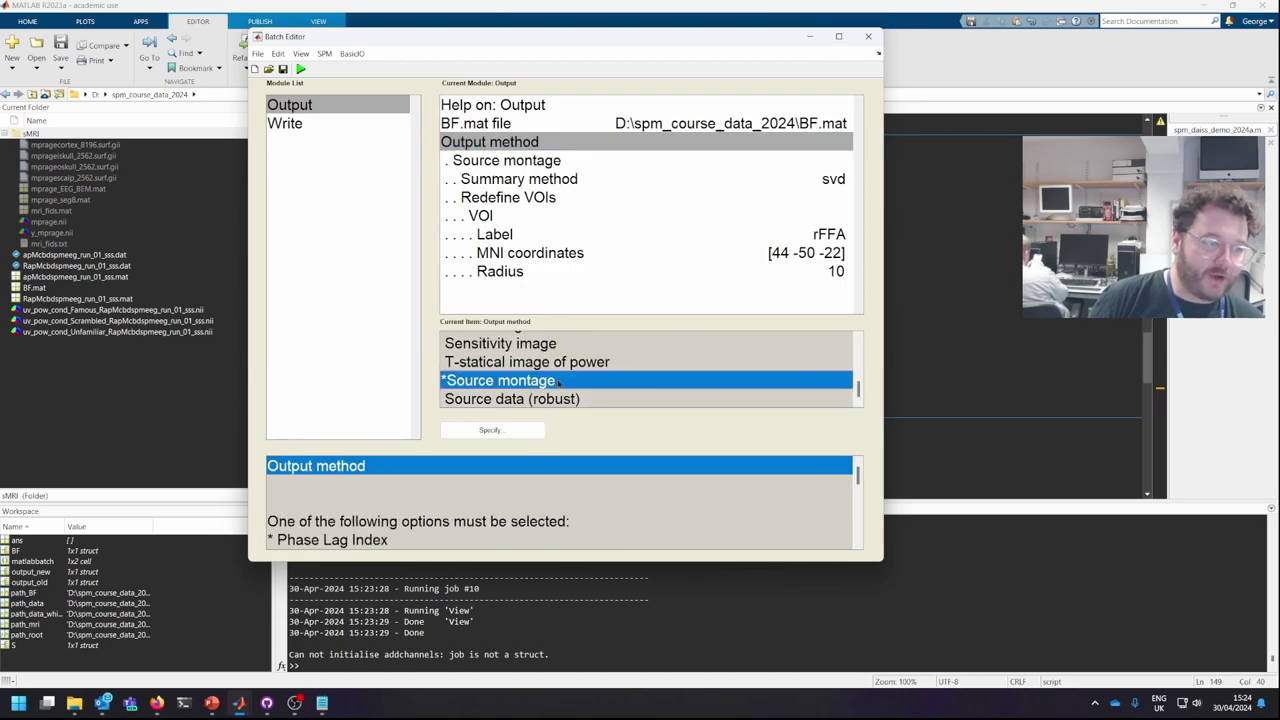
- Check the rFFA VOI at 44 -50 -22, 10 mm radius, svd summary, then select Write
{"action": "left_click", "coordinate": [614, 180]}
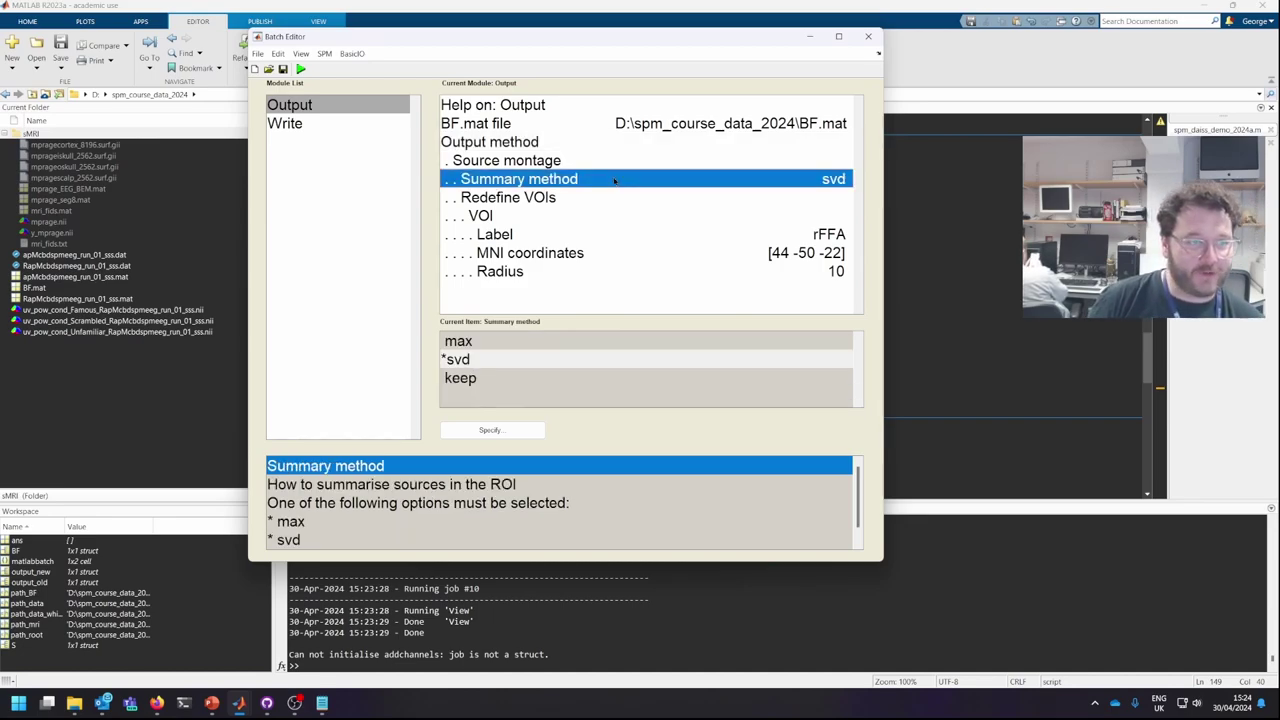
{"action": "left_click", "coordinate": [507, 233]}
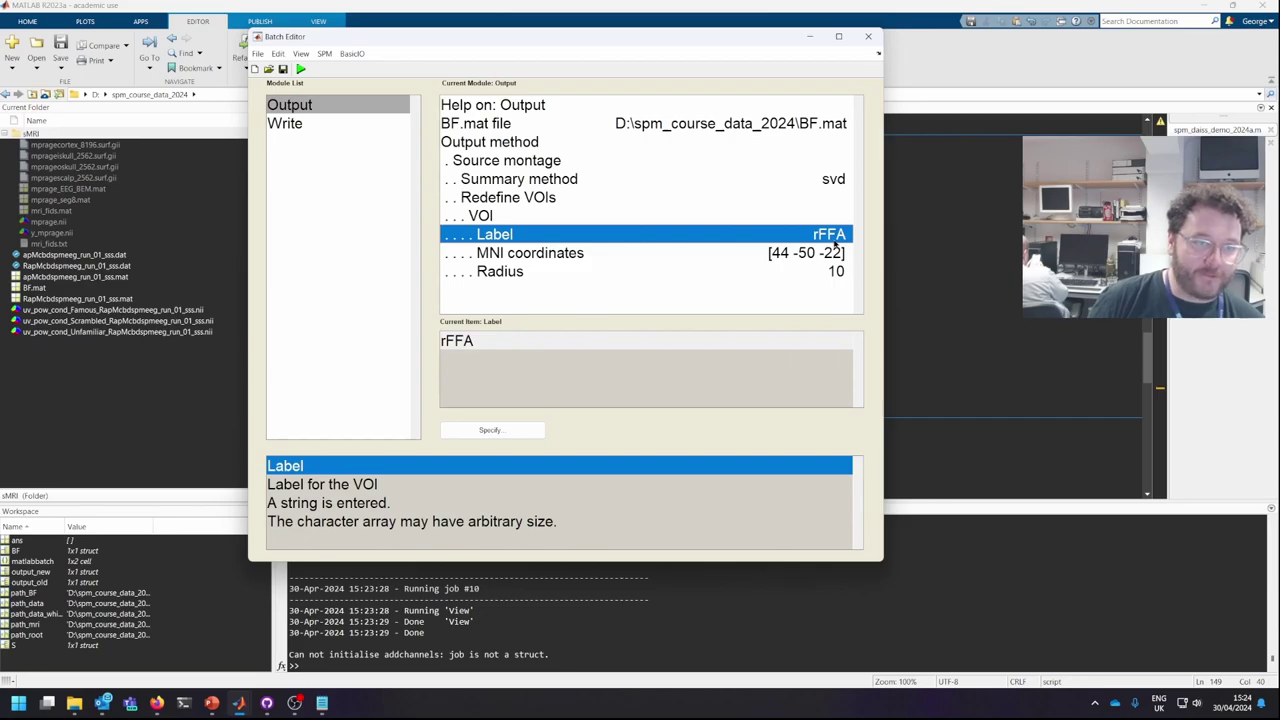
{"action": "left_click", "coordinate": [658, 256]}
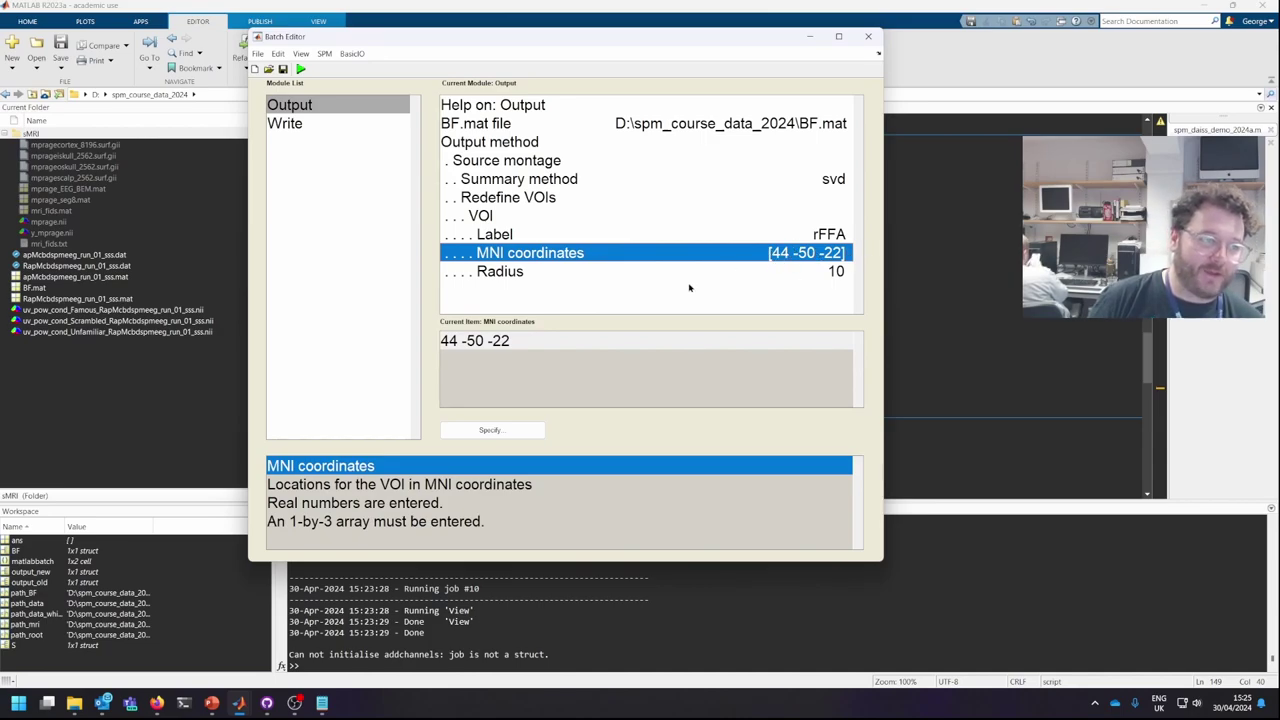
{"action": "left_click", "coordinate": [845, 274]}
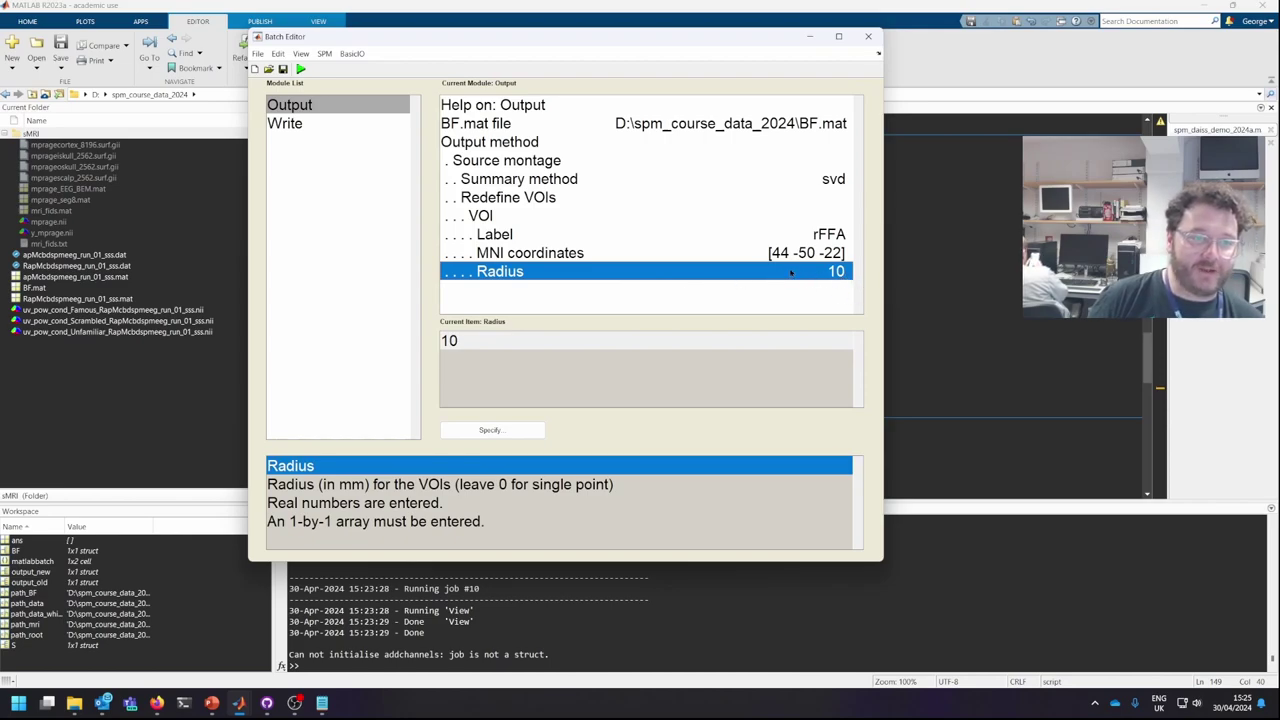
{"action": "left_click", "coordinate": [692, 180]}
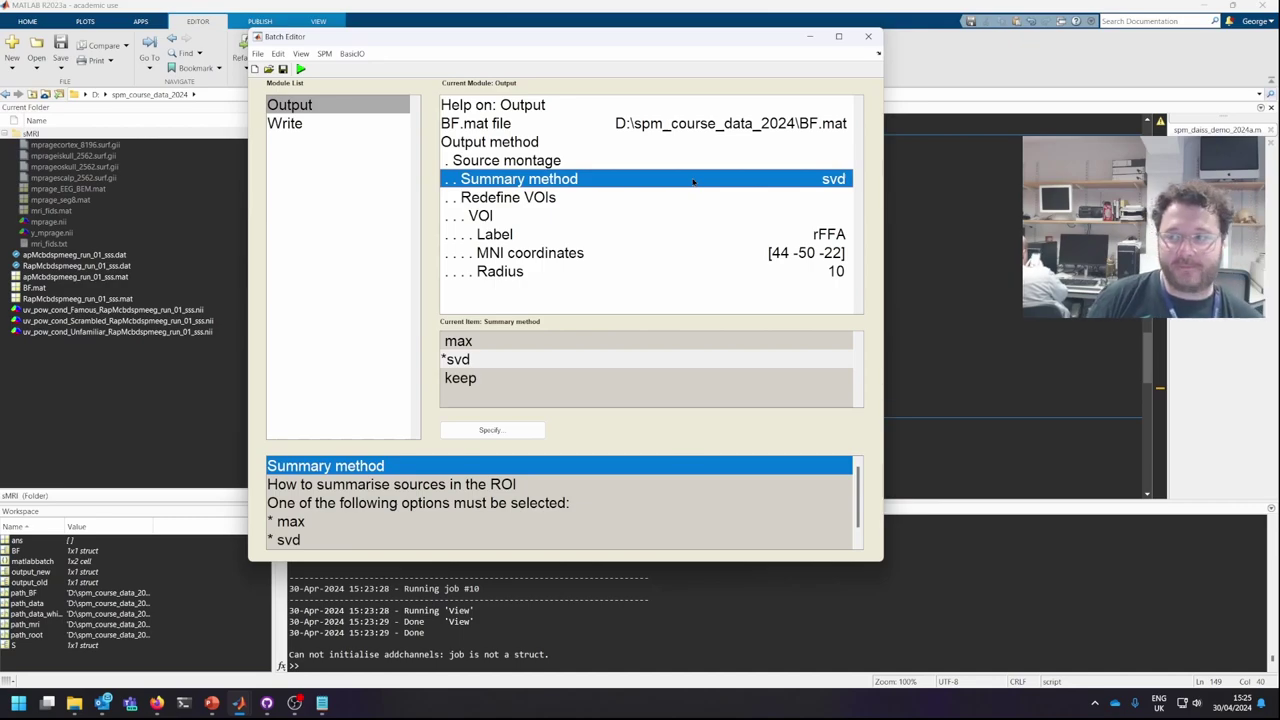
{"action": "left_click", "coordinate": [668, 271]}
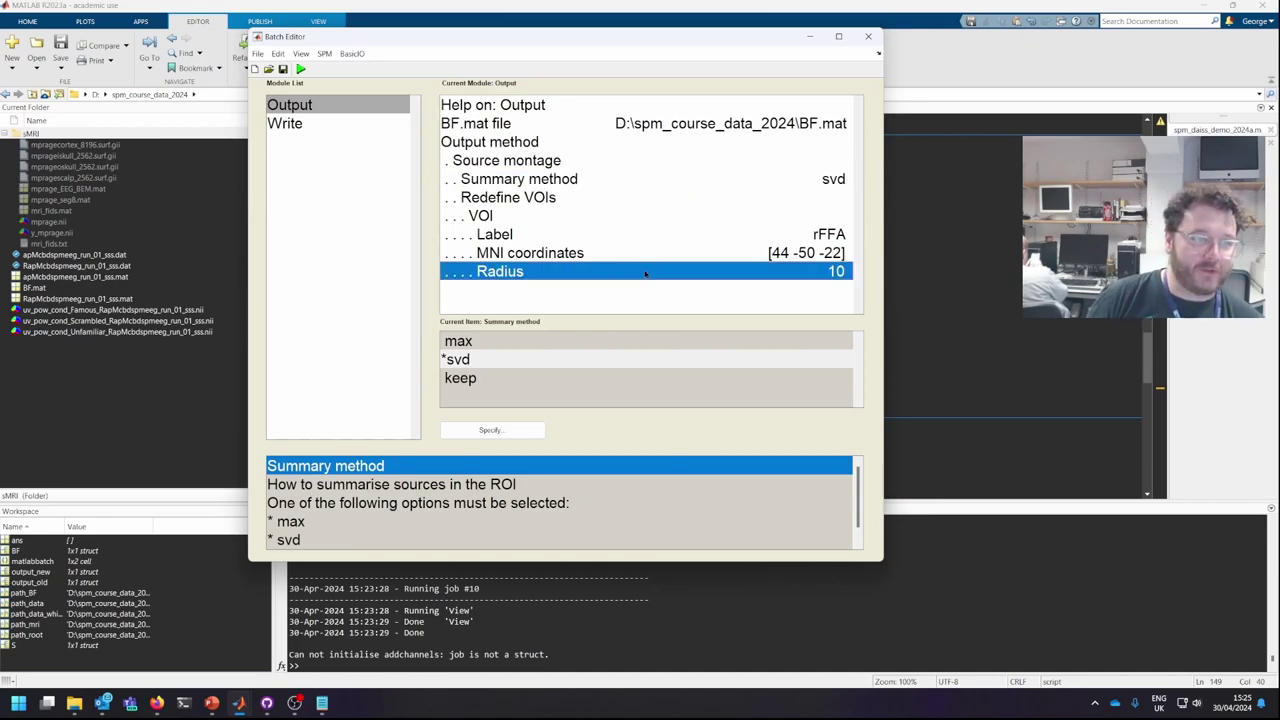
{"action": "left_click", "coordinate": [300, 123]}
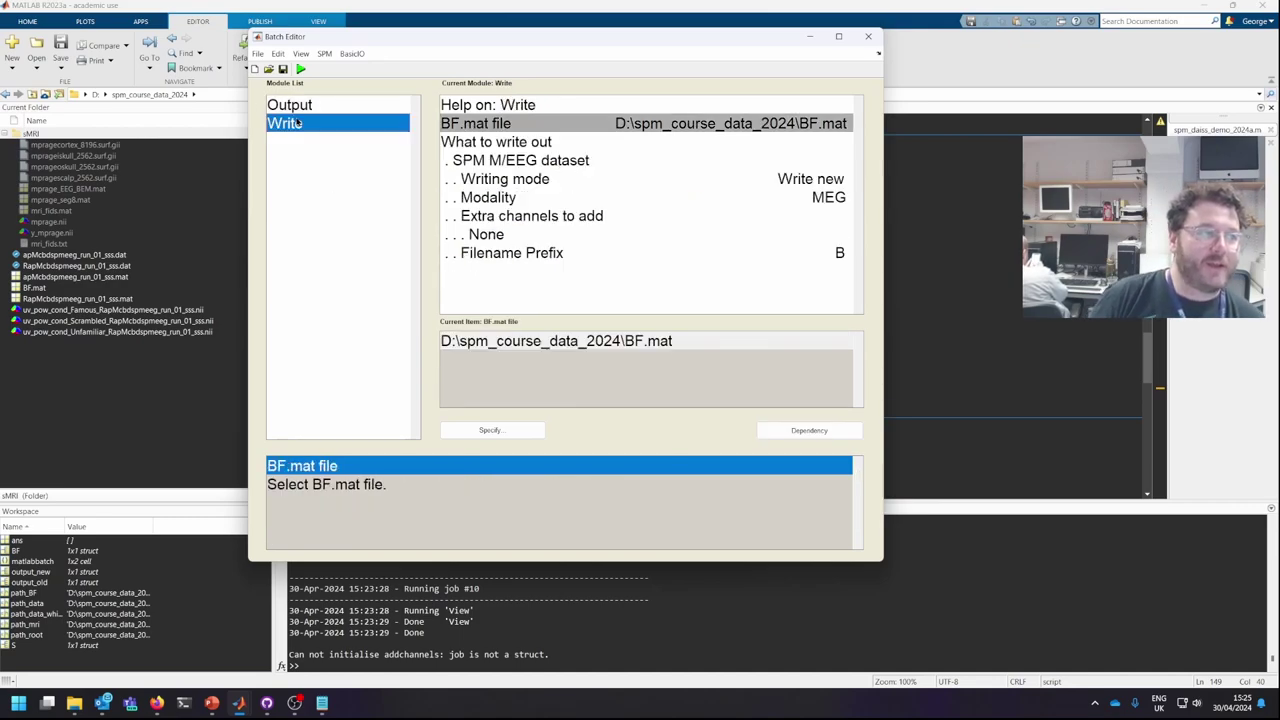
- Confirm SPM M/EEG dataset output with filename prefix B and run the rFFA batch
{"action": "left_click", "coordinate": [540, 160]}
{"action": "left_click", "coordinate": [535, 142]}
{"action": "left_click", "coordinate": [530, 160]}
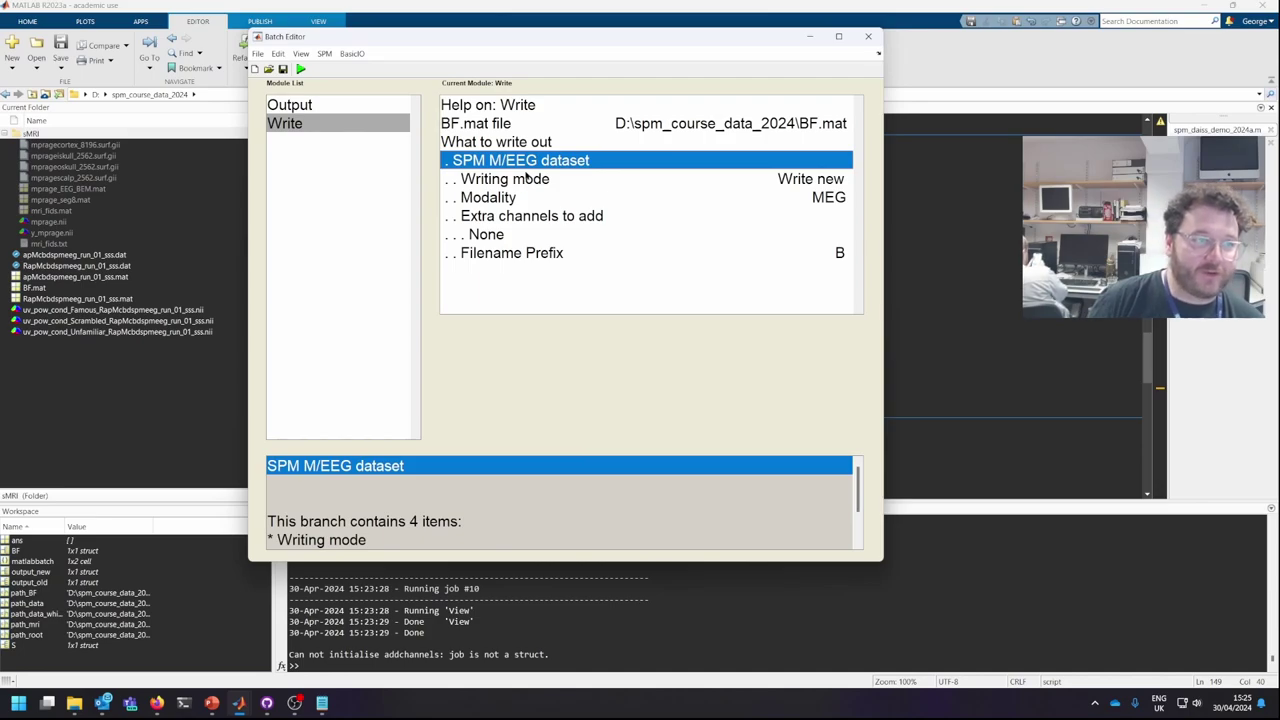
{"action": "left_click", "coordinate": [520, 185]}
{"action": "left_click", "coordinate": [512, 252]}
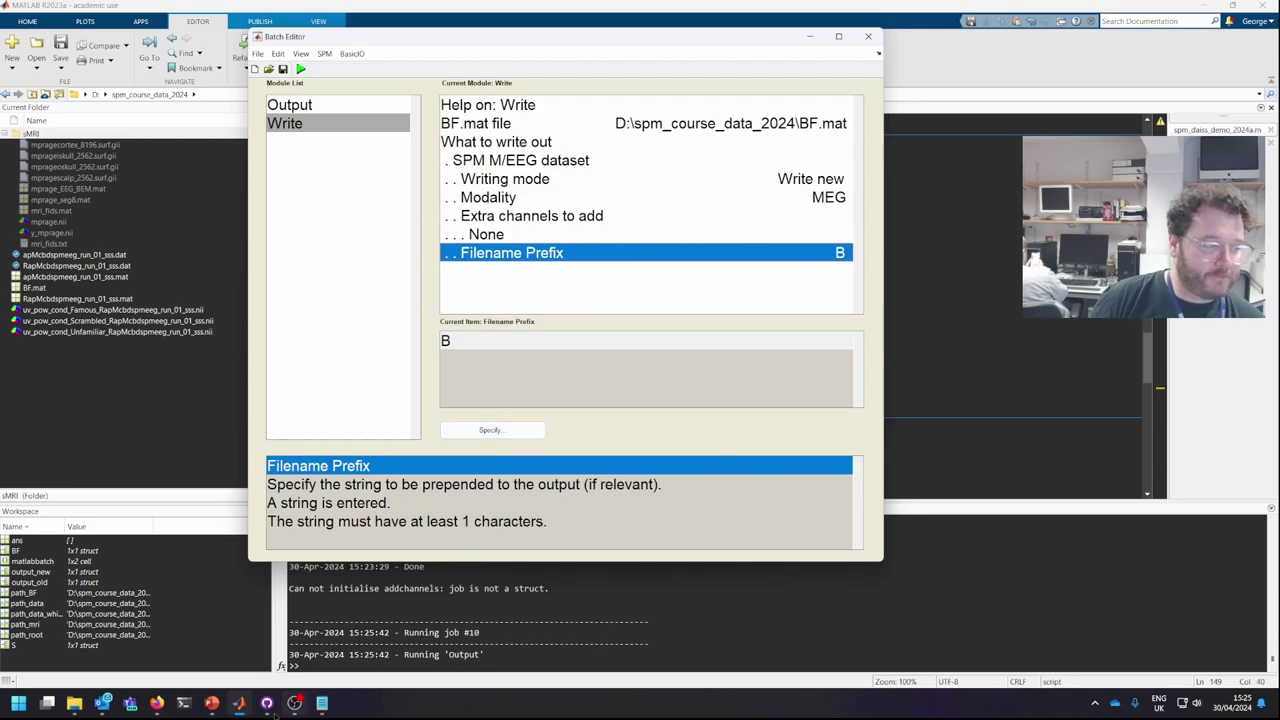
{"action": "mouse_move", "coordinate": [240, 703]}
{"action": "left_click", "coordinate": [240, 640]}
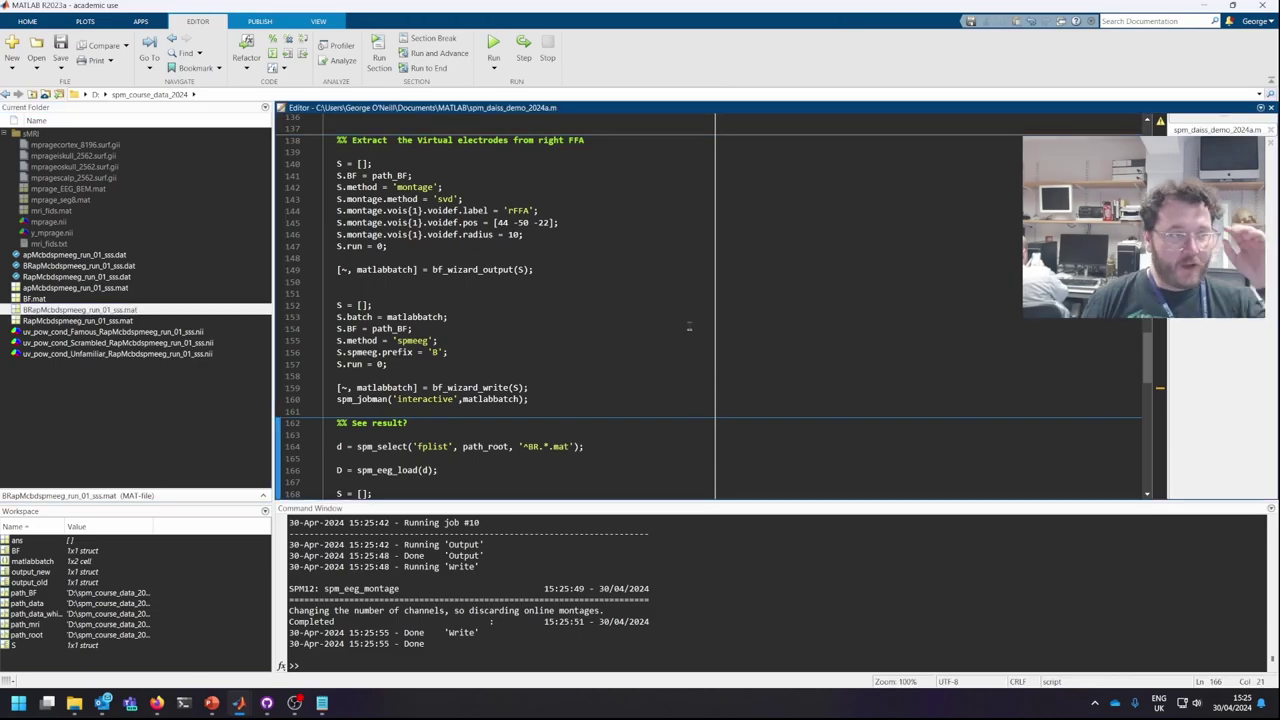
- Locate the 'See result?' section that filters, averages and plots the rFFA evoked responses
{"action": "left_click", "coordinate": [689, 329]}
{"action": "scroll", "coordinate": [588, 320], "scroll_direction": "down", "scroll_amount": 5}
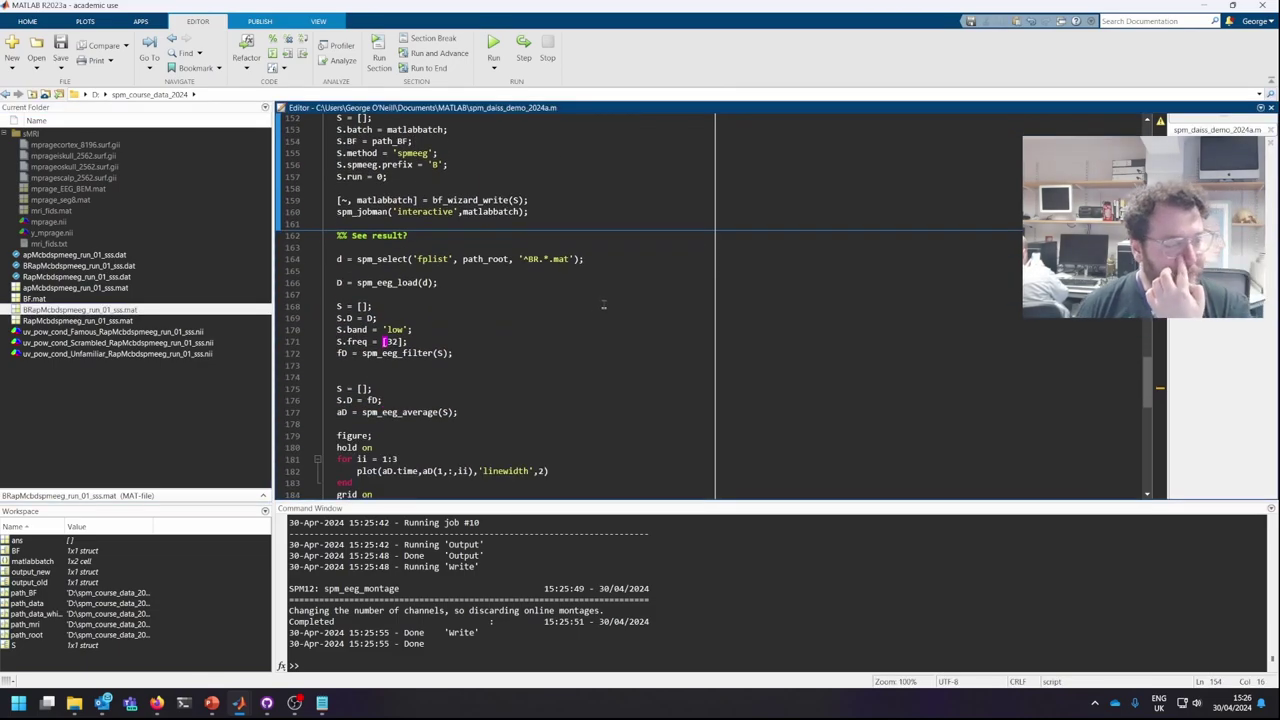
{"action": "scroll", "coordinate": [629, 254], "scroll_direction": "down", "scroll_amount": 4}
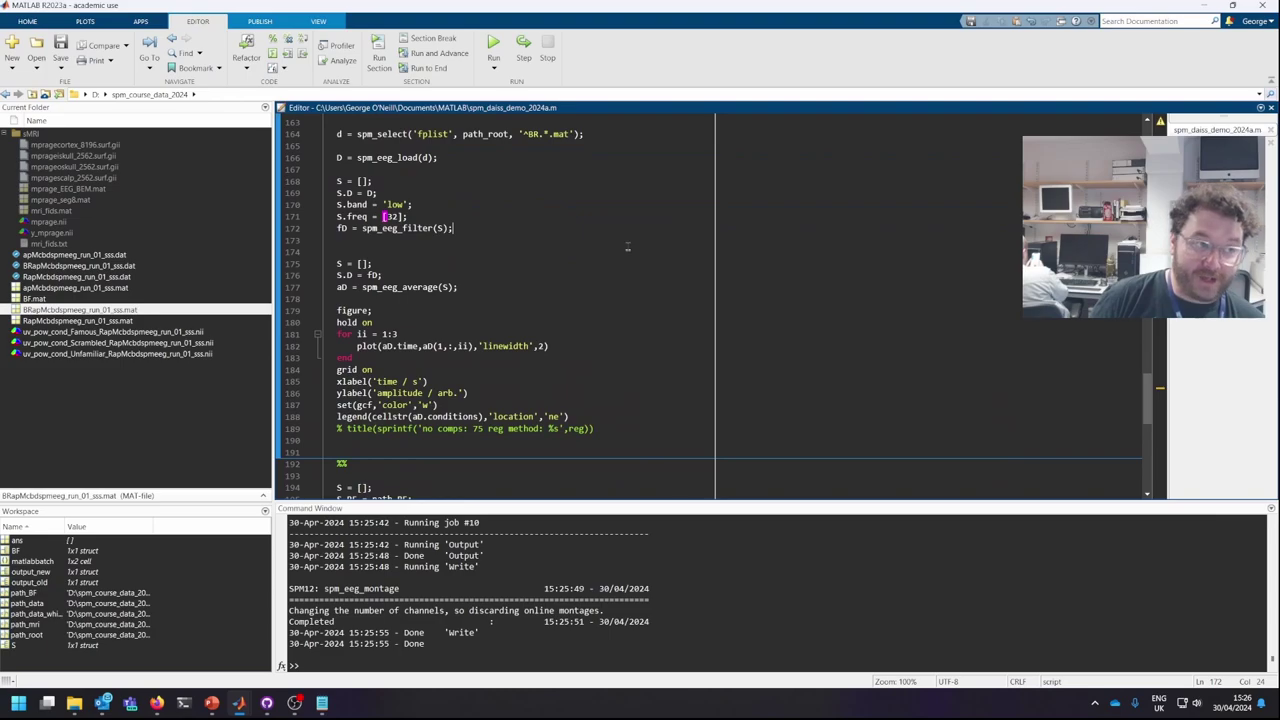
{"action": "scroll", "coordinate": [600, 300], "scroll_direction": "up", "scroll_amount": 2}
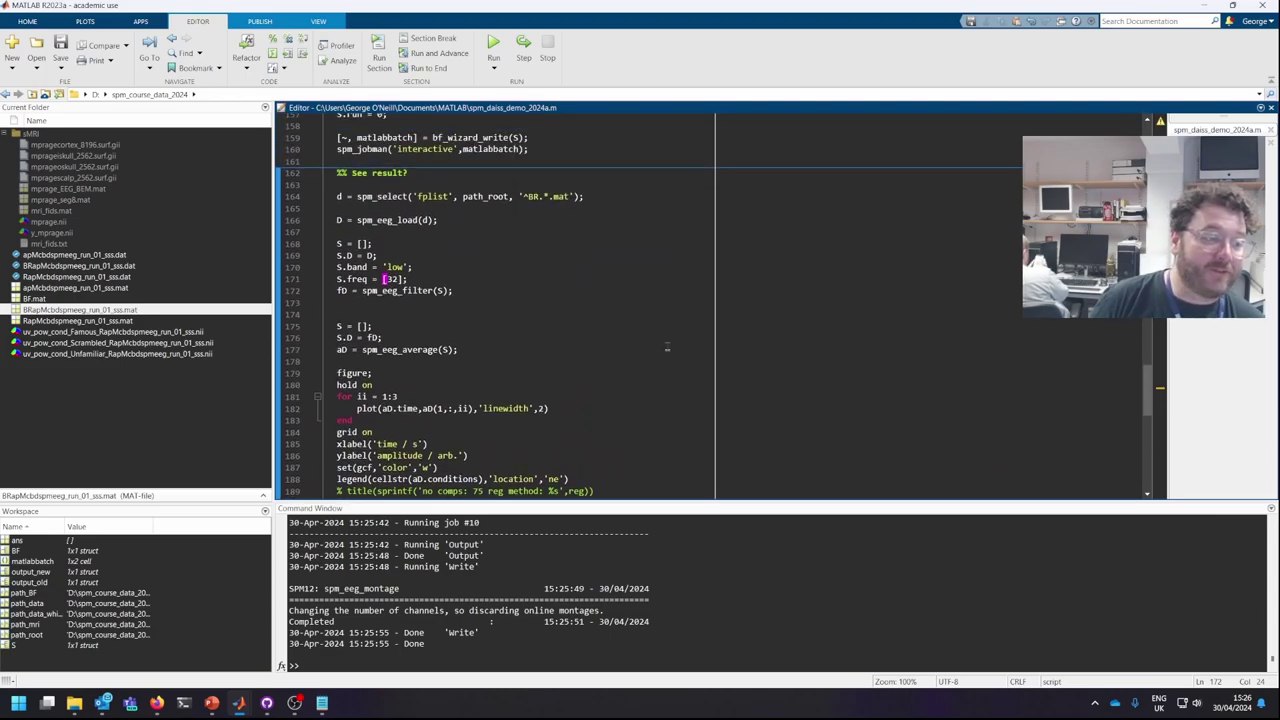
{"action": "scroll", "coordinate": [667, 347], "scroll_direction": "down", "scroll_amount": 2}
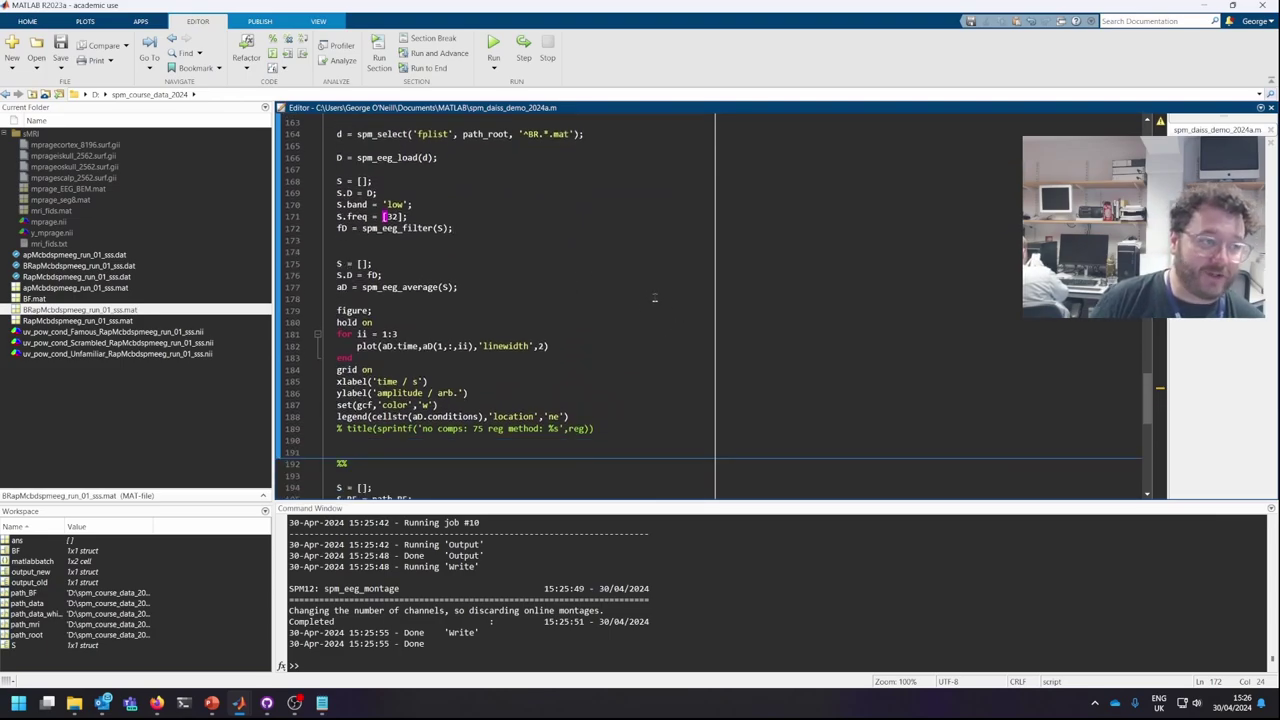
{"action": "left_click", "coordinate": [655, 298]}
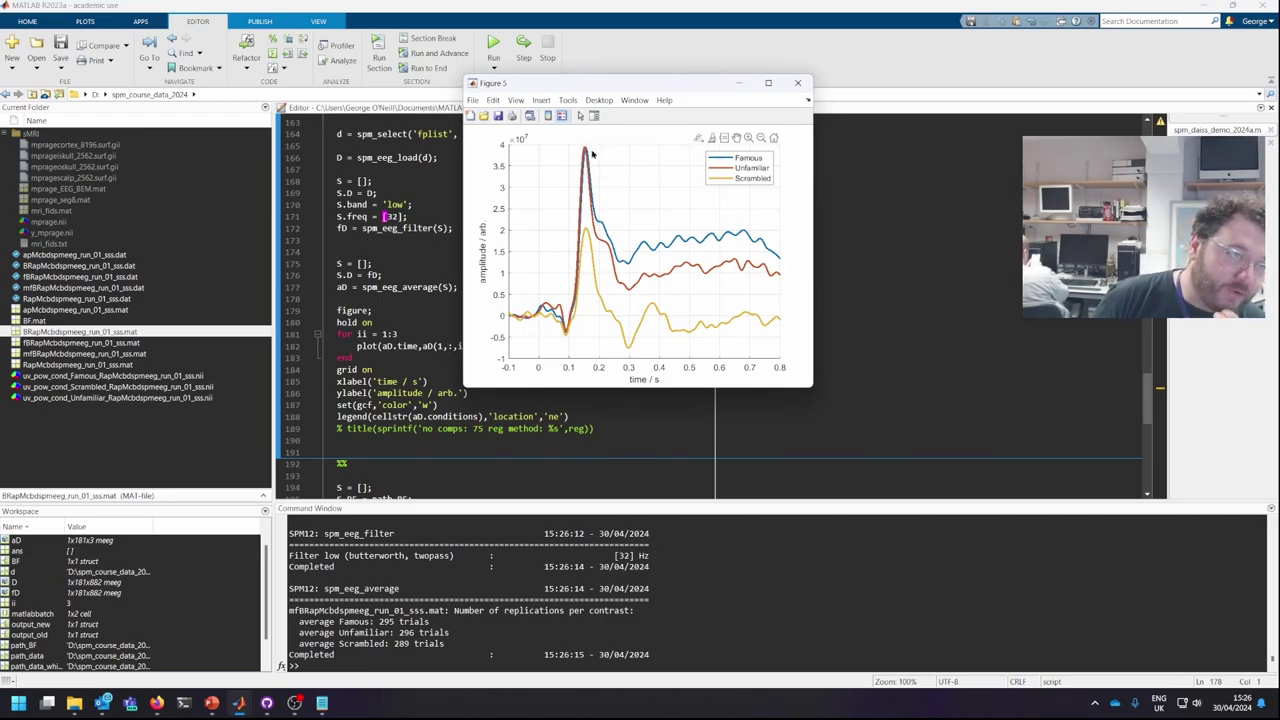
{"action": "mouse_move", "coordinate": [585, 152]}
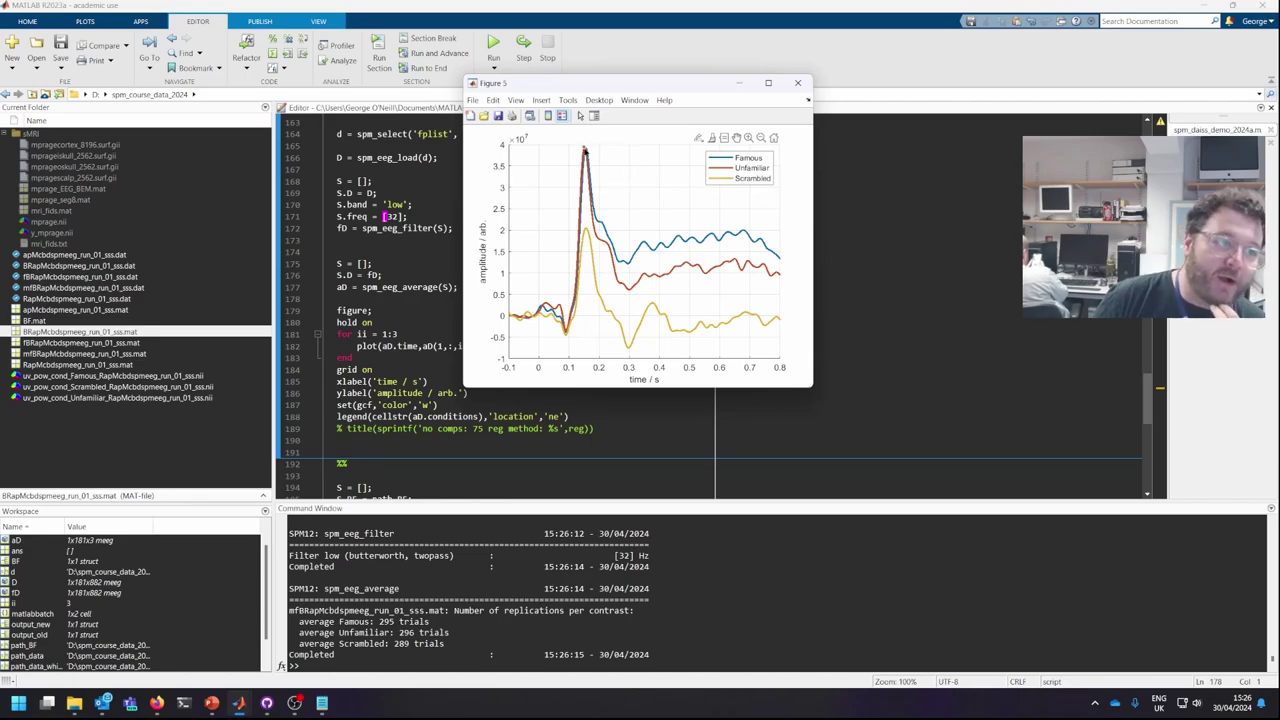